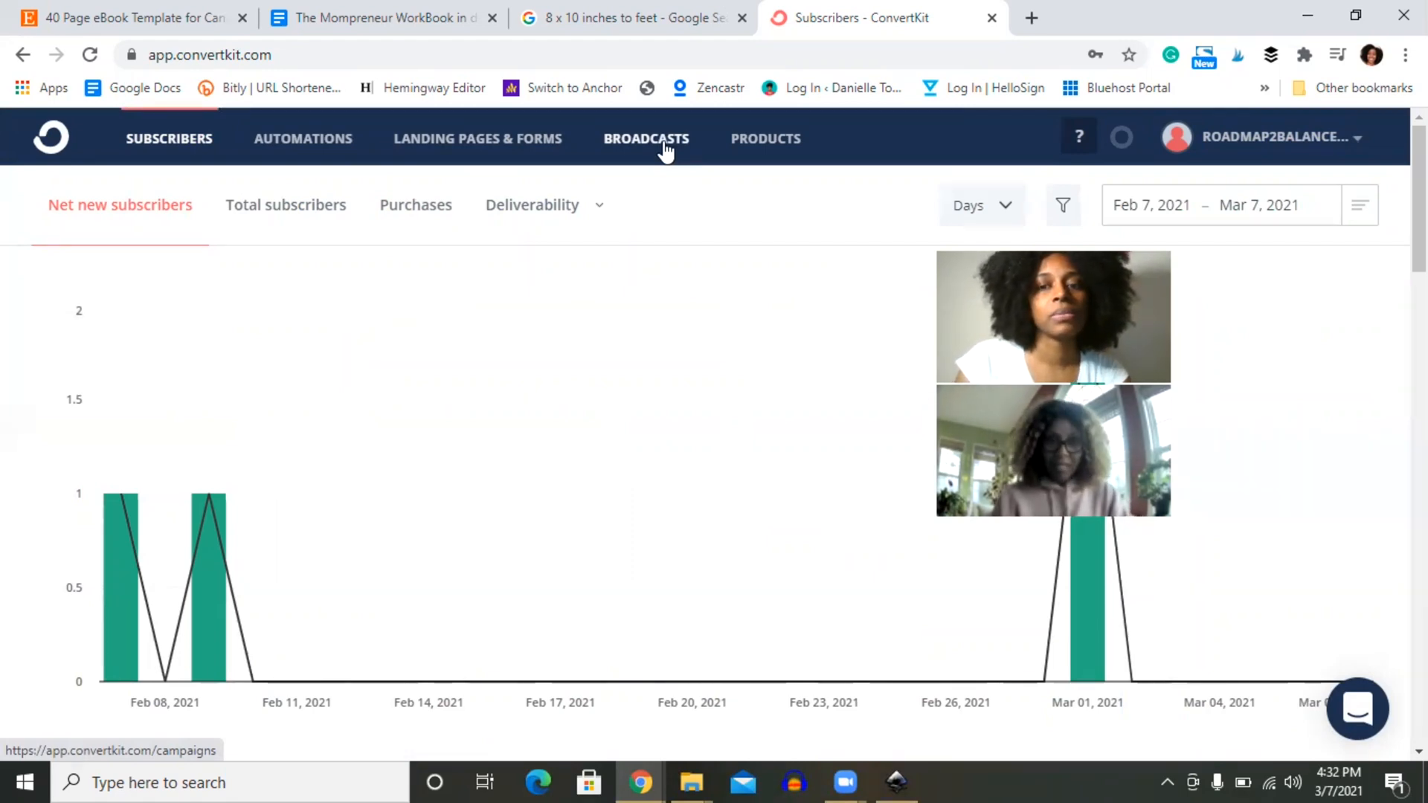
Step: Open the "MM Monetize your Superpower Bundle" email sequence by way of the automations overview and the sequences list
click(313, 141)
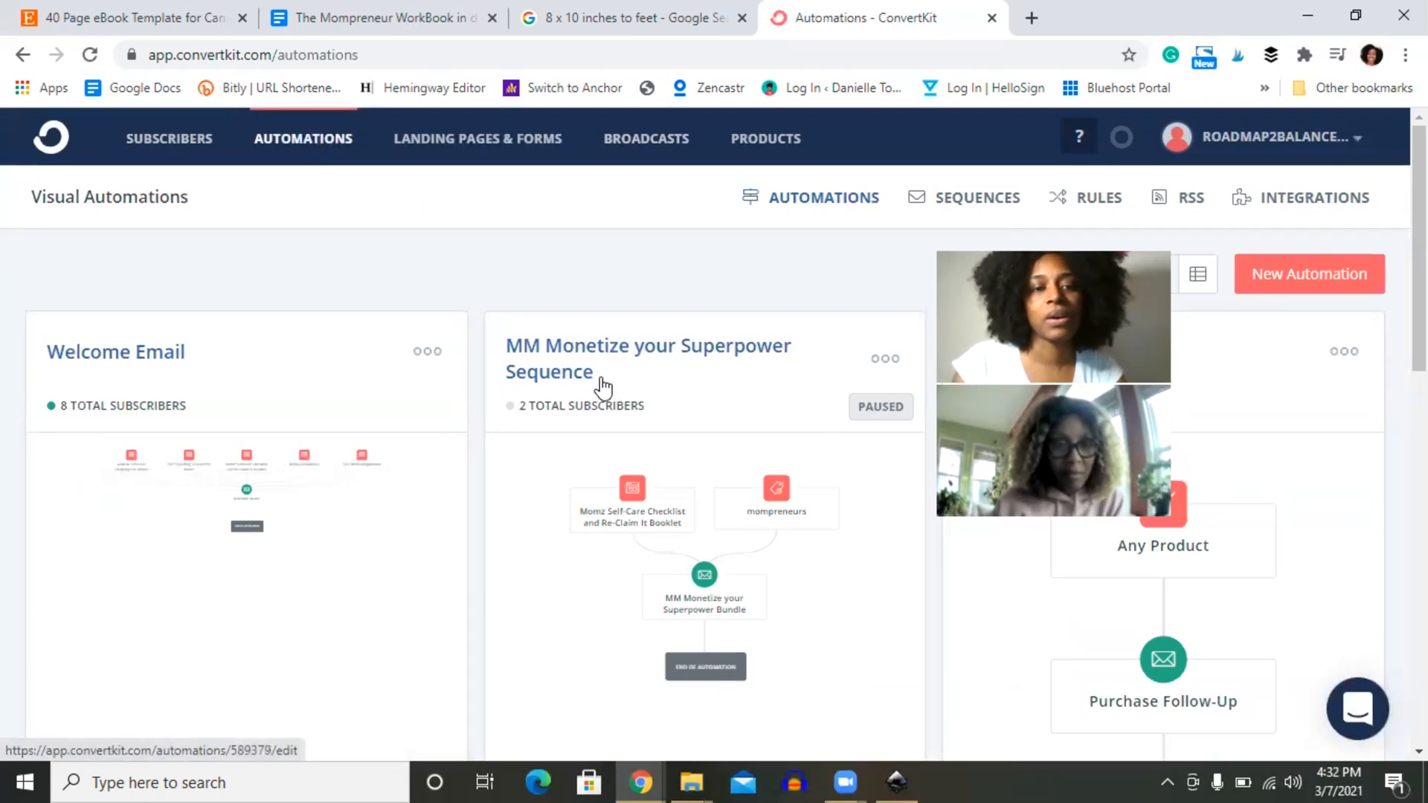
scroll(394, 382, down, 1)
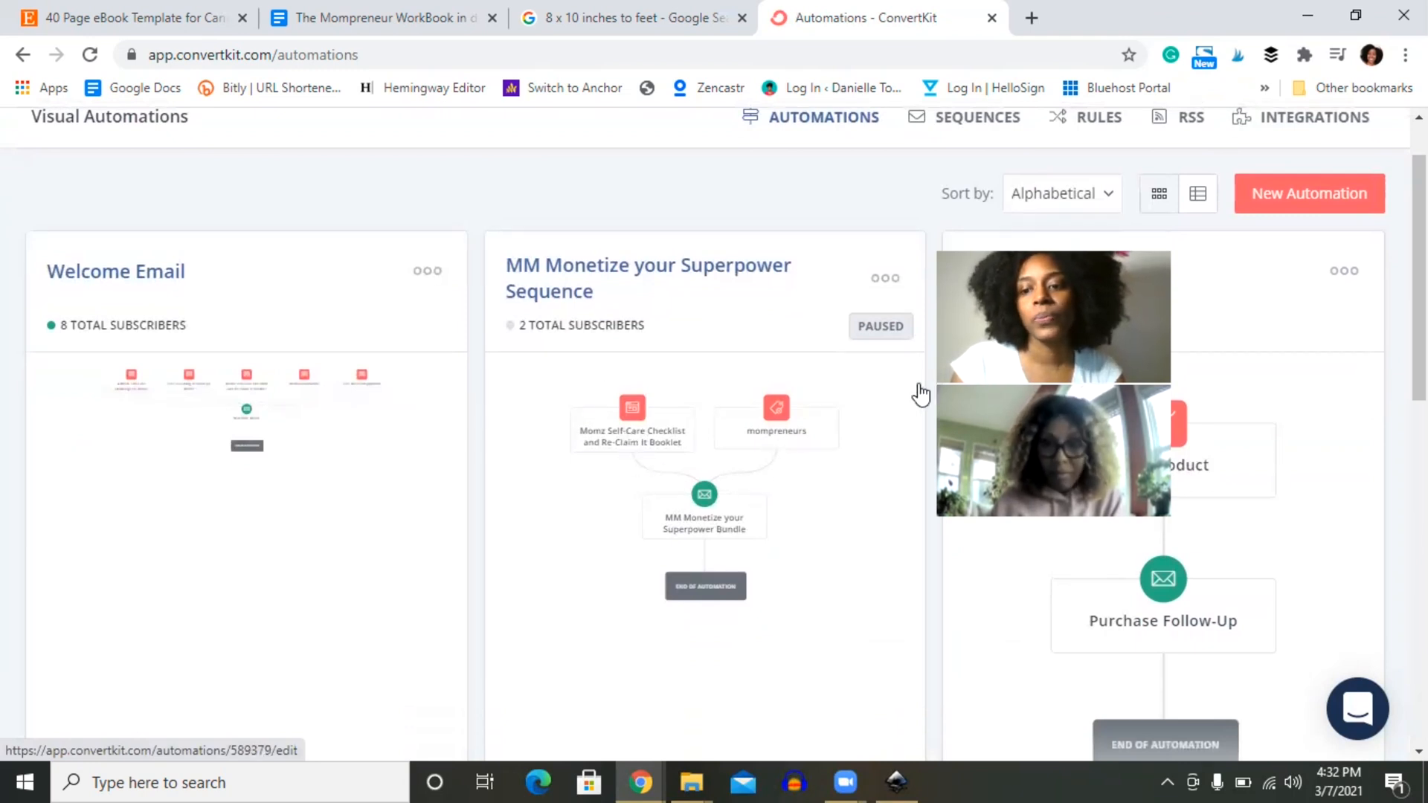
scroll(1202, 551, up, 1)
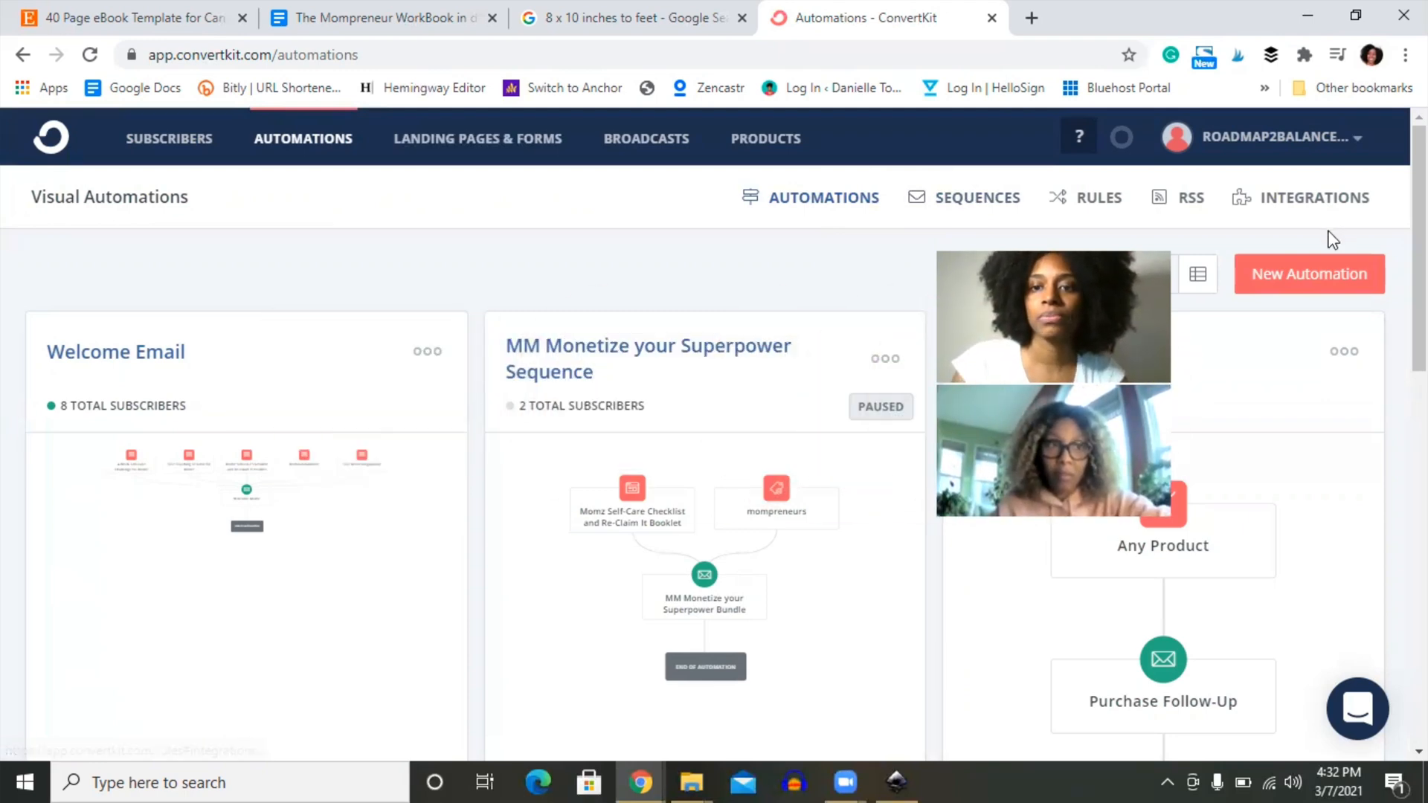
click(994, 199)
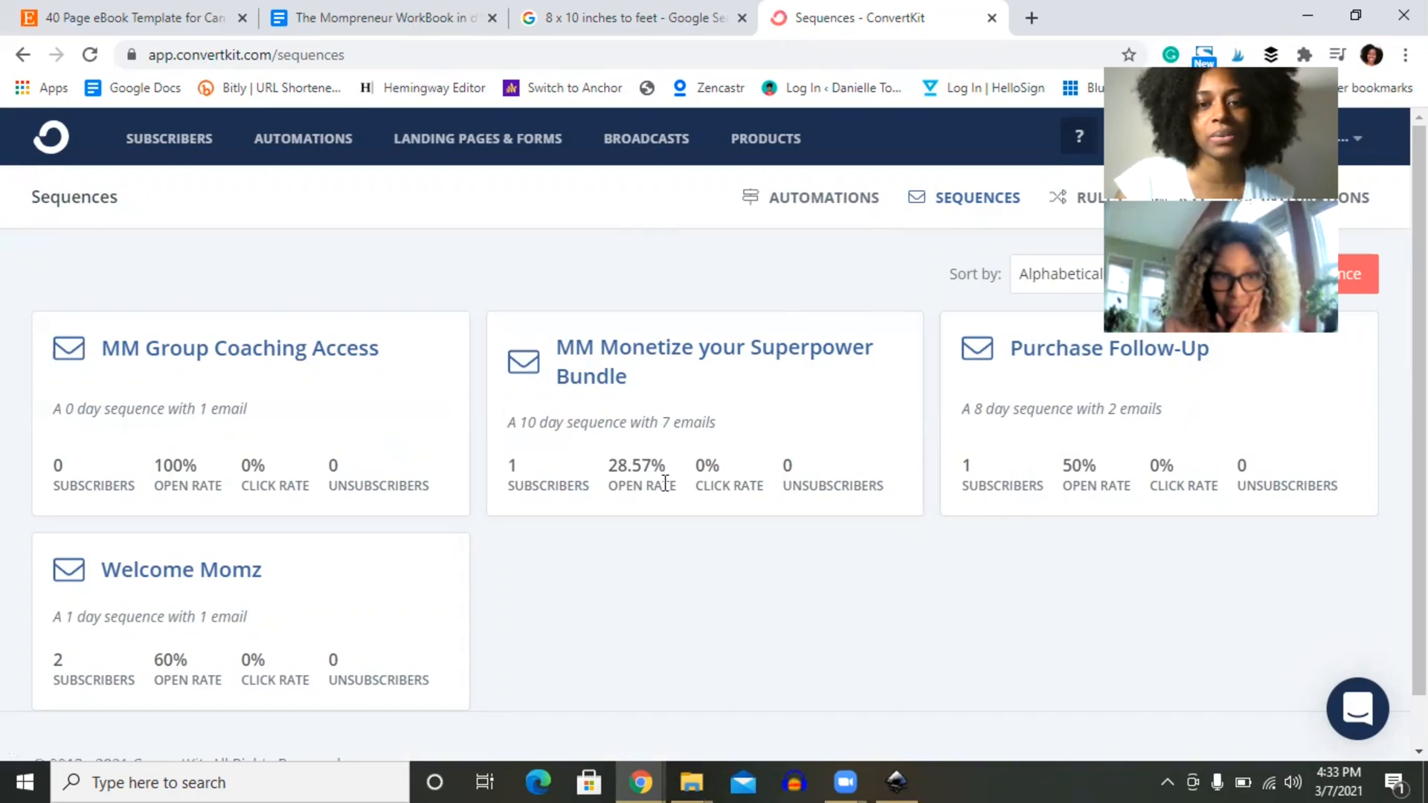
click(712, 361)
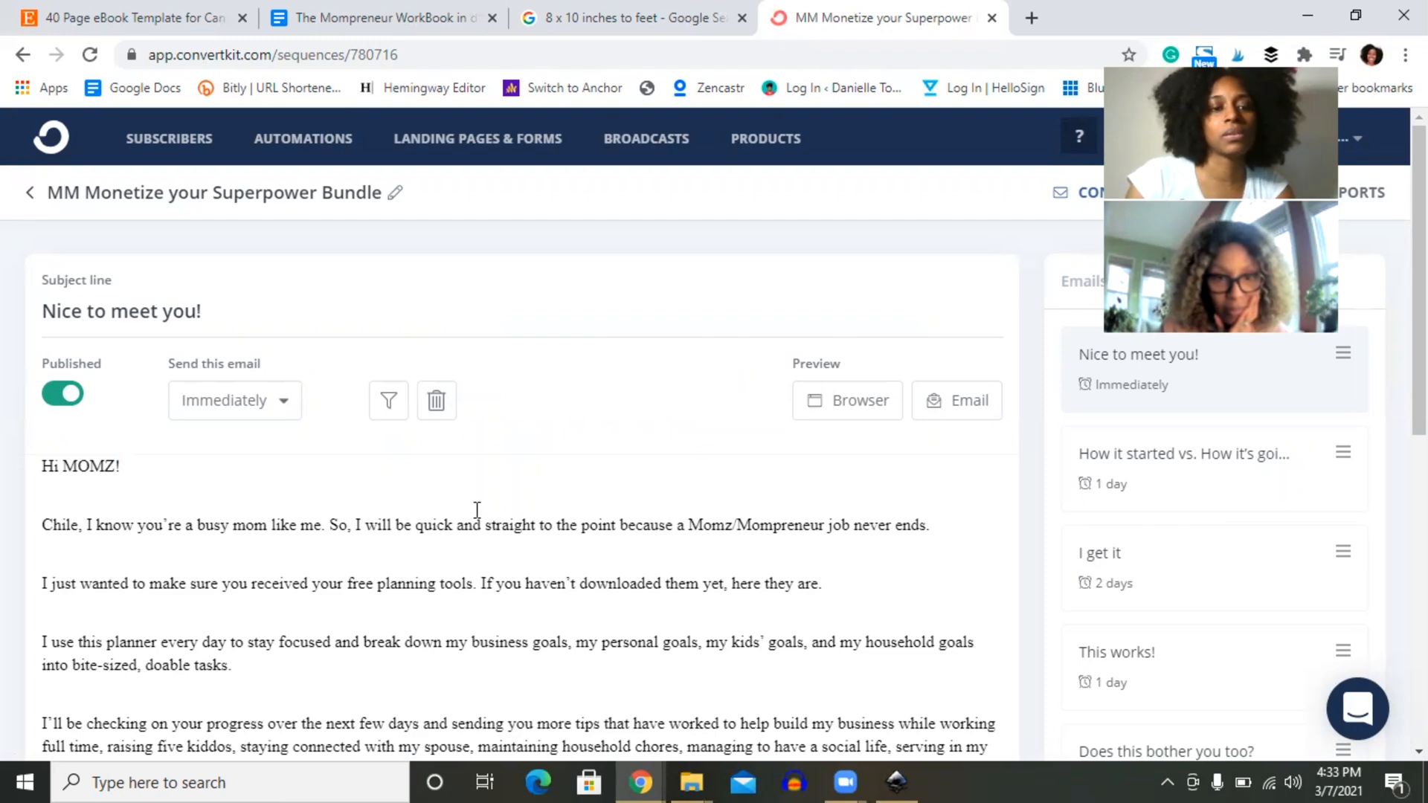
Step: Read through the "Nice to meet you!" email from its subject line to the footer, along with the sequence's email list
scroll(476, 510, down, 1)
scroll(477, 510, up, 1)
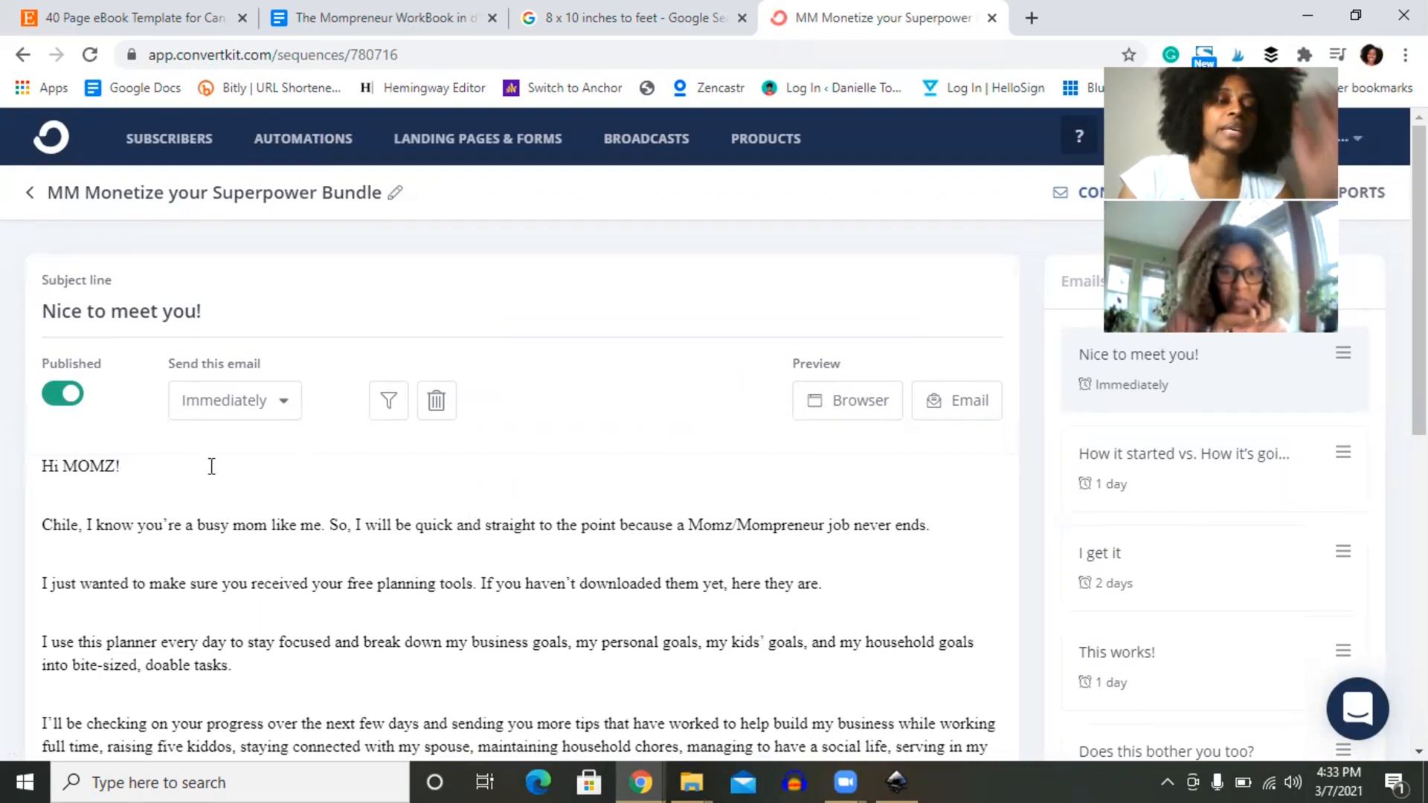
scroll(211, 466, down, 1)
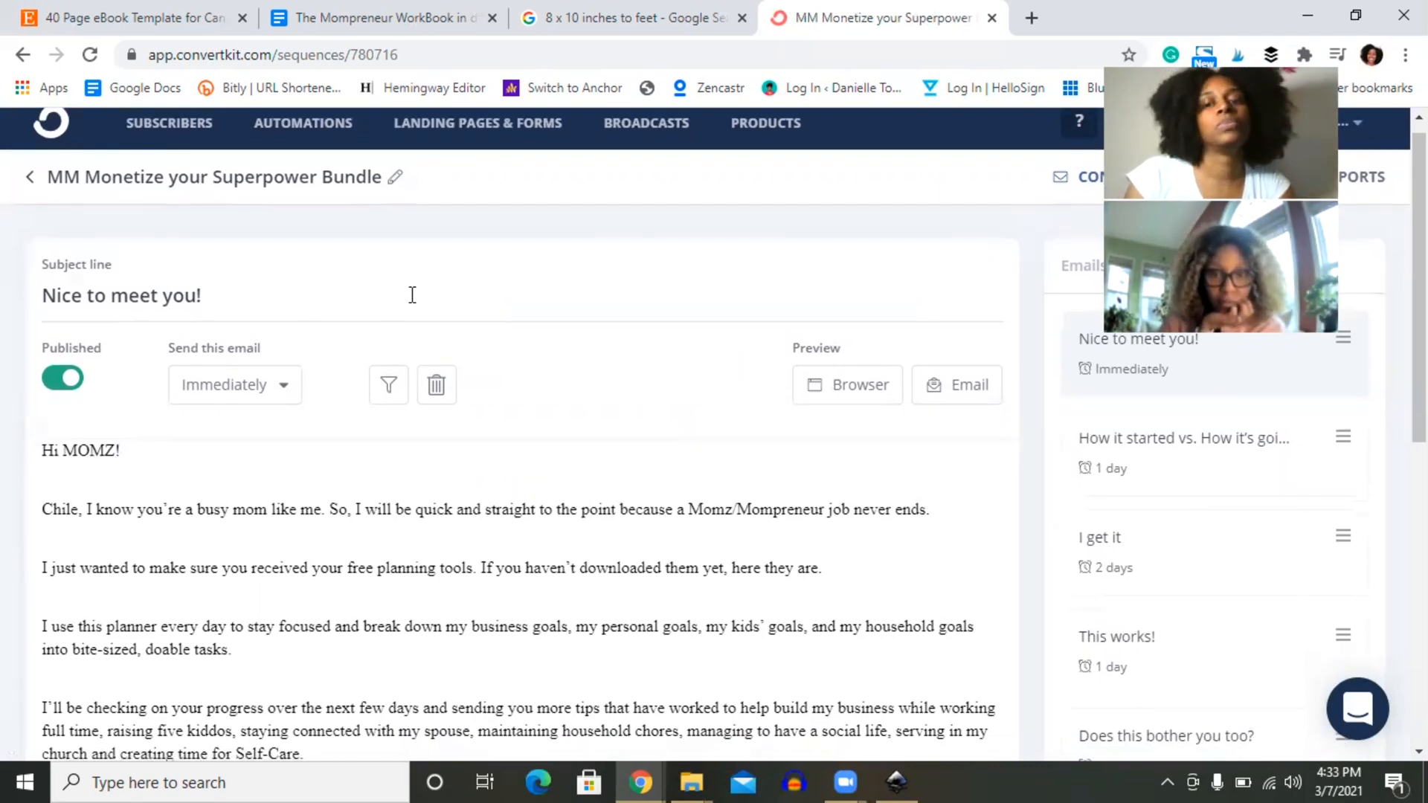
scroll(964, 485, up, 1)
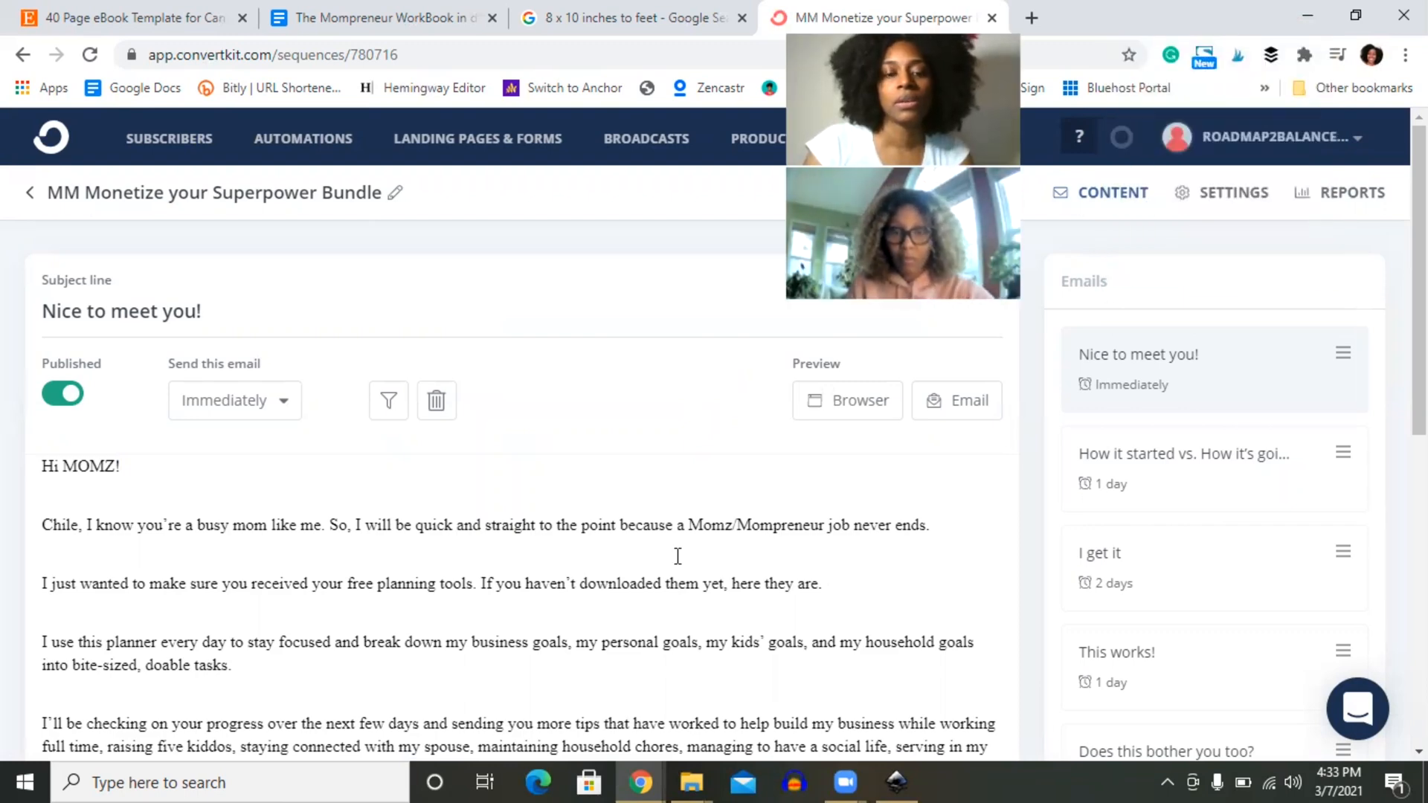
scroll(477, 567, down, 3)
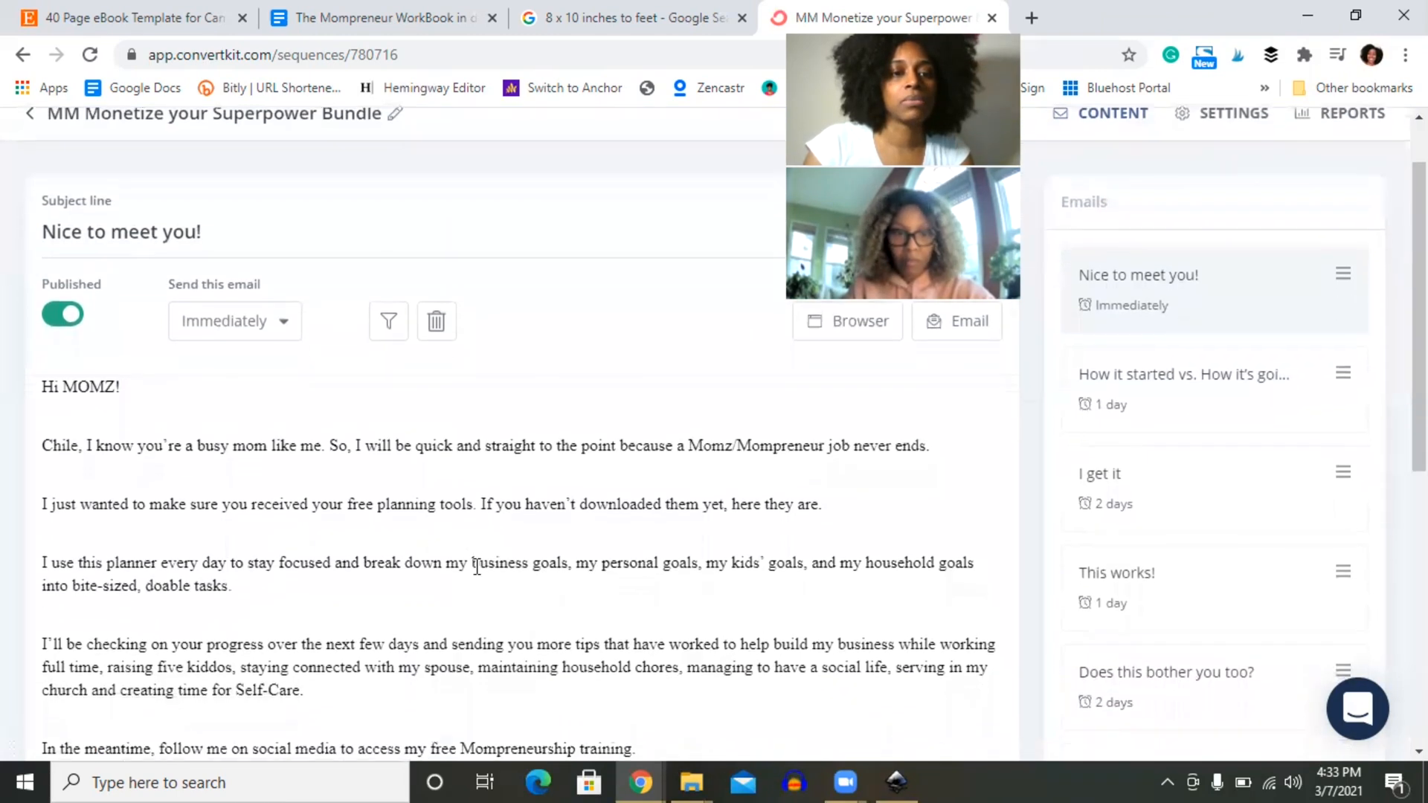
scroll(476, 567, down, 3)
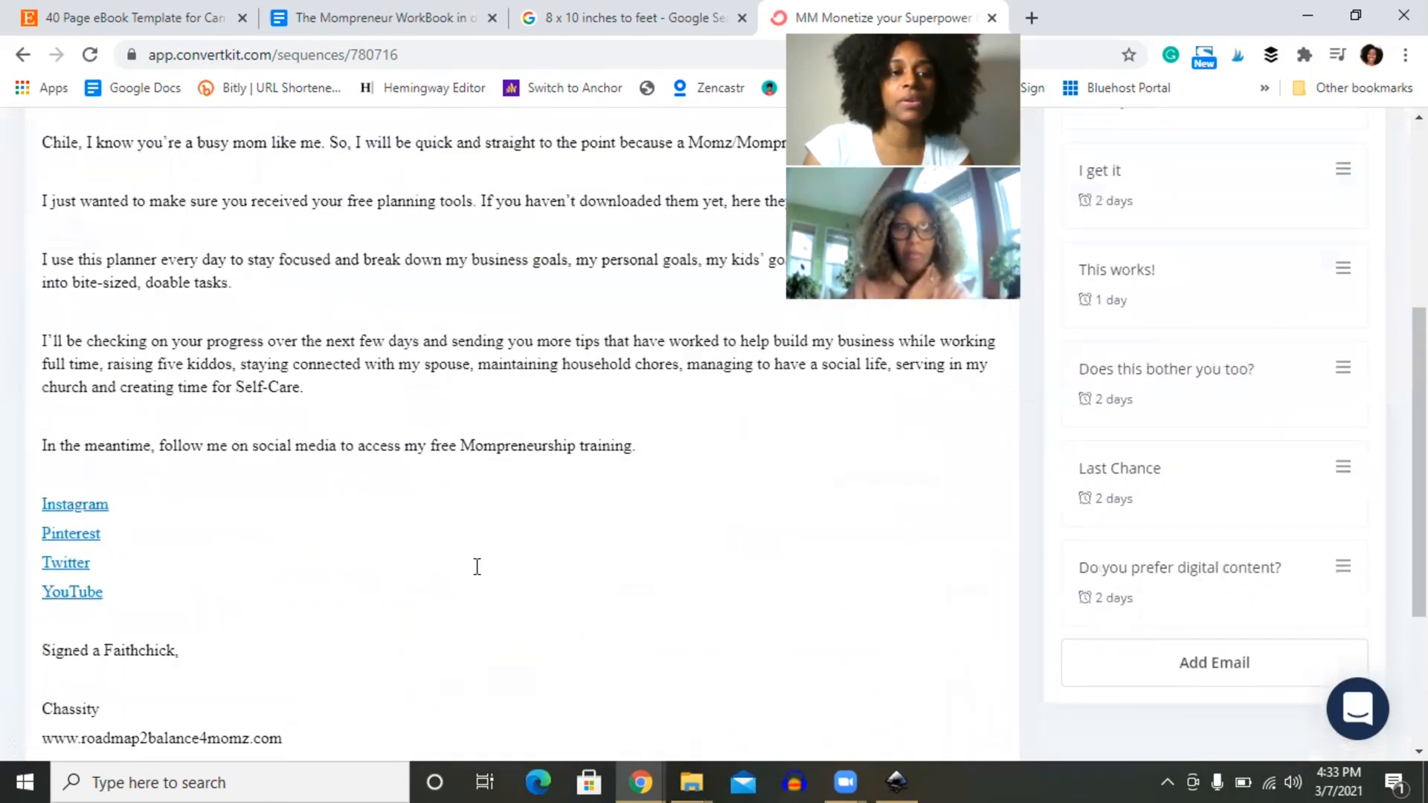
scroll(477, 567, down, 3)
scroll(477, 567, up, 2)
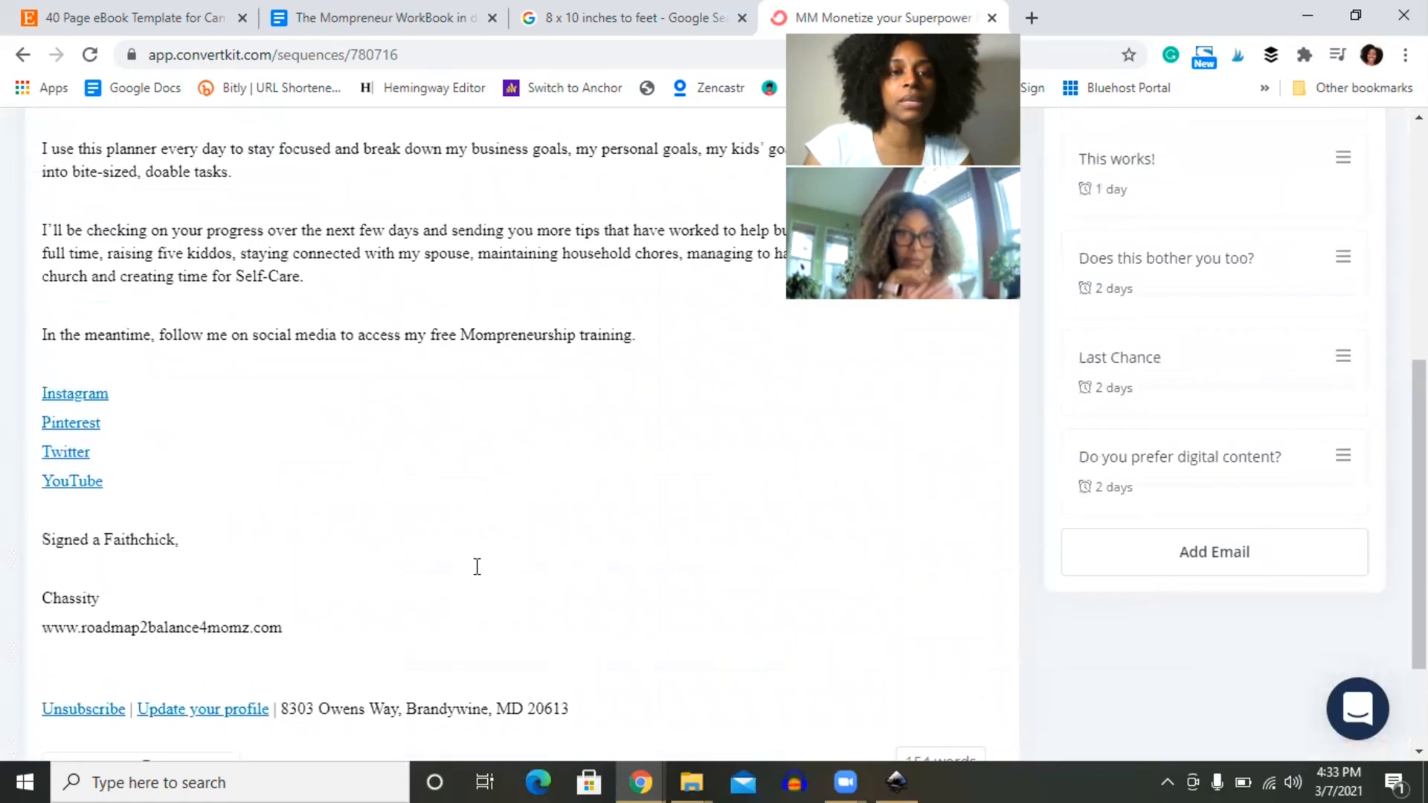
scroll(477, 566, up, 2)
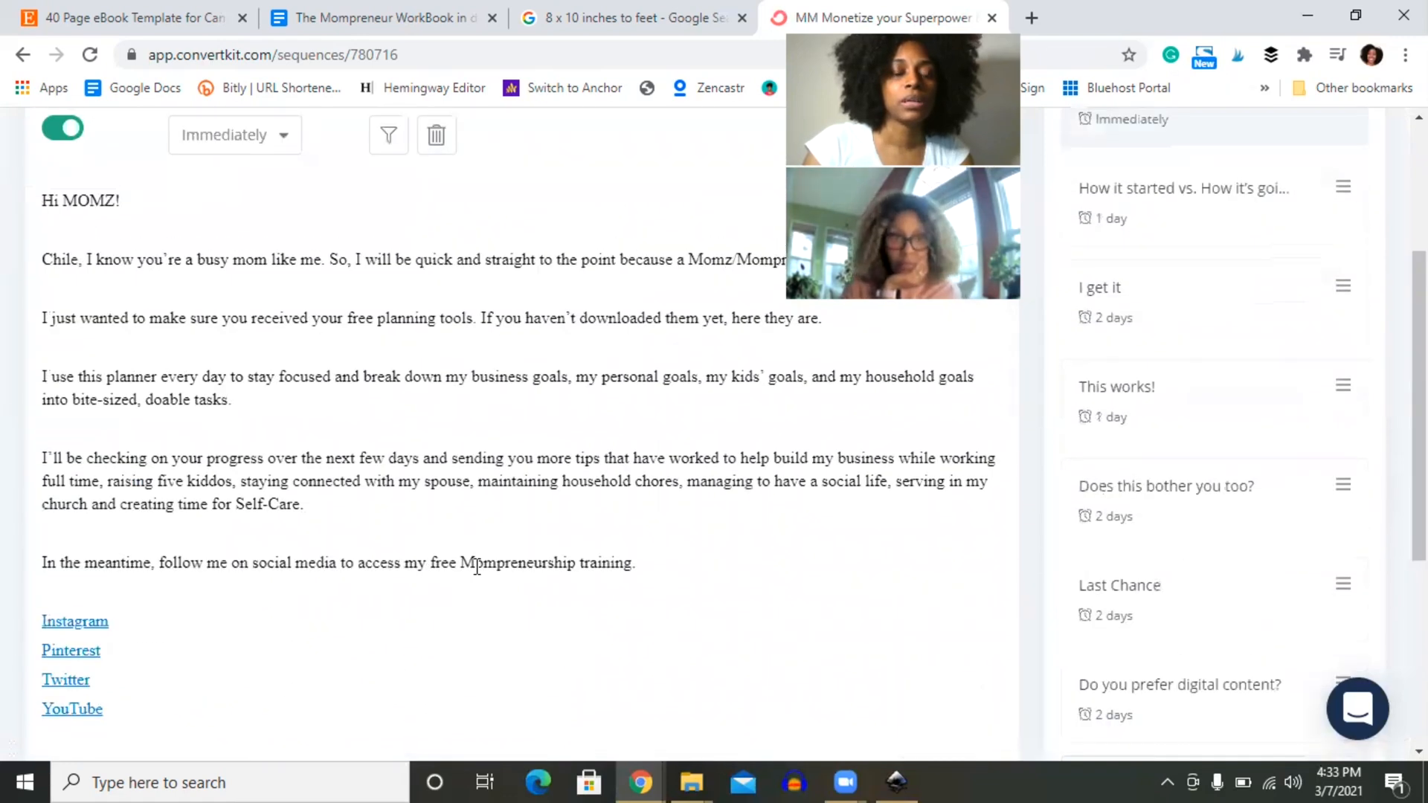
scroll(477, 566, up, 2)
scroll(477, 567, up, 2)
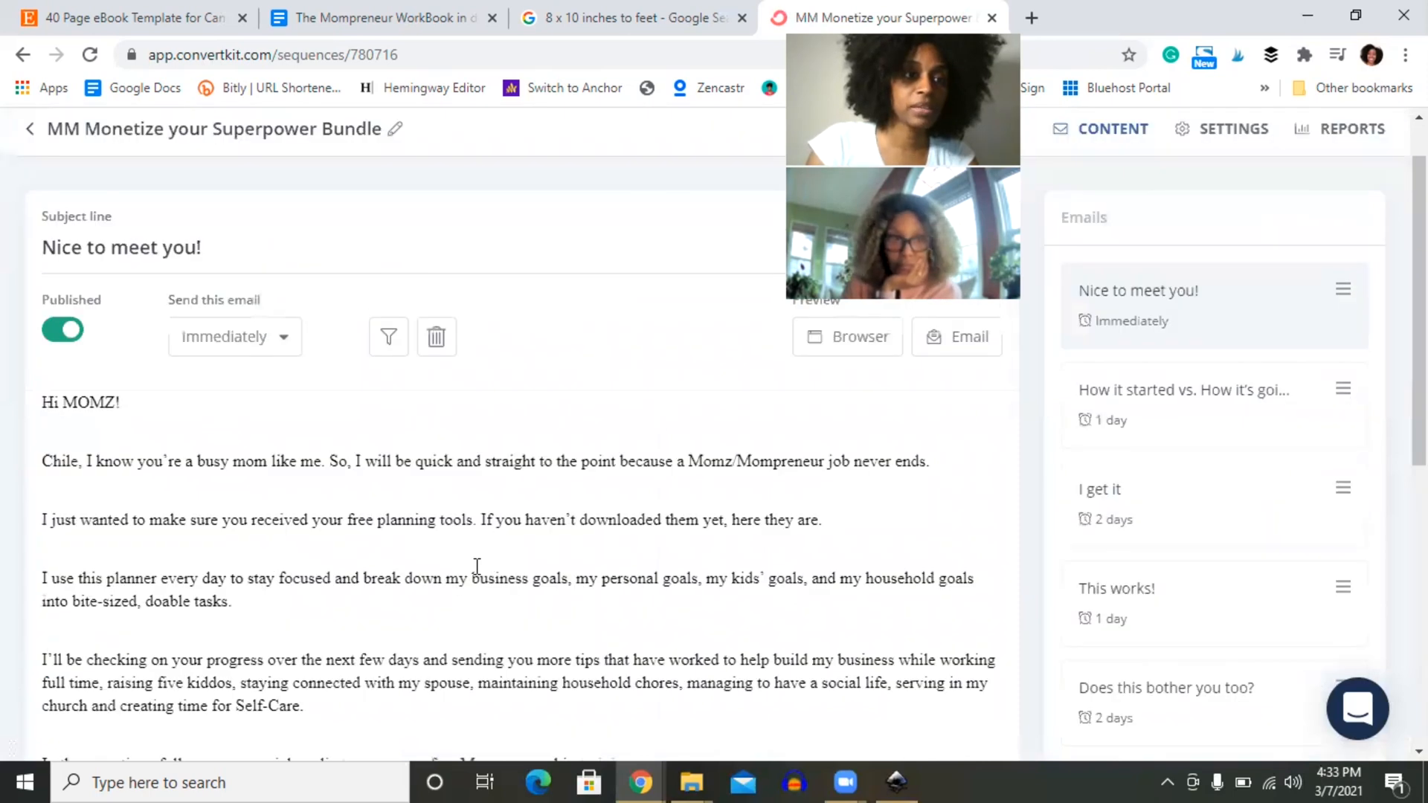
scroll(59, 383, up, 1)
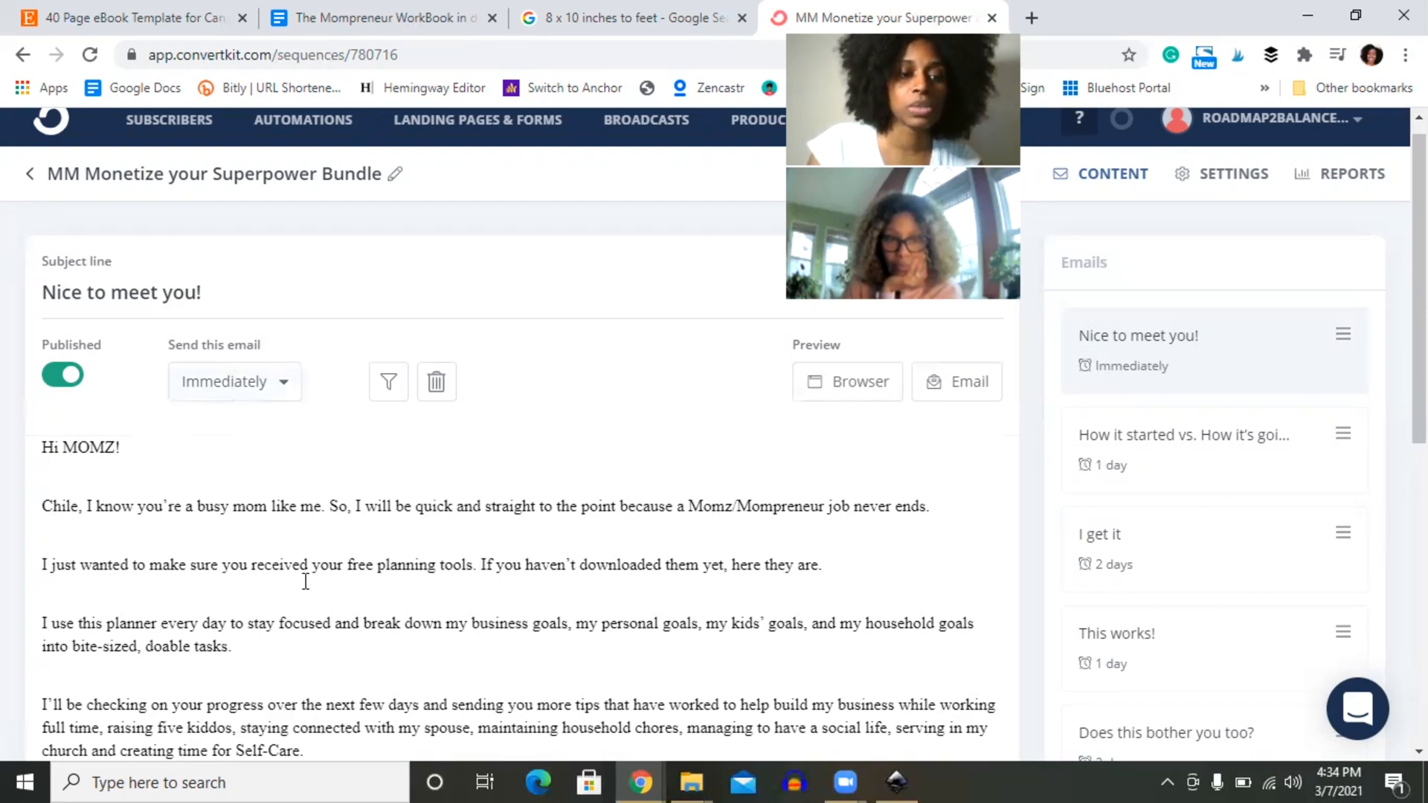
Step: Examine the send delay and weekday options for the "Nice to meet you!" email, keeping the delay at 0 days
click(239, 385)
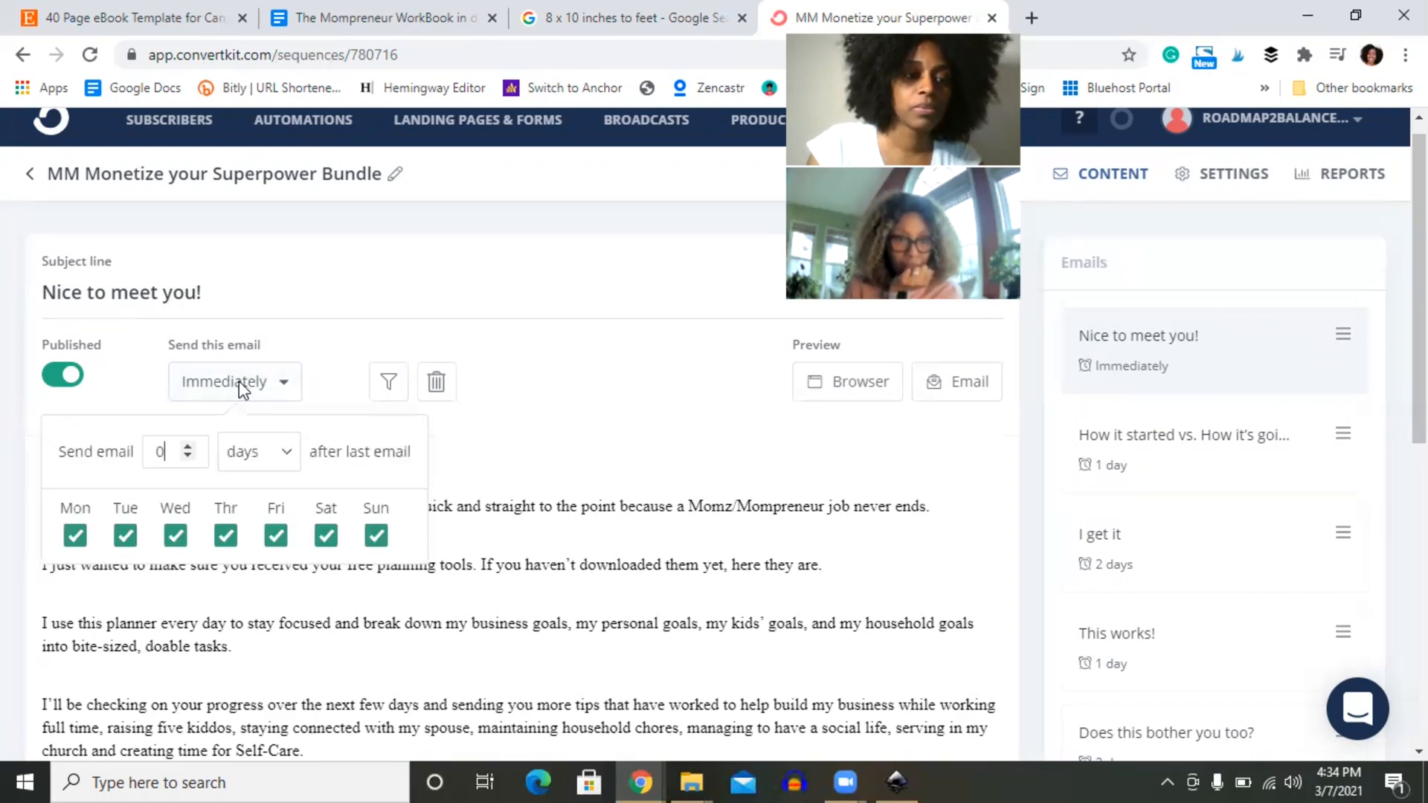
click(182, 436)
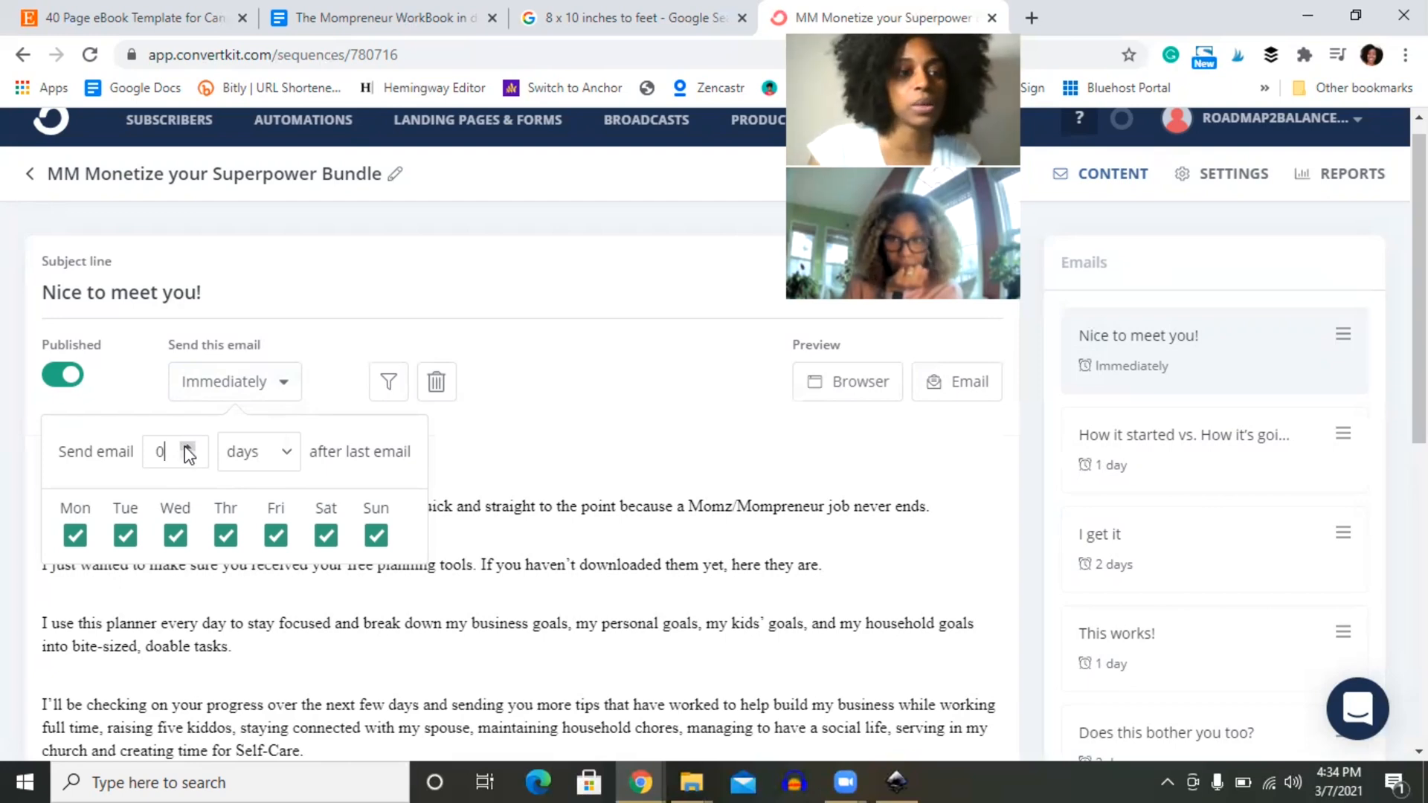
key(BackSpace)
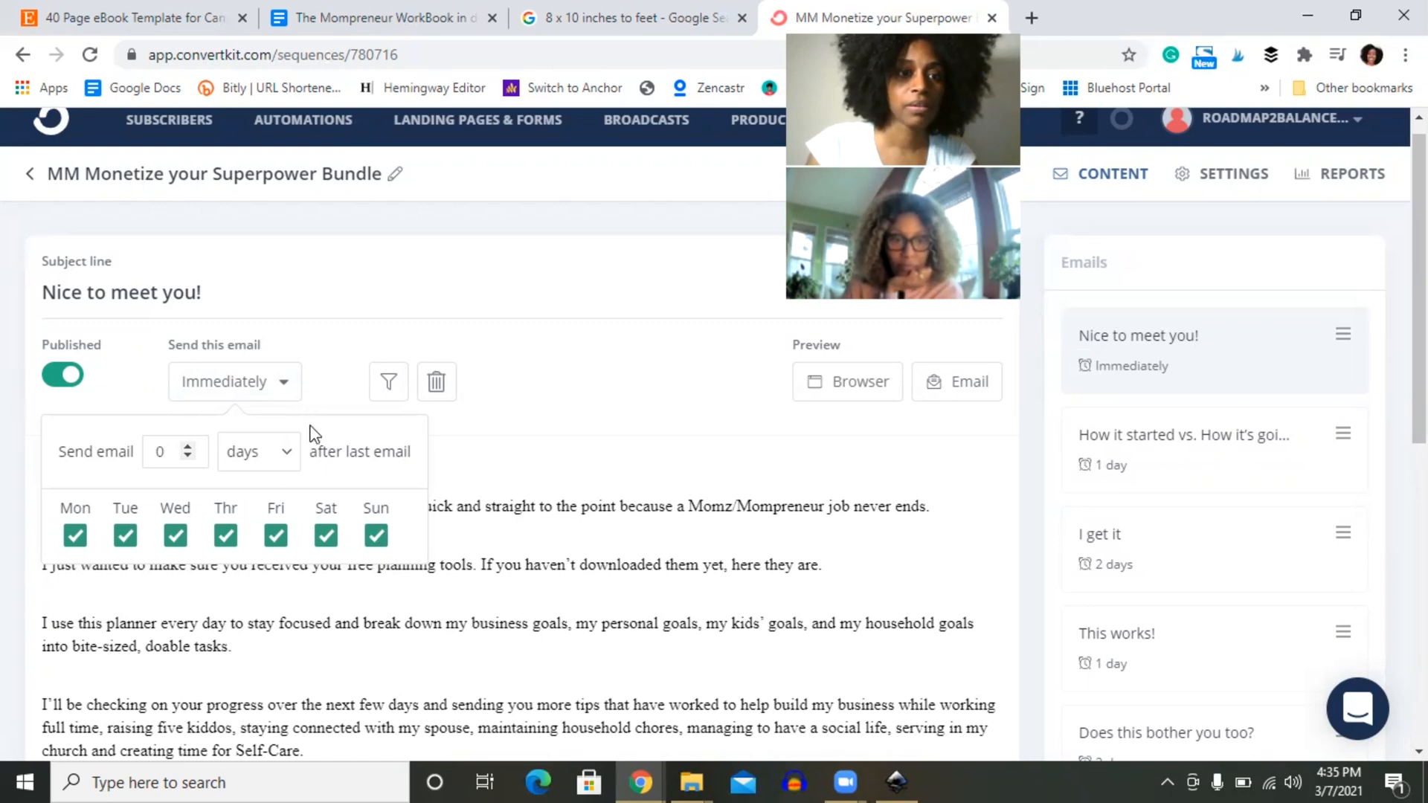
click(327, 385)
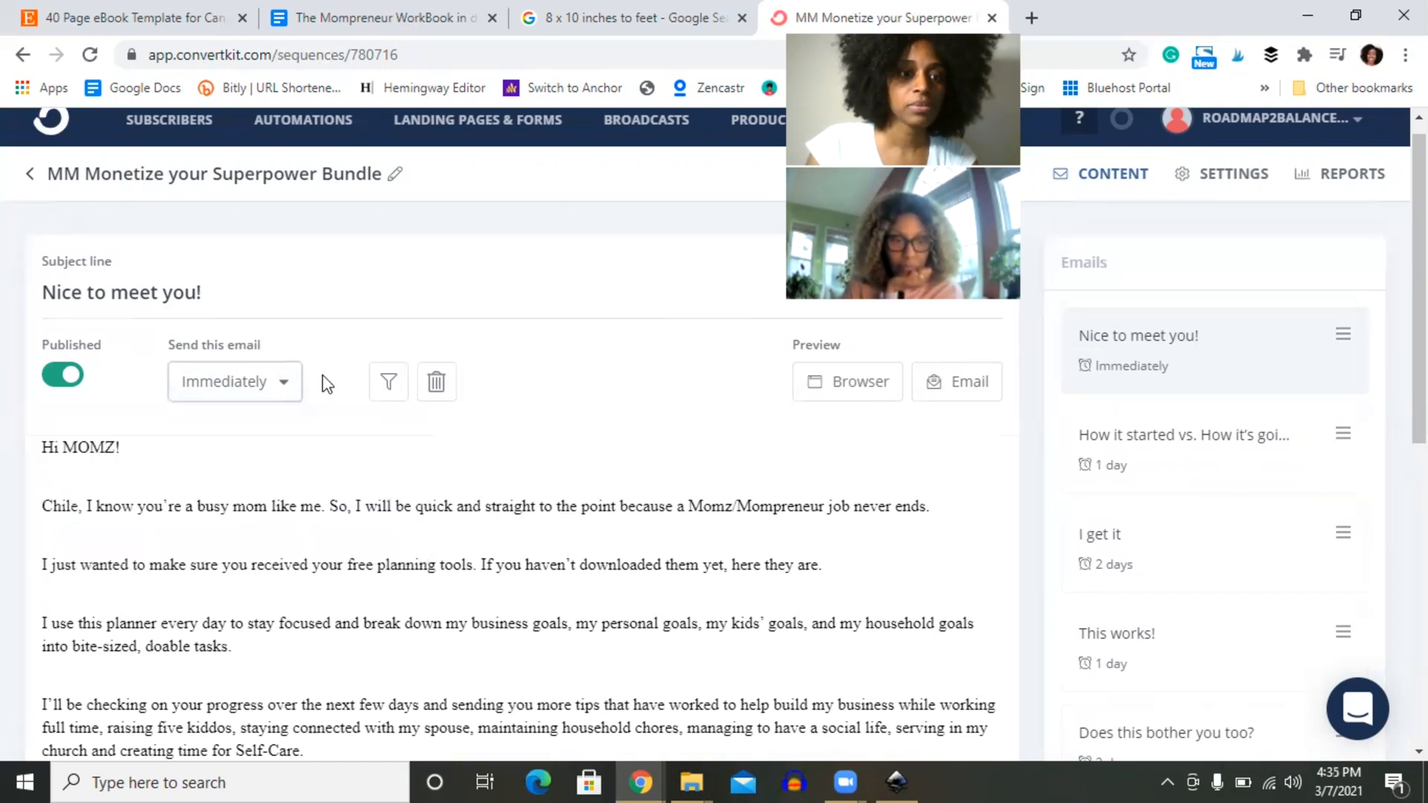
Step: Examine the filter types available for excluding subscribers from the "Nice to meet you!" email without adding a filter
click(387, 388)
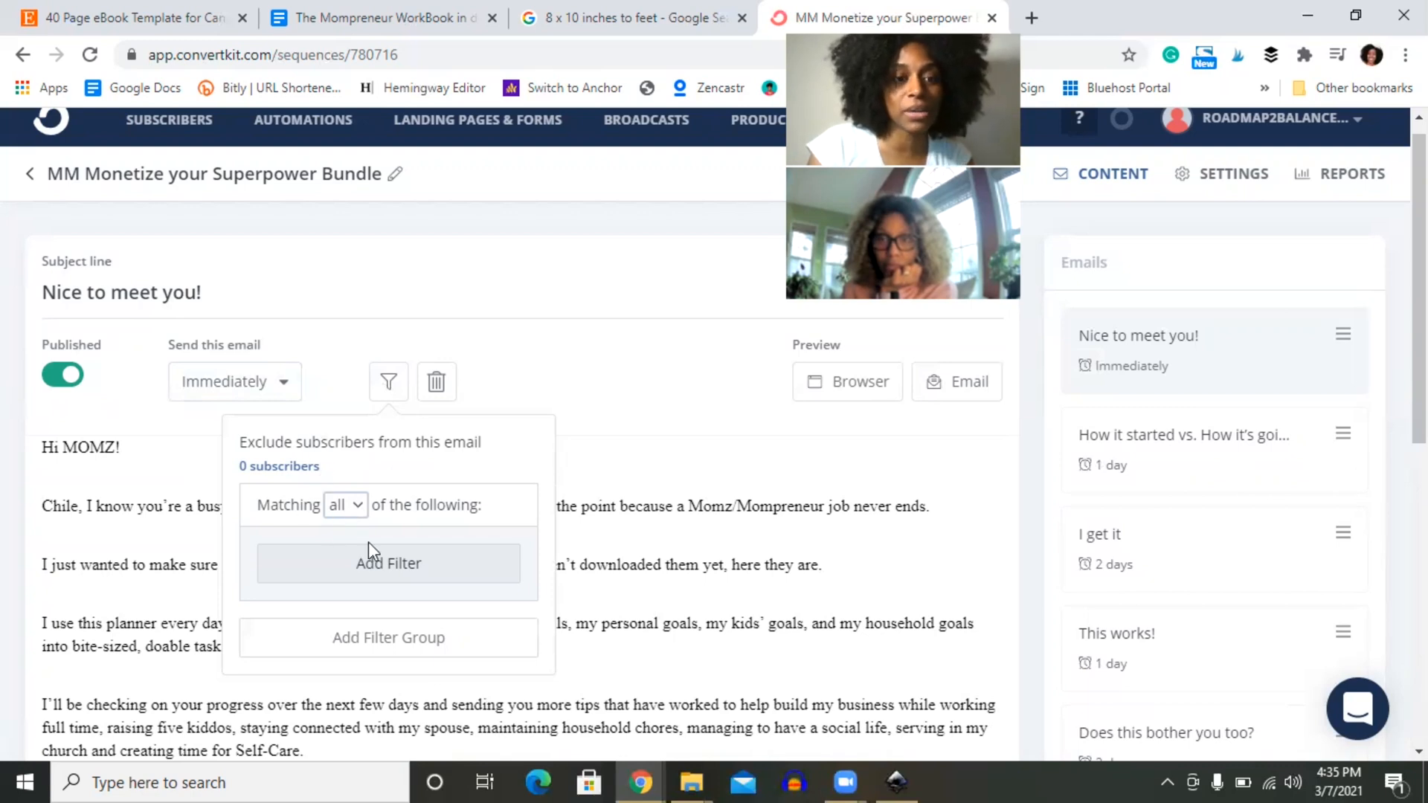
click(409, 566)
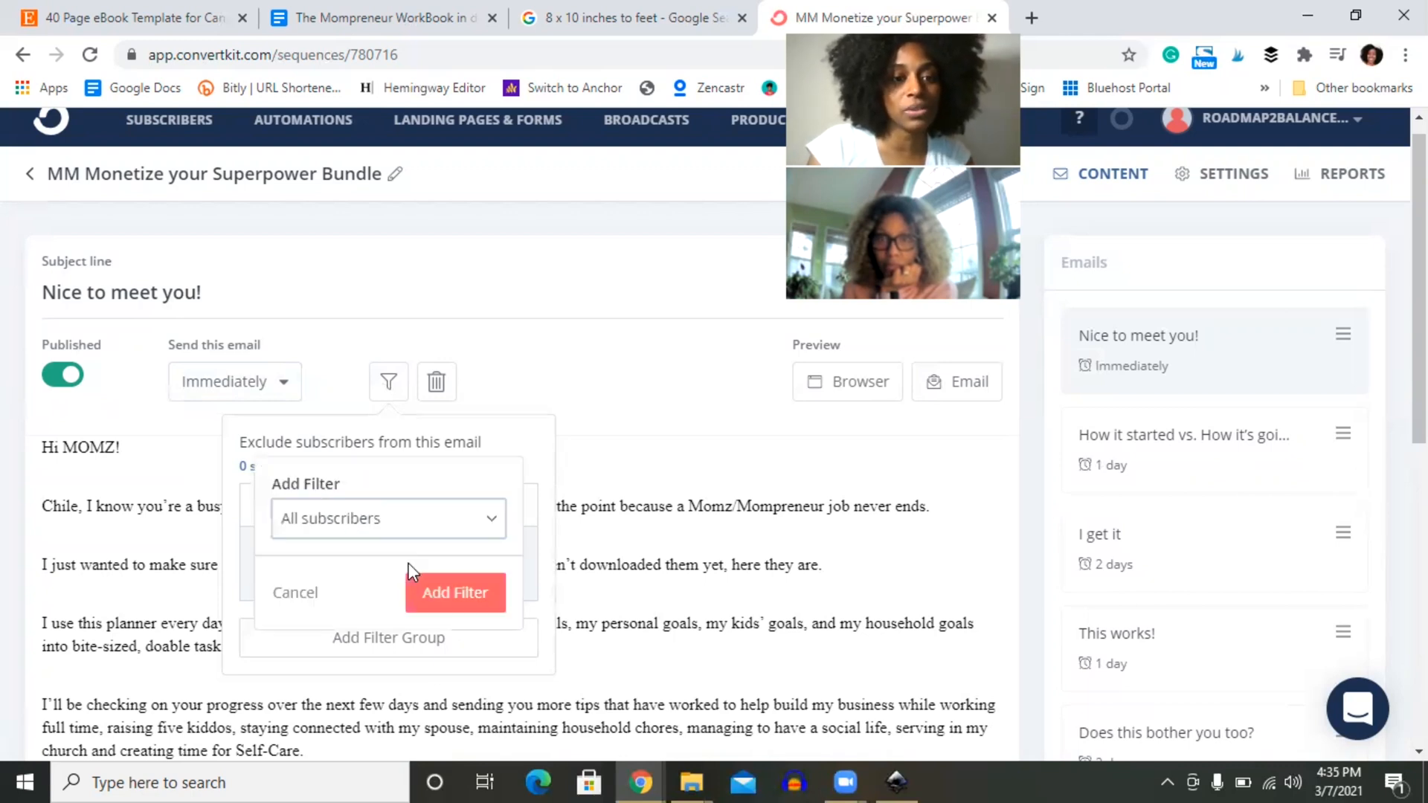
click(435, 533)
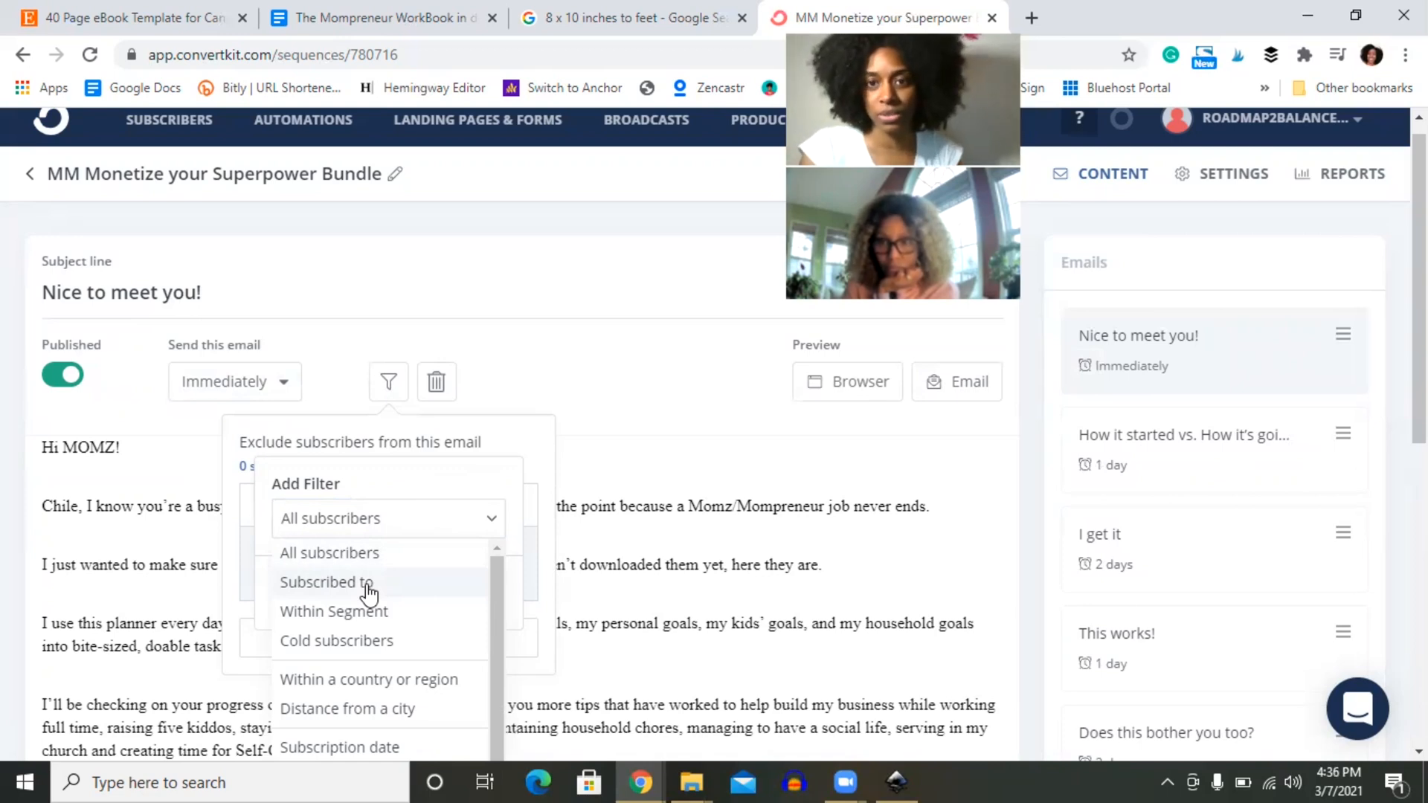
click(334, 391)
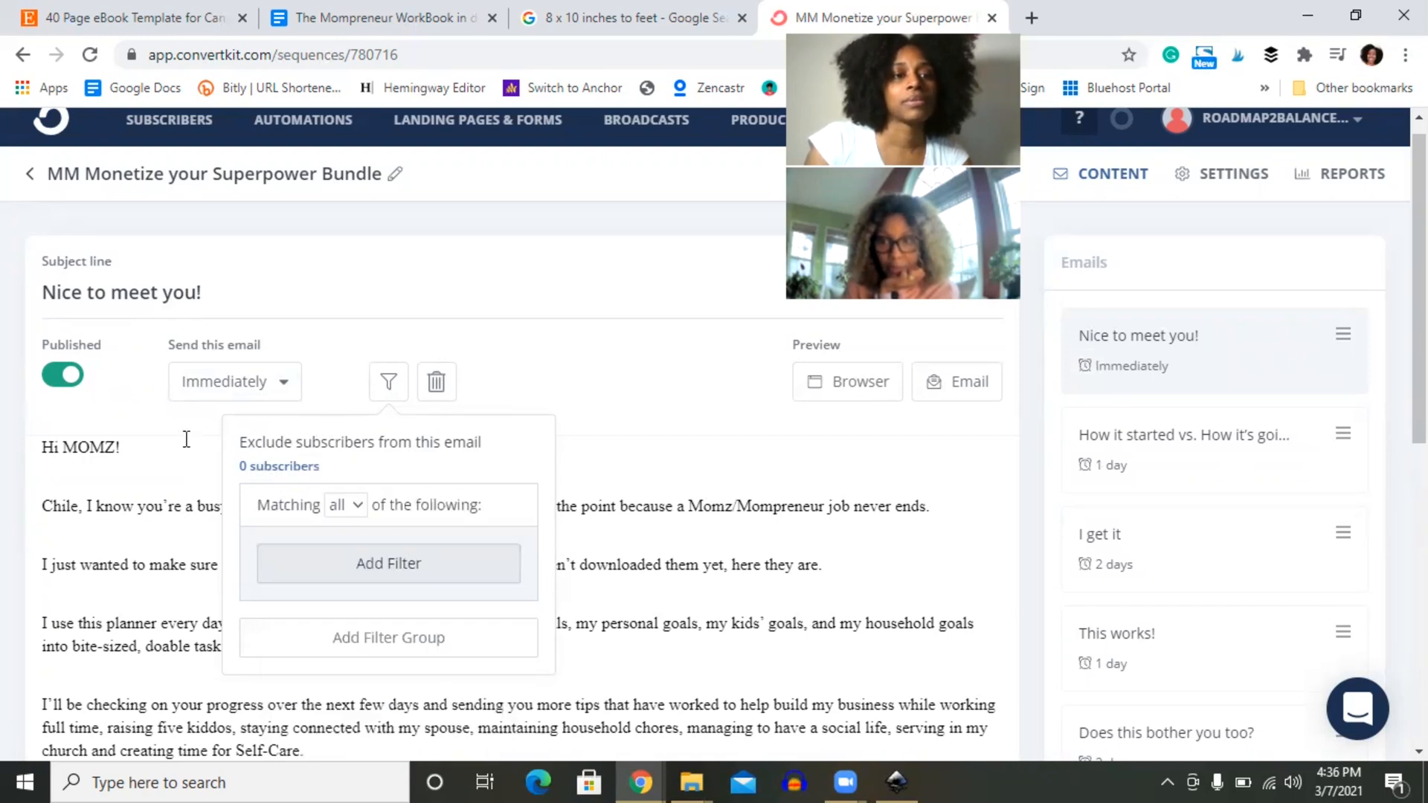
click(186, 437)
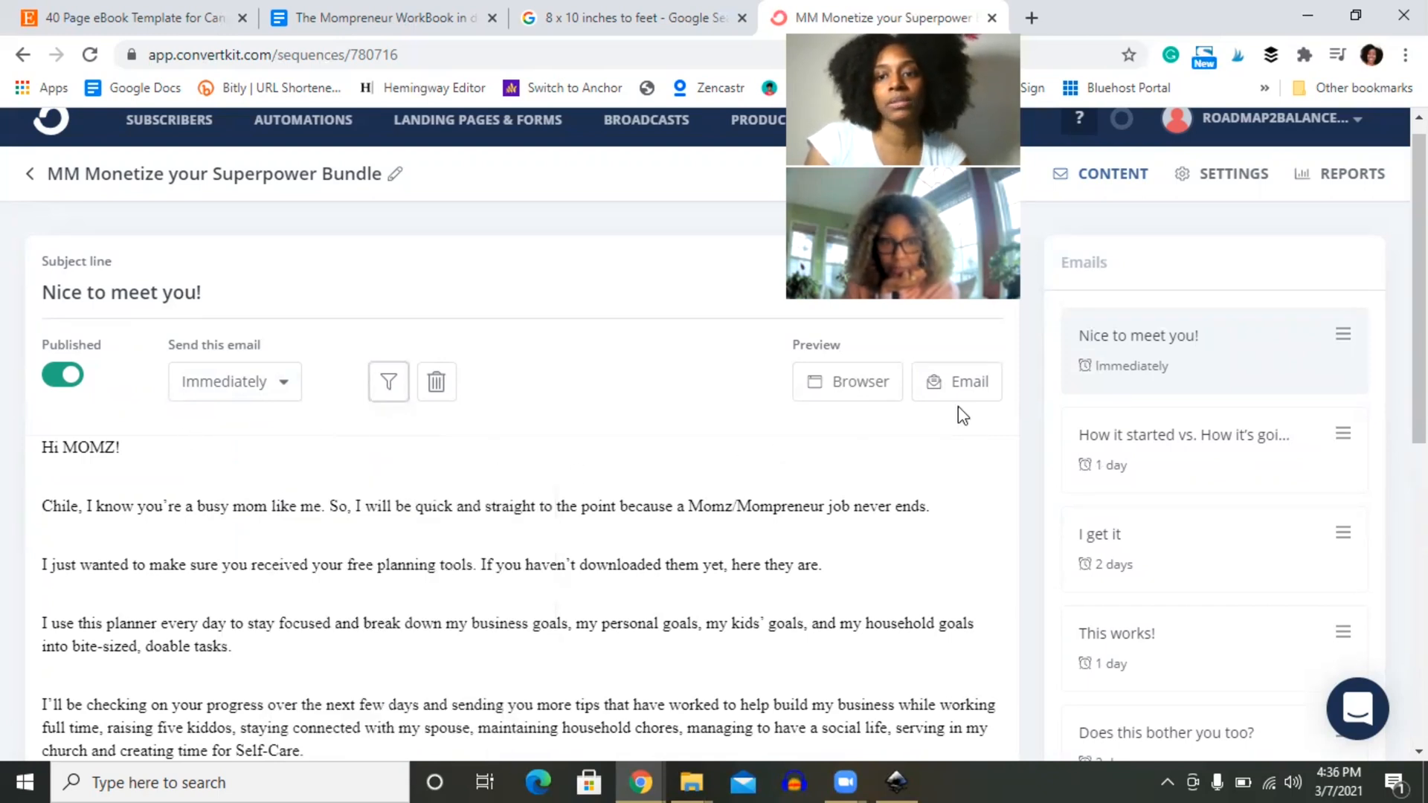
Step: Review the "How it started vs. How it's going", "I get it" and "This works!" emails in the sequence
click(1201, 445)
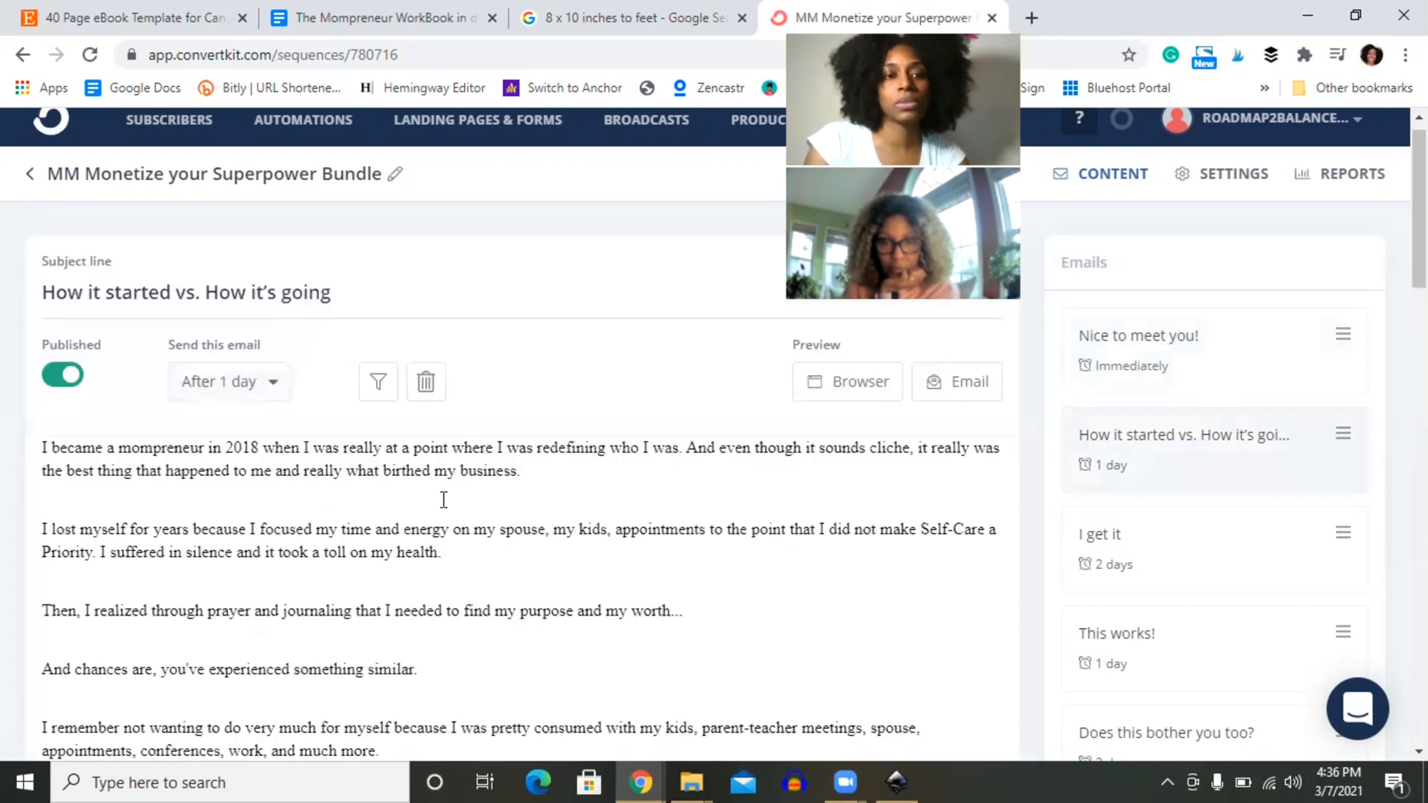
click(1109, 559)
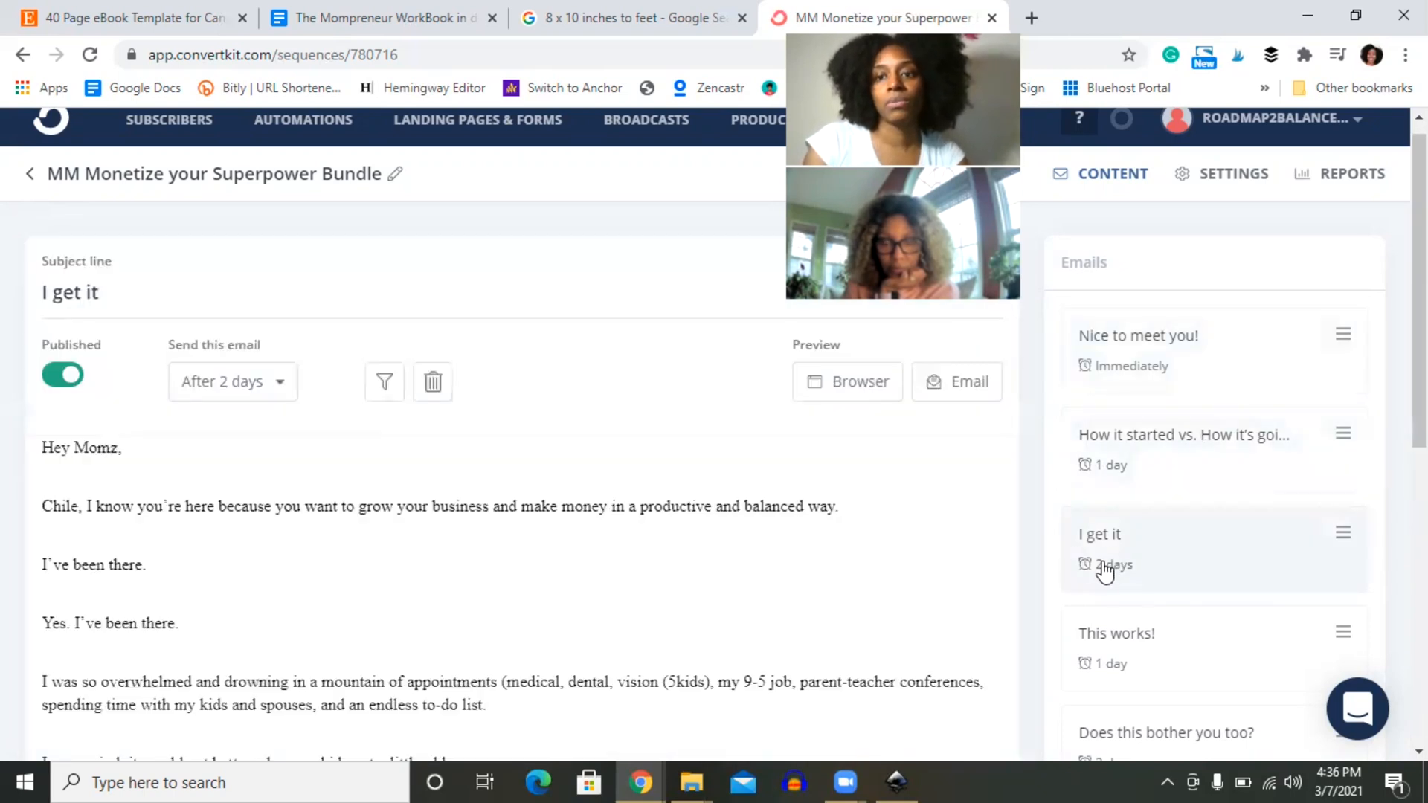
click(1123, 630)
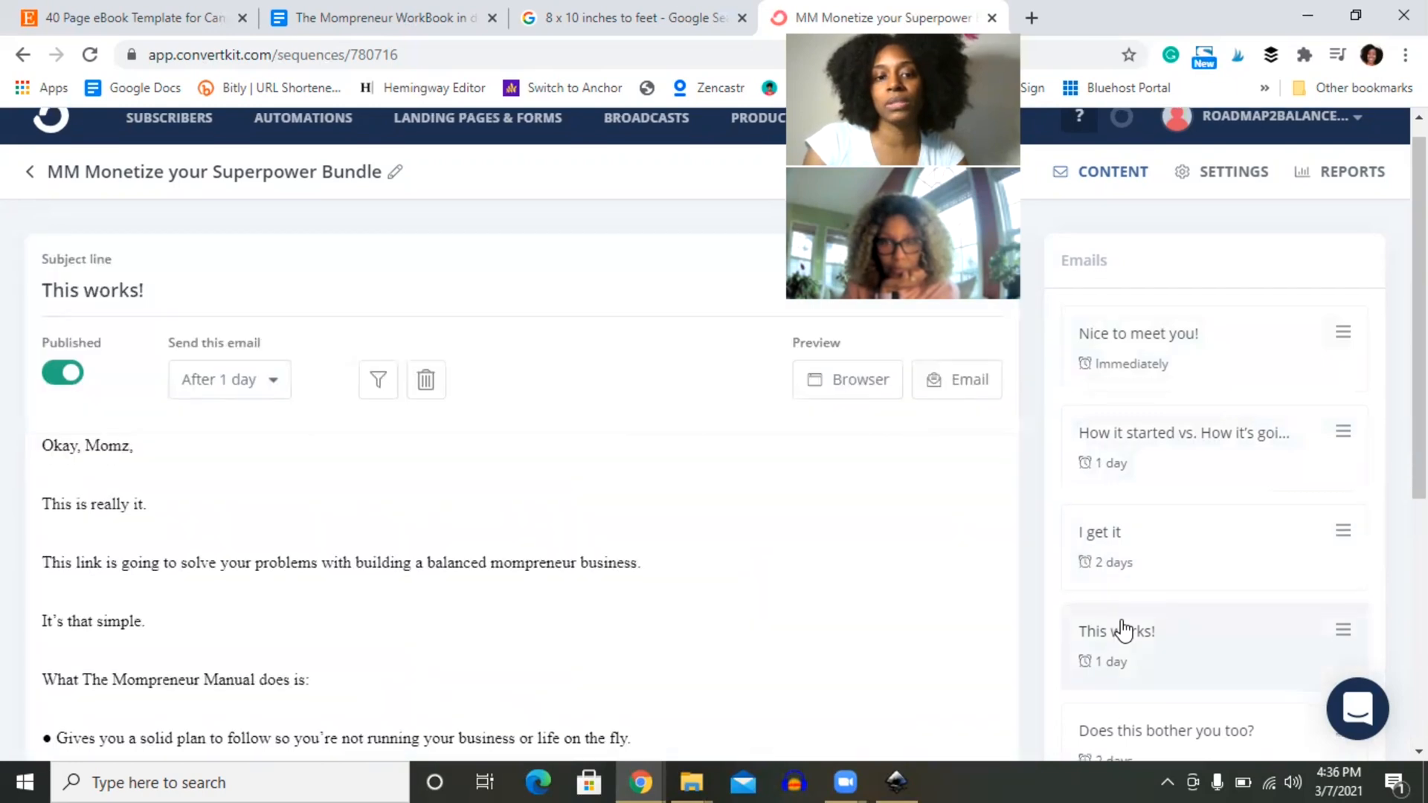
scroll(1123, 631, down, 1)
scroll(1123, 630, down, 5)
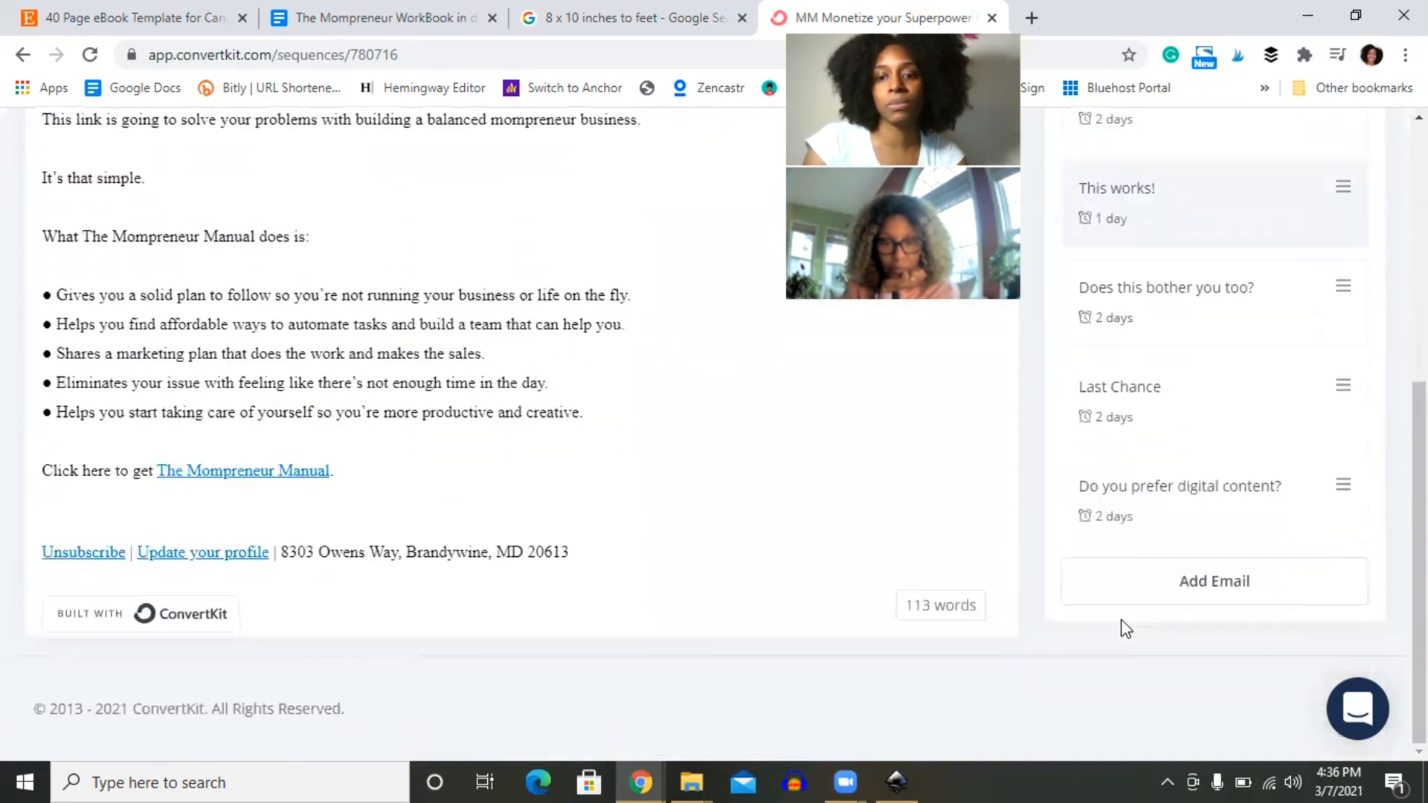
scroll(1151, 457, up, 2)
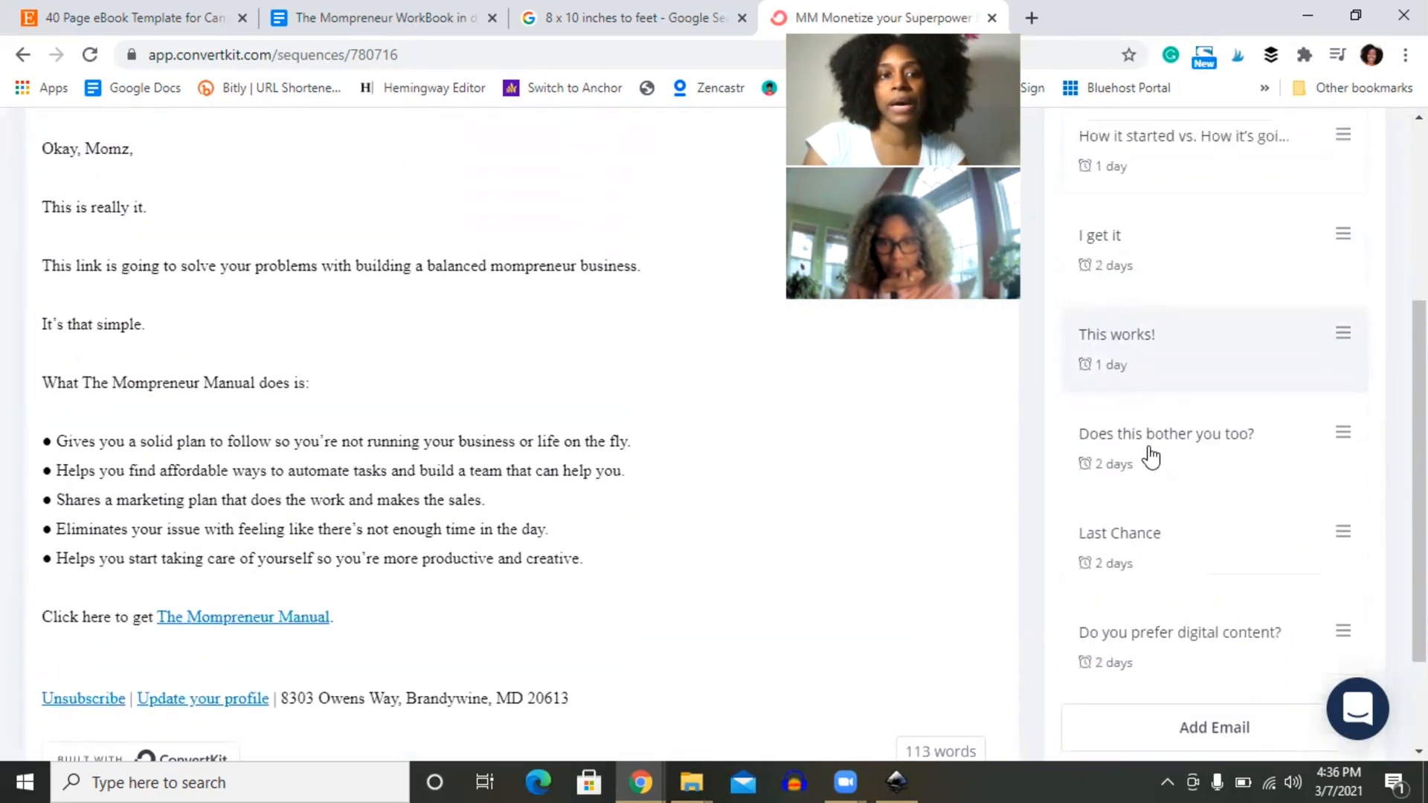
scroll(1151, 457, up, 4)
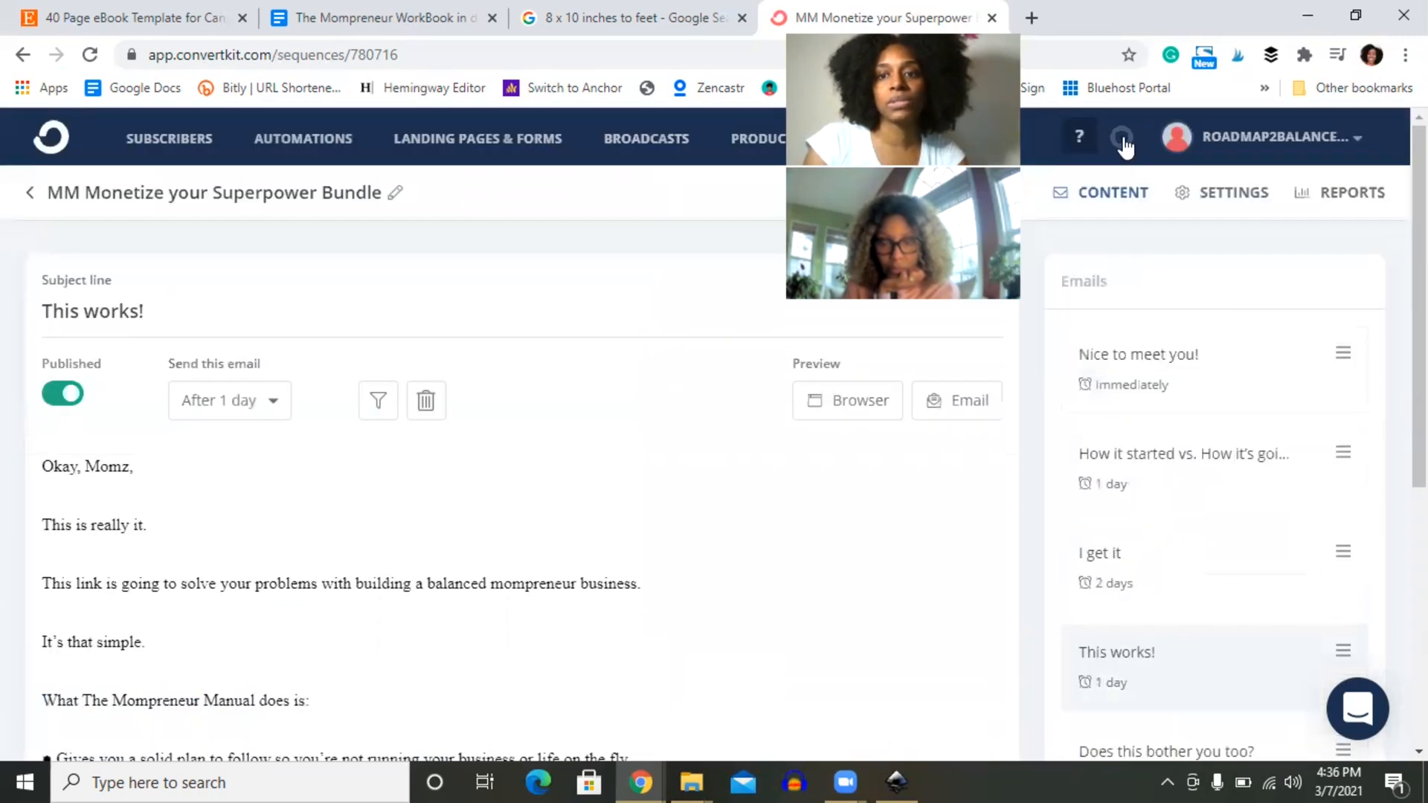
Step: Review the sequence's settings, including send days and time, email template, subscriber exclusions, and duplicate and delete options
click(1203, 205)
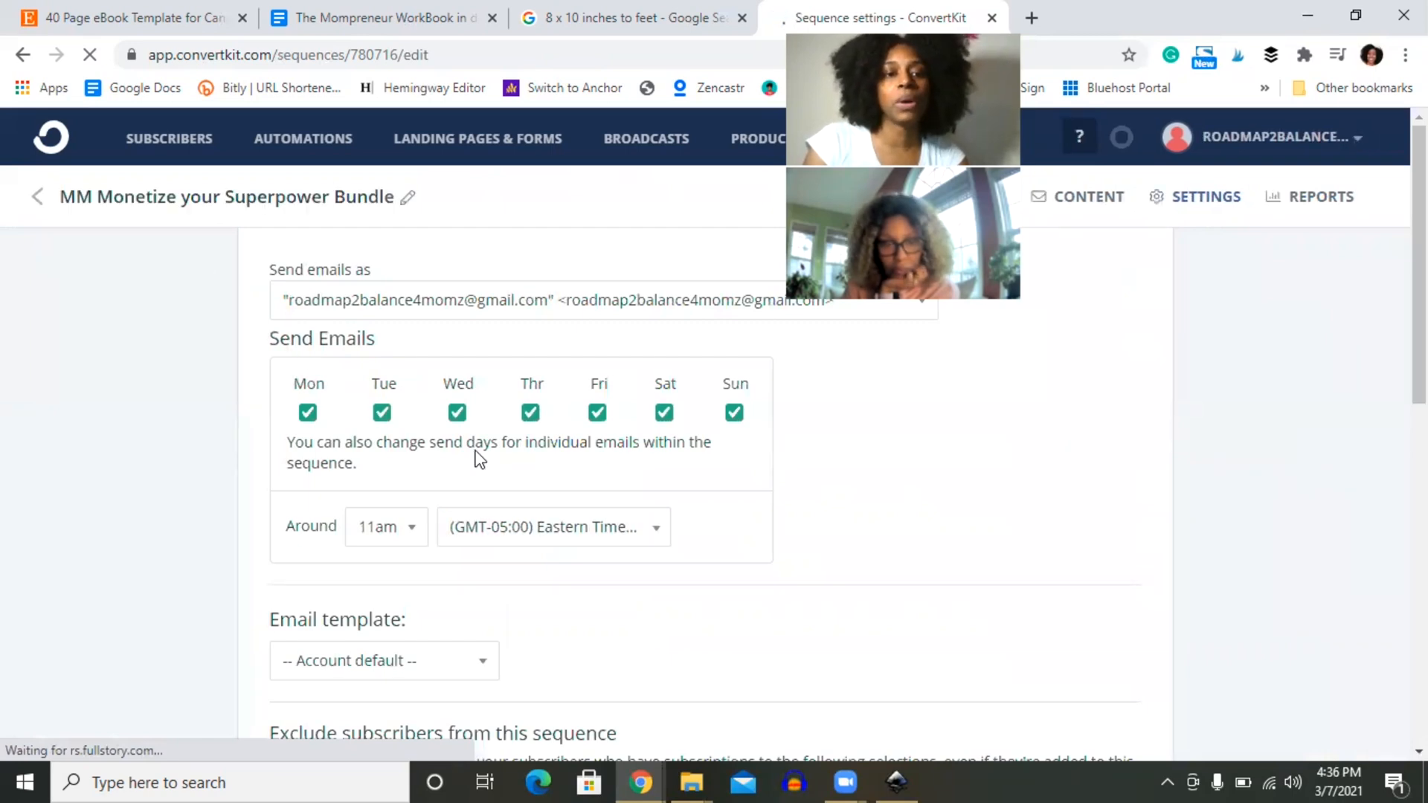
scroll(477, 458, down, 3)
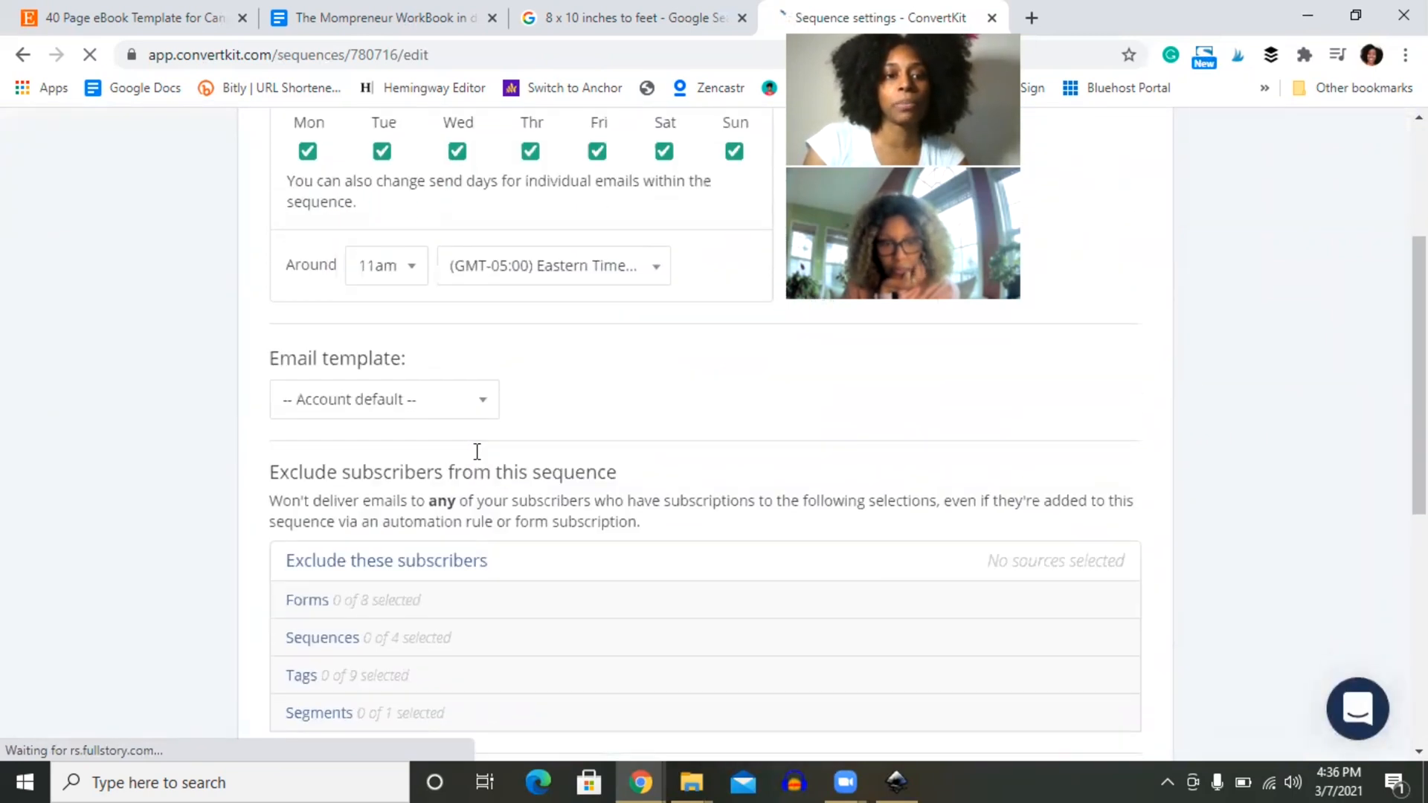
scroll(477, 452, down, 5)
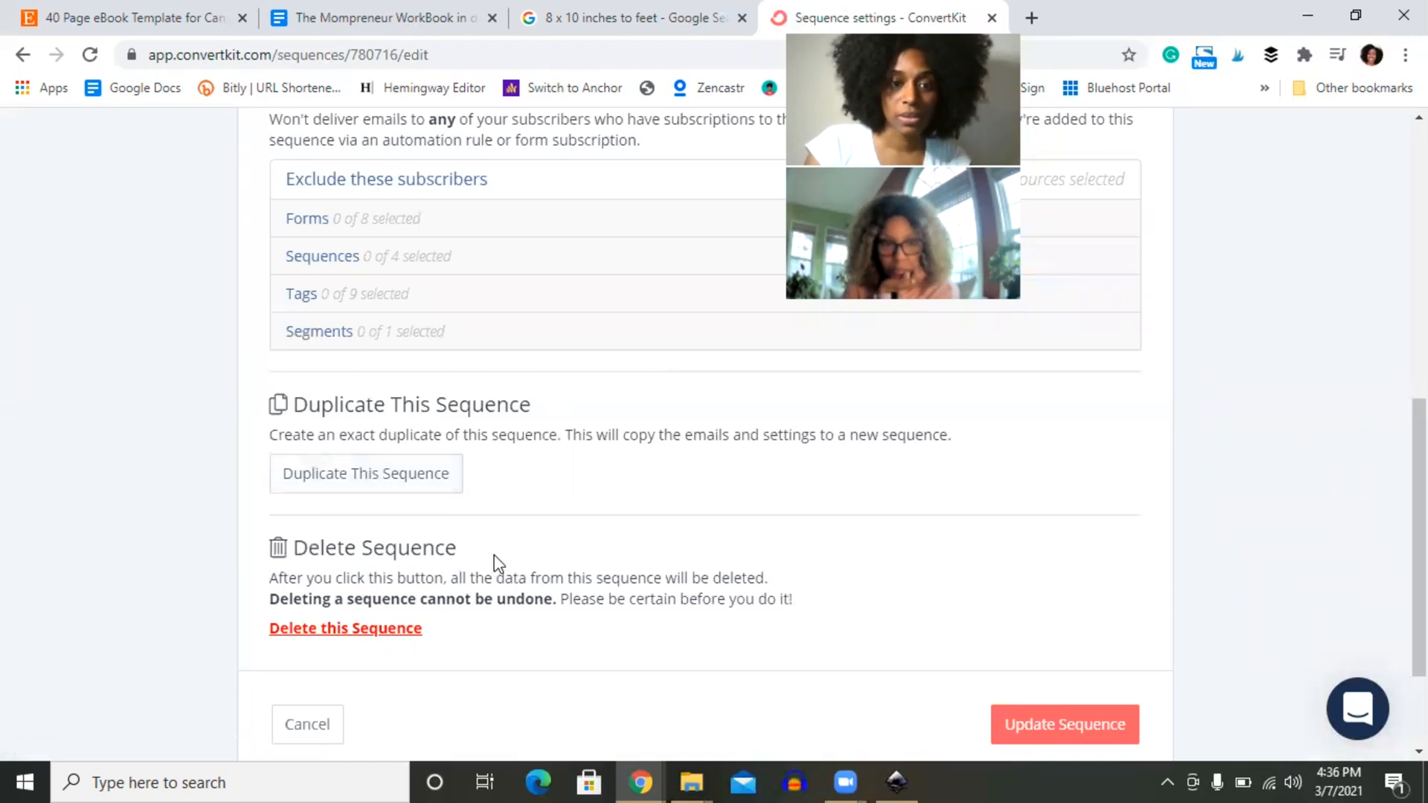
scroll(494, 558, up, 9)
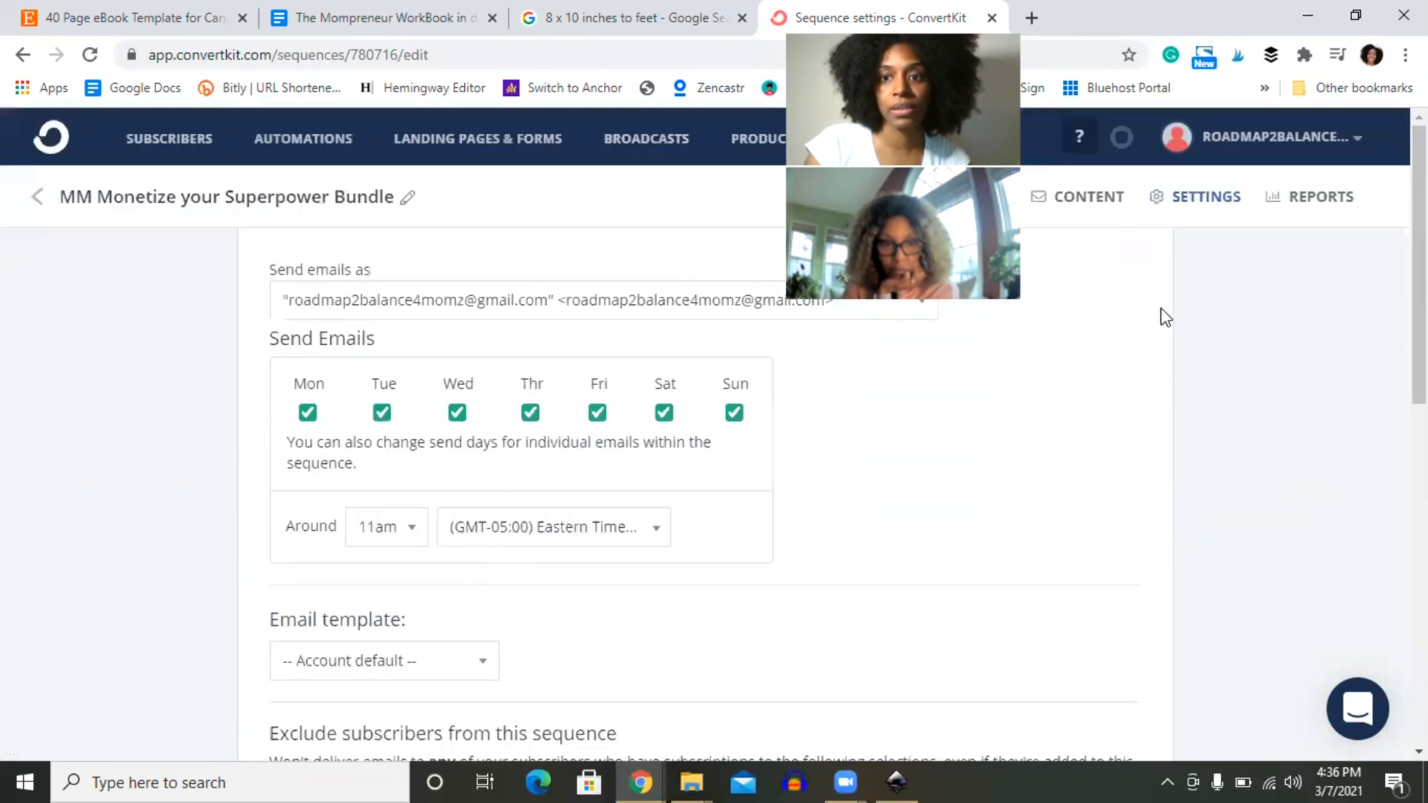
Step: Examine the sequence's report for subscriber statistics and each email's open and click rates
click(1317, 207)
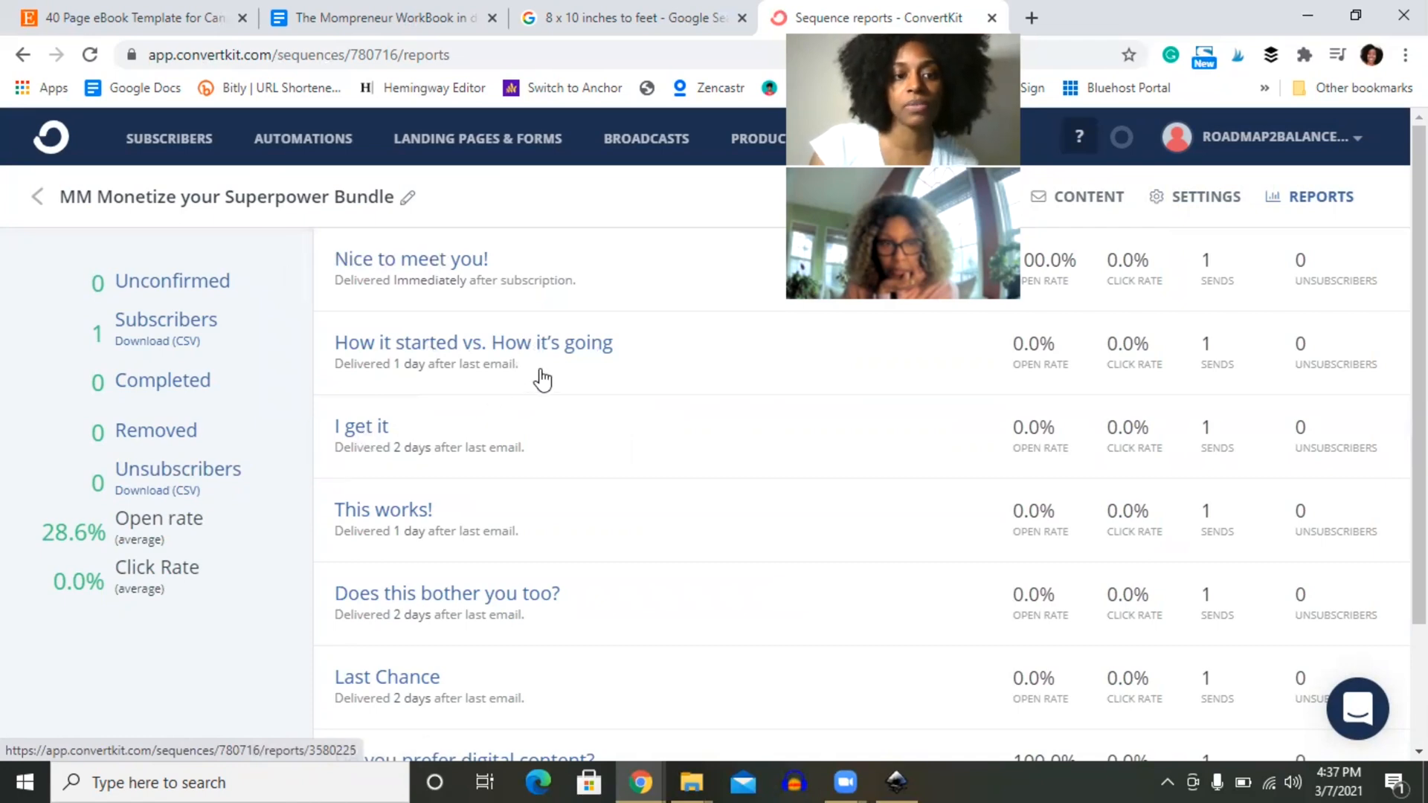
scroll(542, 378, down, 1)
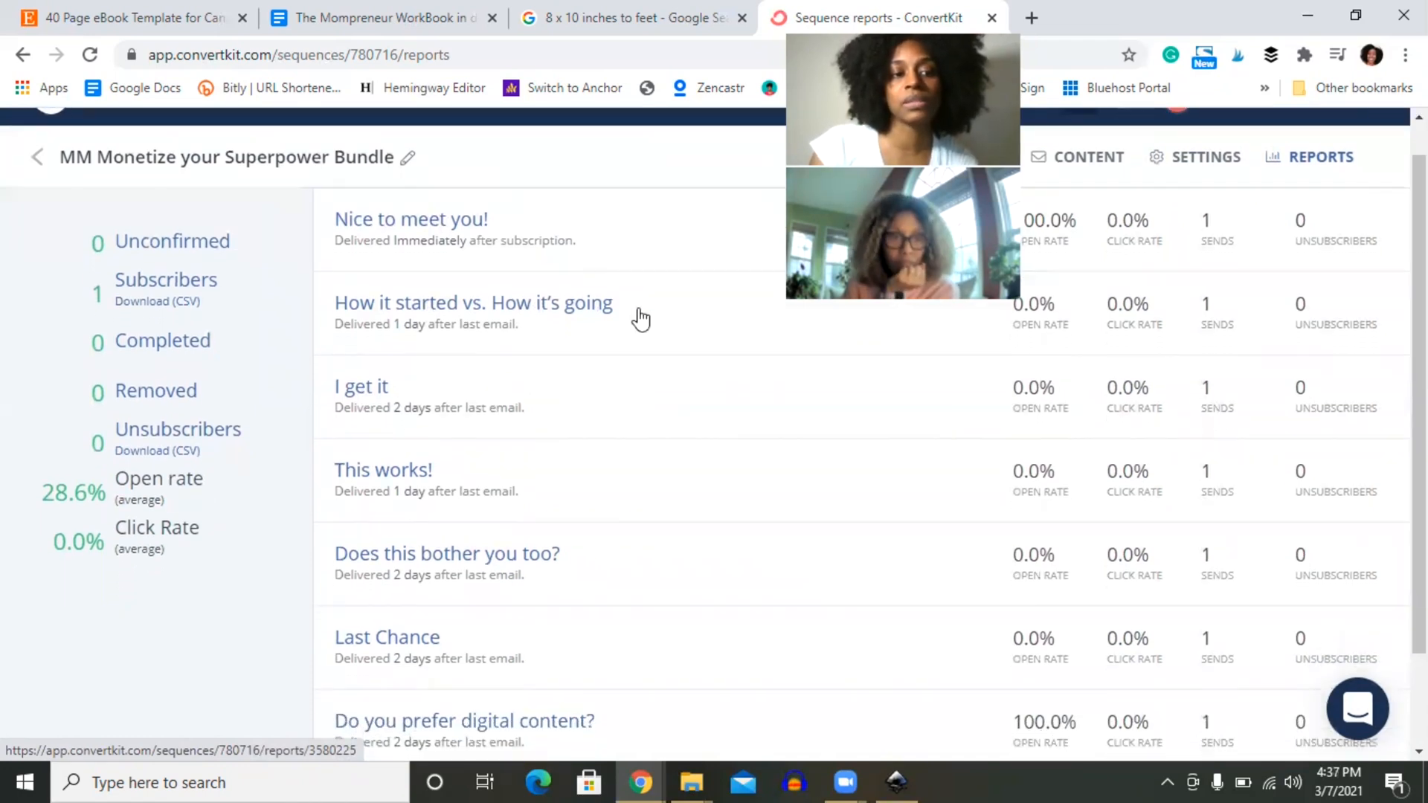
Step: Review the delivery timing, sends and unsubscribers of every email in the report, and return to the sequences overview
scroll(640, 318, down, 1)
scroll(639, 318, down, 2)
scroll(640, 319, up, 3)
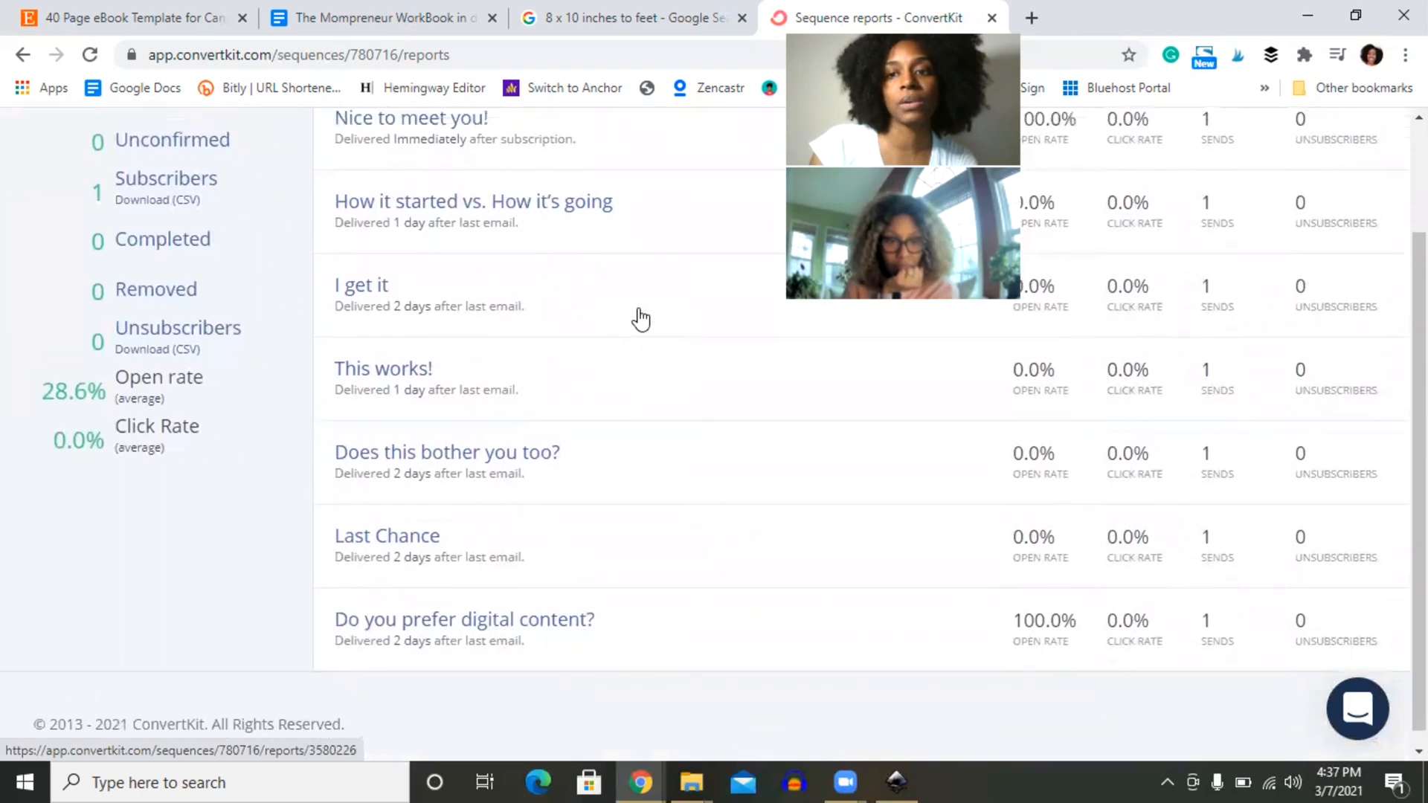
scroll(1115, 449, down, 2)
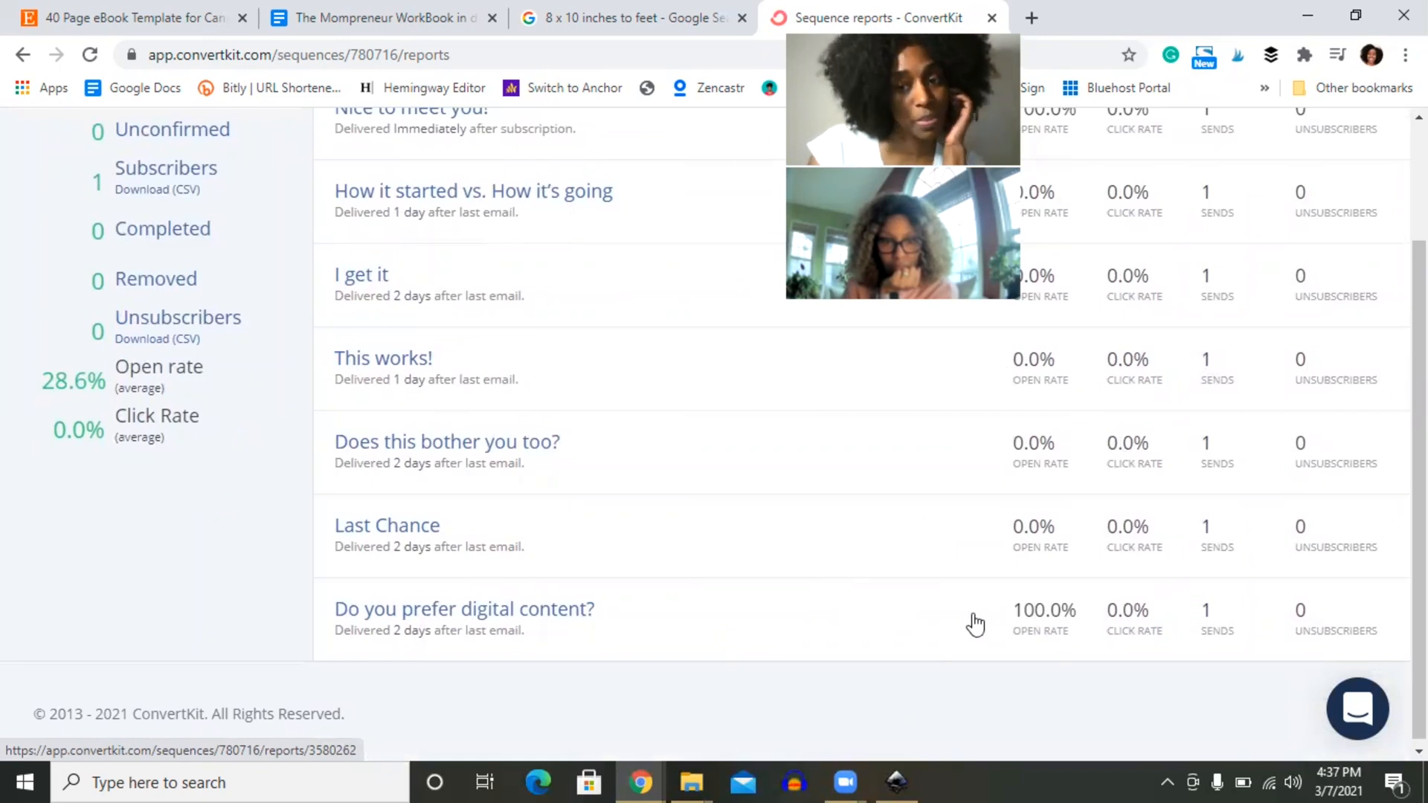
scroll(952, 523, up, 2)
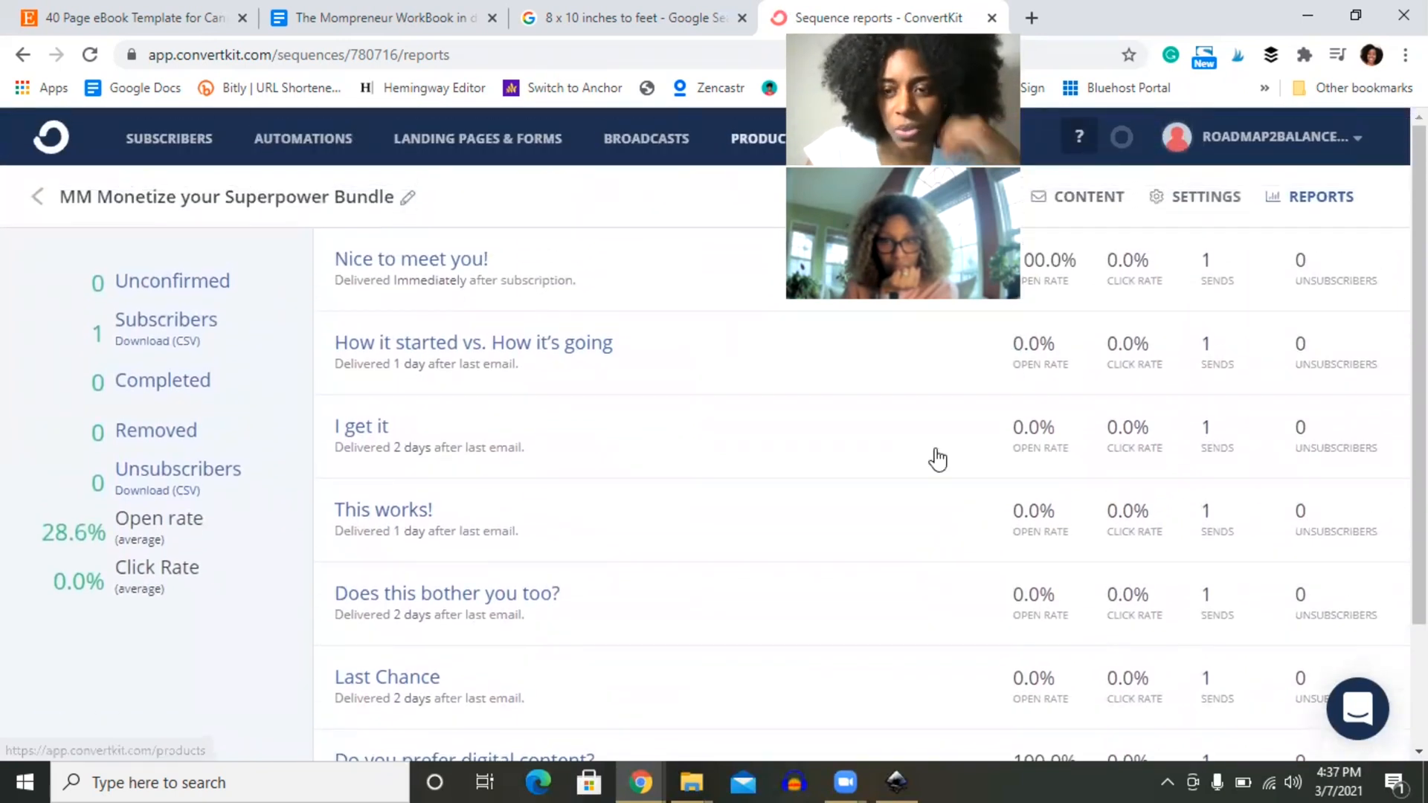
scroll(641, 382, down, 2)
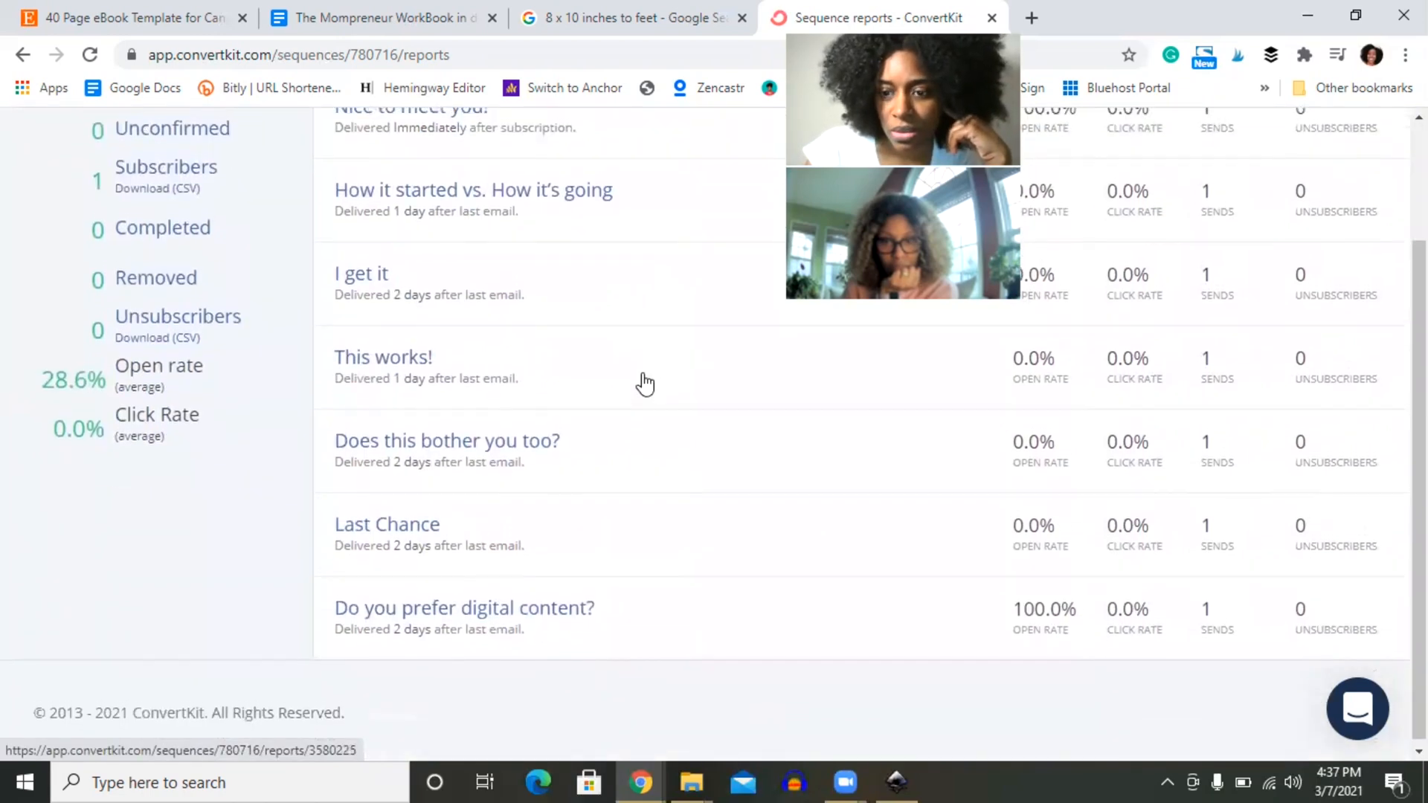
scroll(640, 382, up, 2)
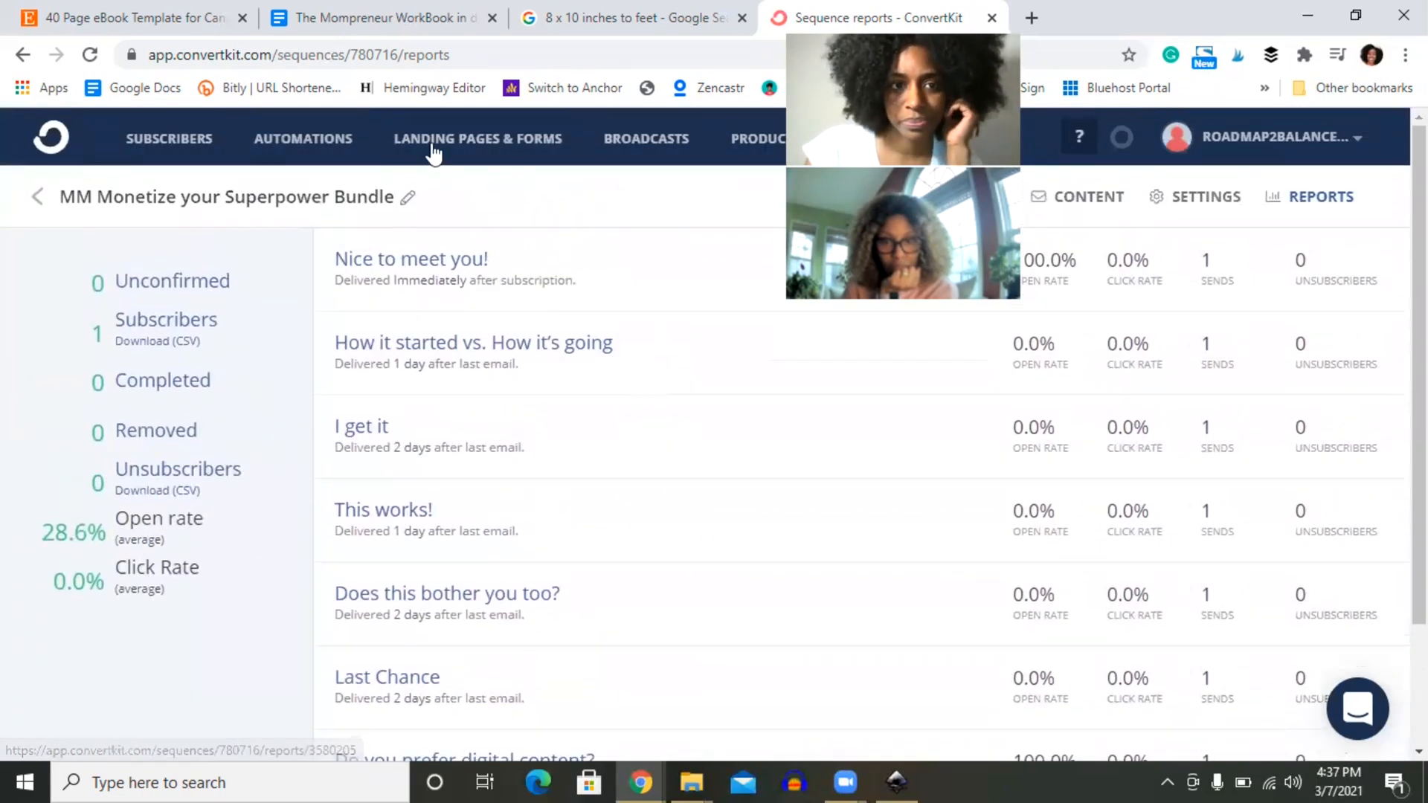
click(38, 198)
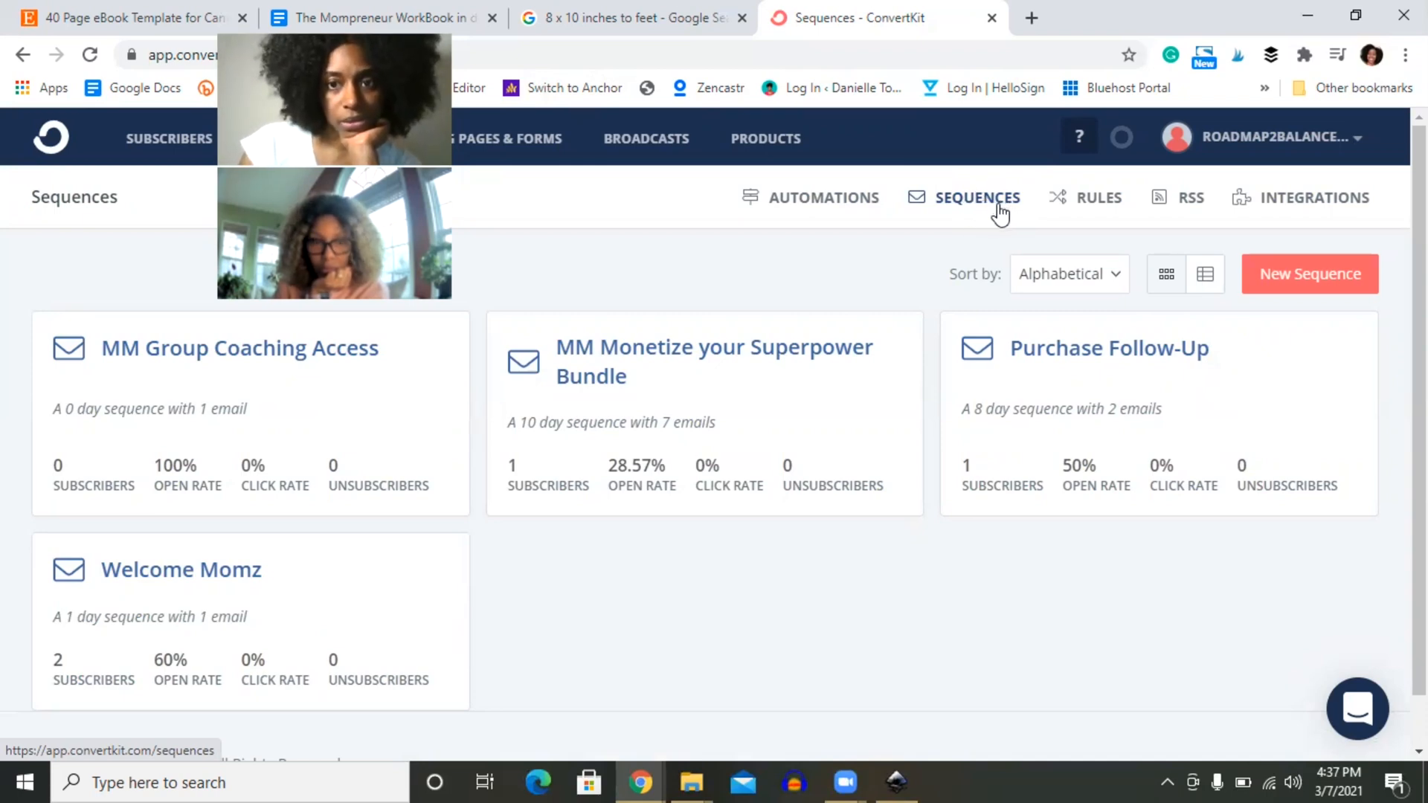
click(990, 209)
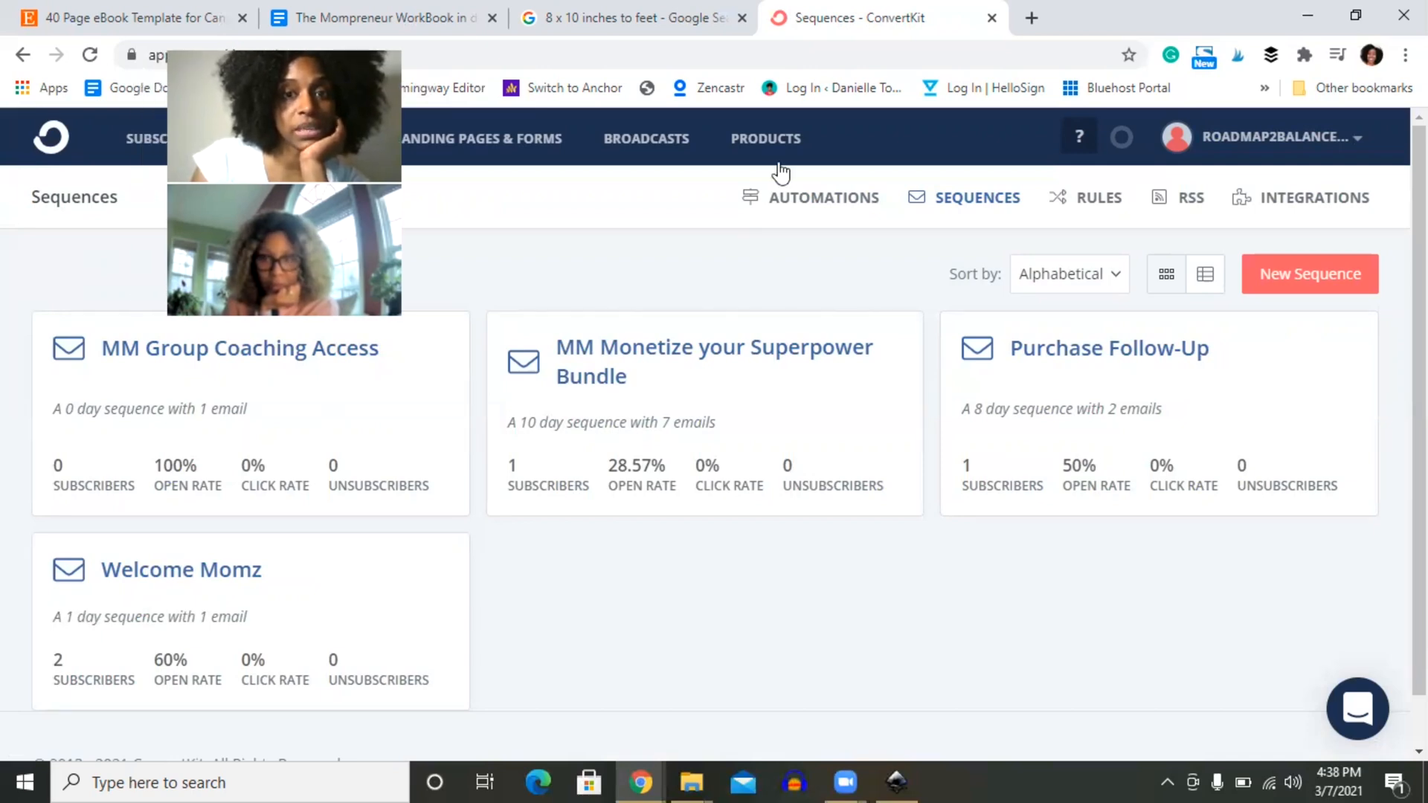
Step: Create a new visual automation from scratch and bring up its starting event choices
click(840, 208)
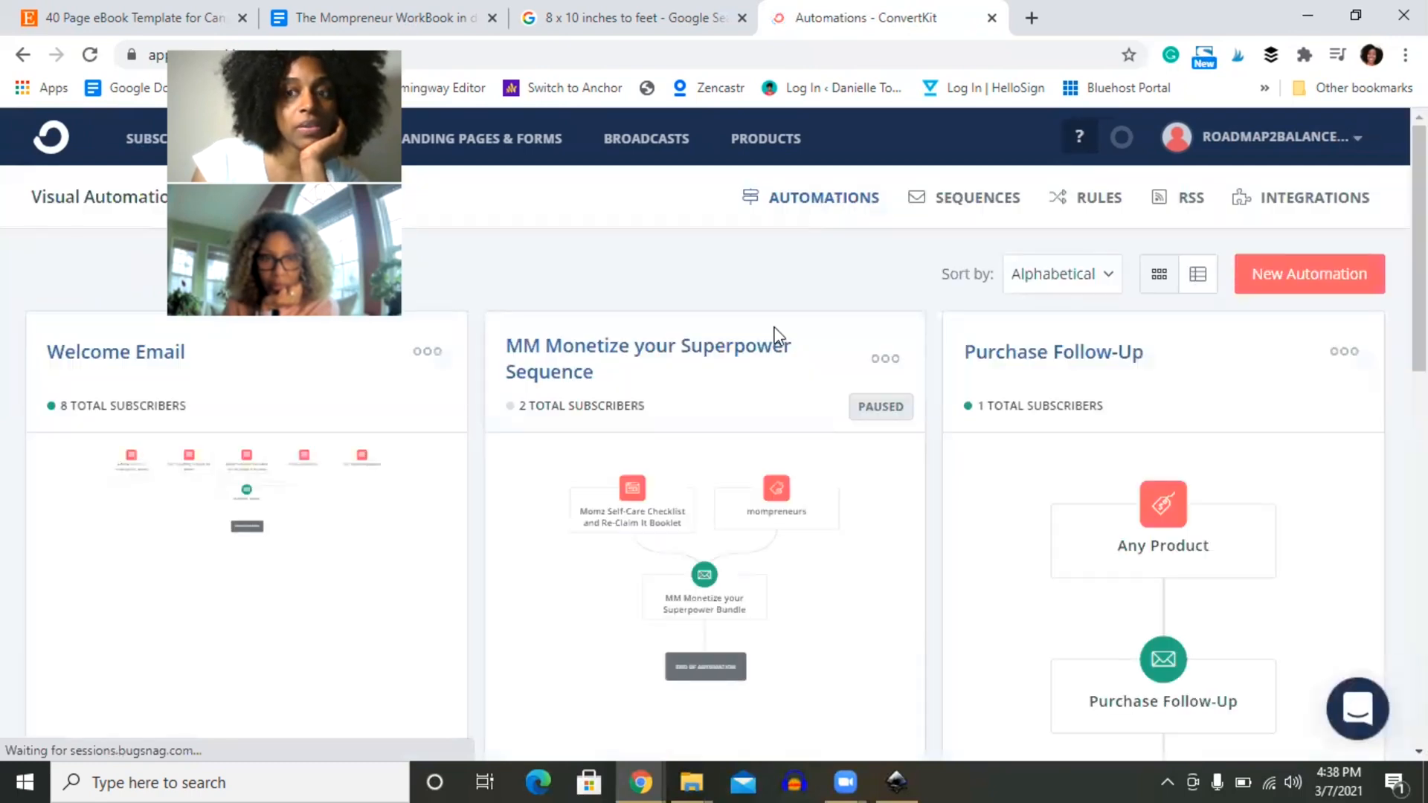
click(1329, 277)
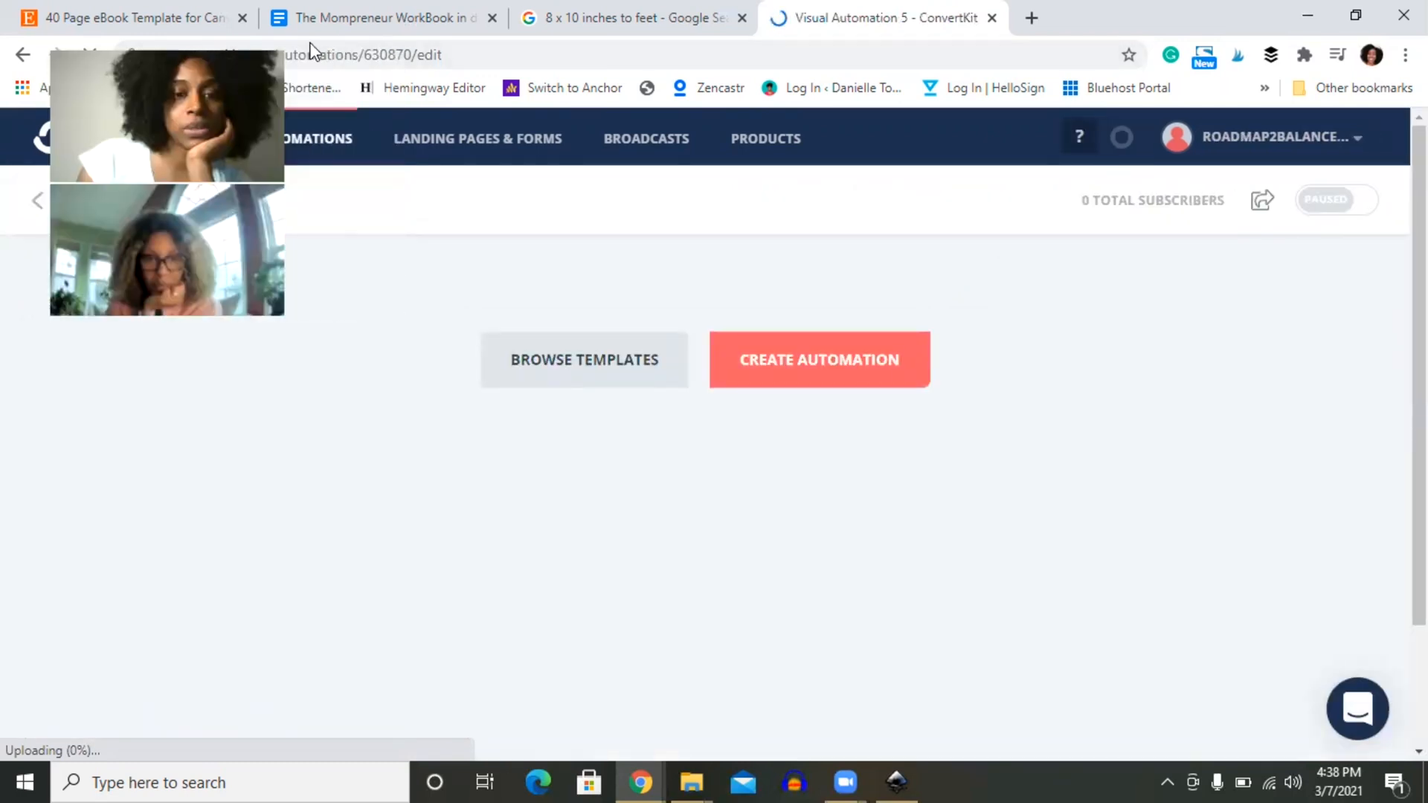
click(869, 375)
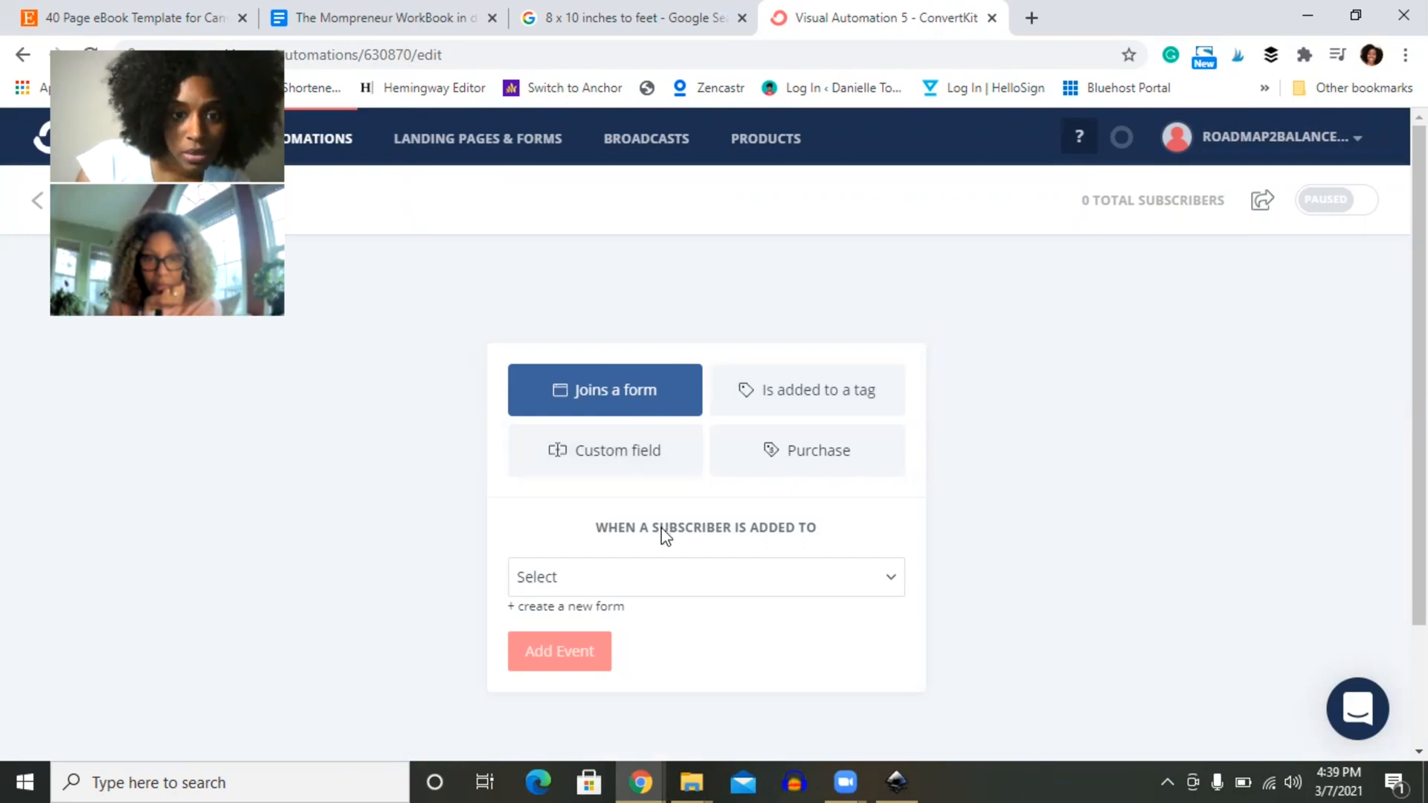
Step: Examine the forms available for the "Joins a form" starting event without choosing one
click(663, 577)
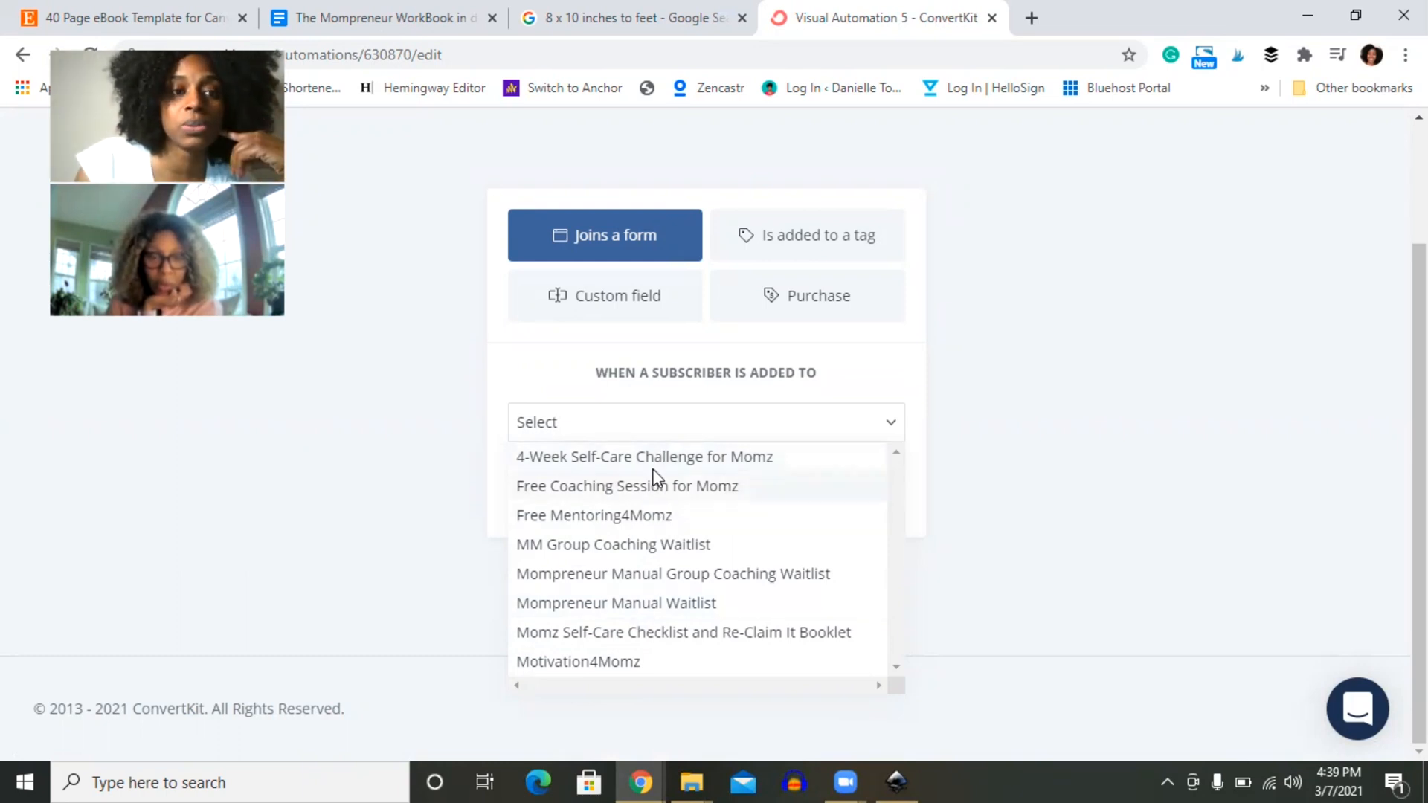
click(950, 404)
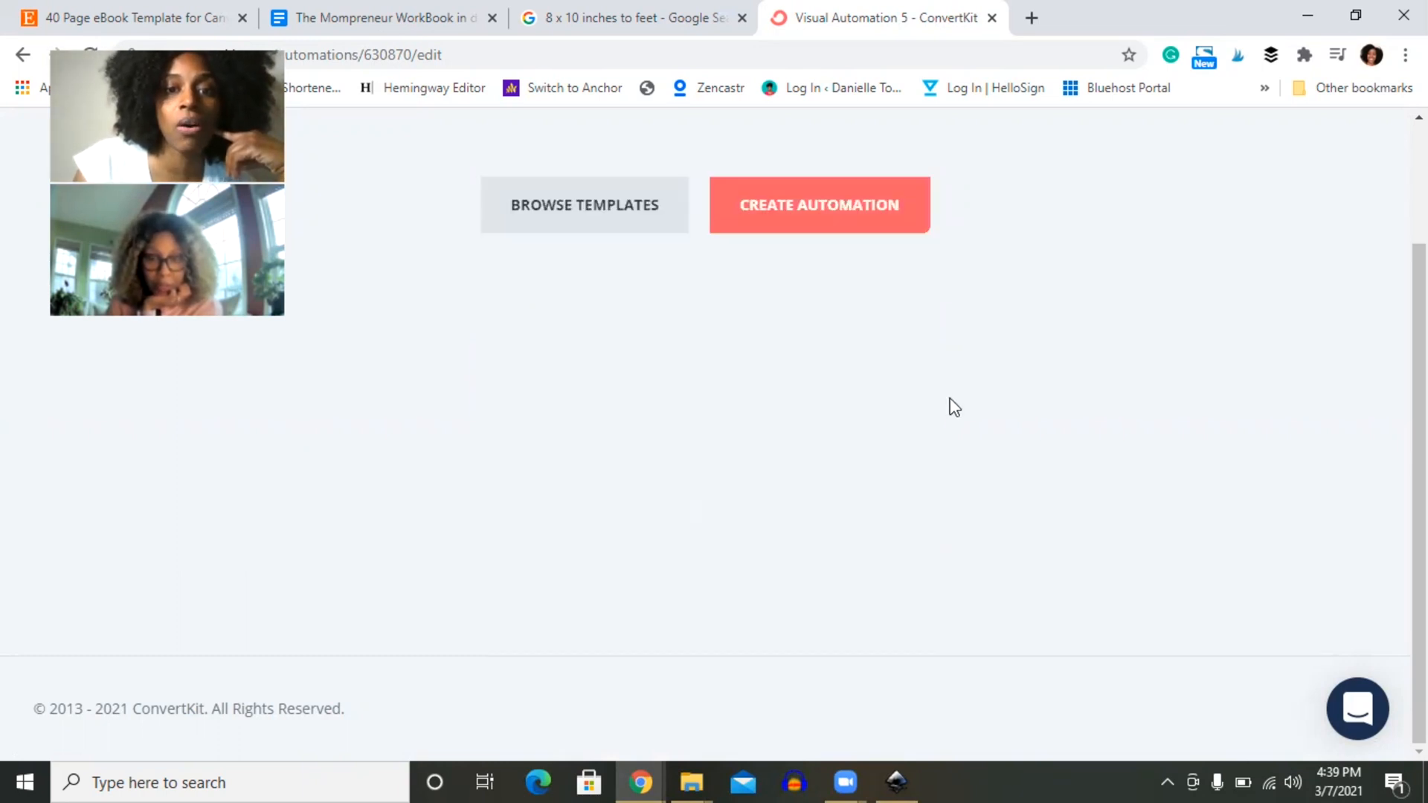
click(812, 199)
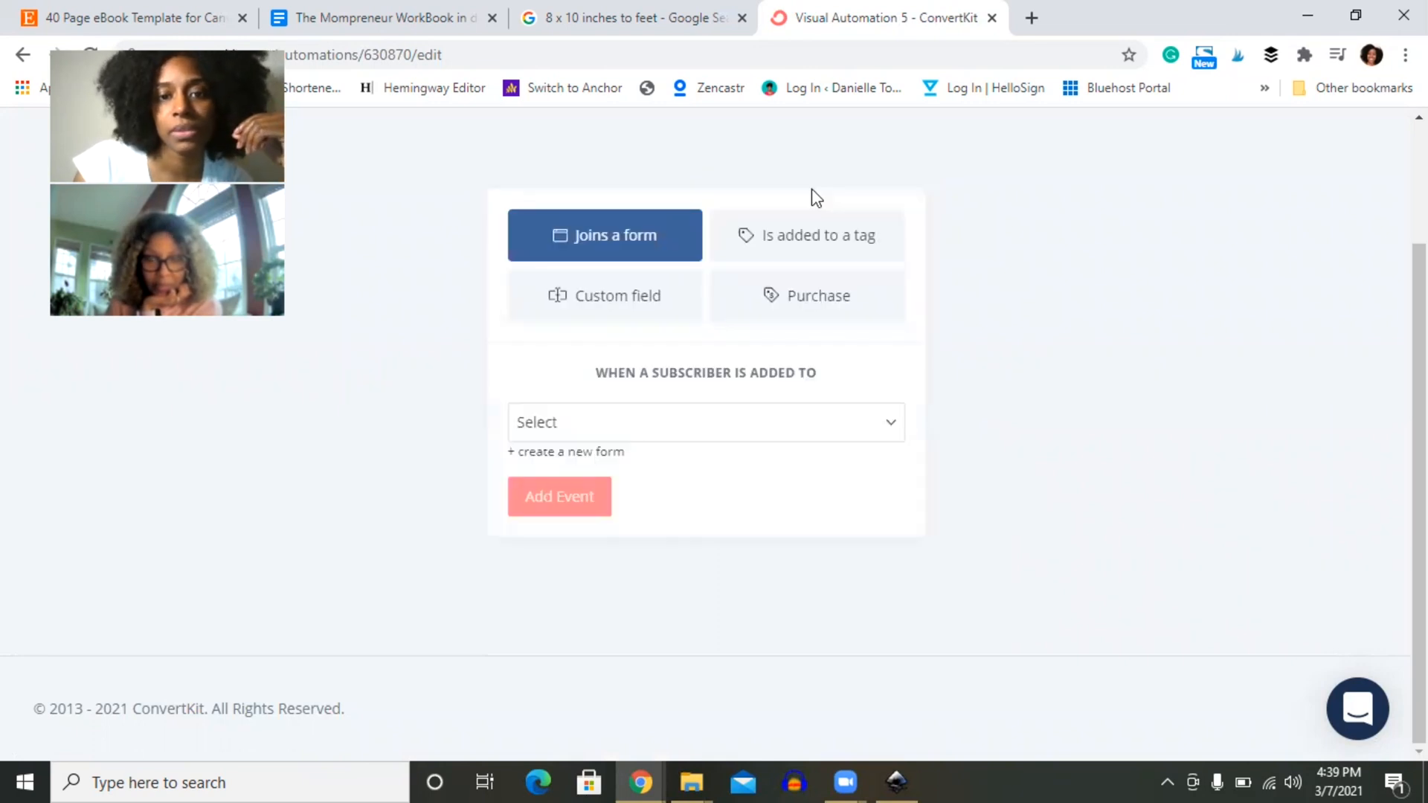
Step: Examine the tags available for the "Is added to a tag" starting event without choosing one
click(784, 243)
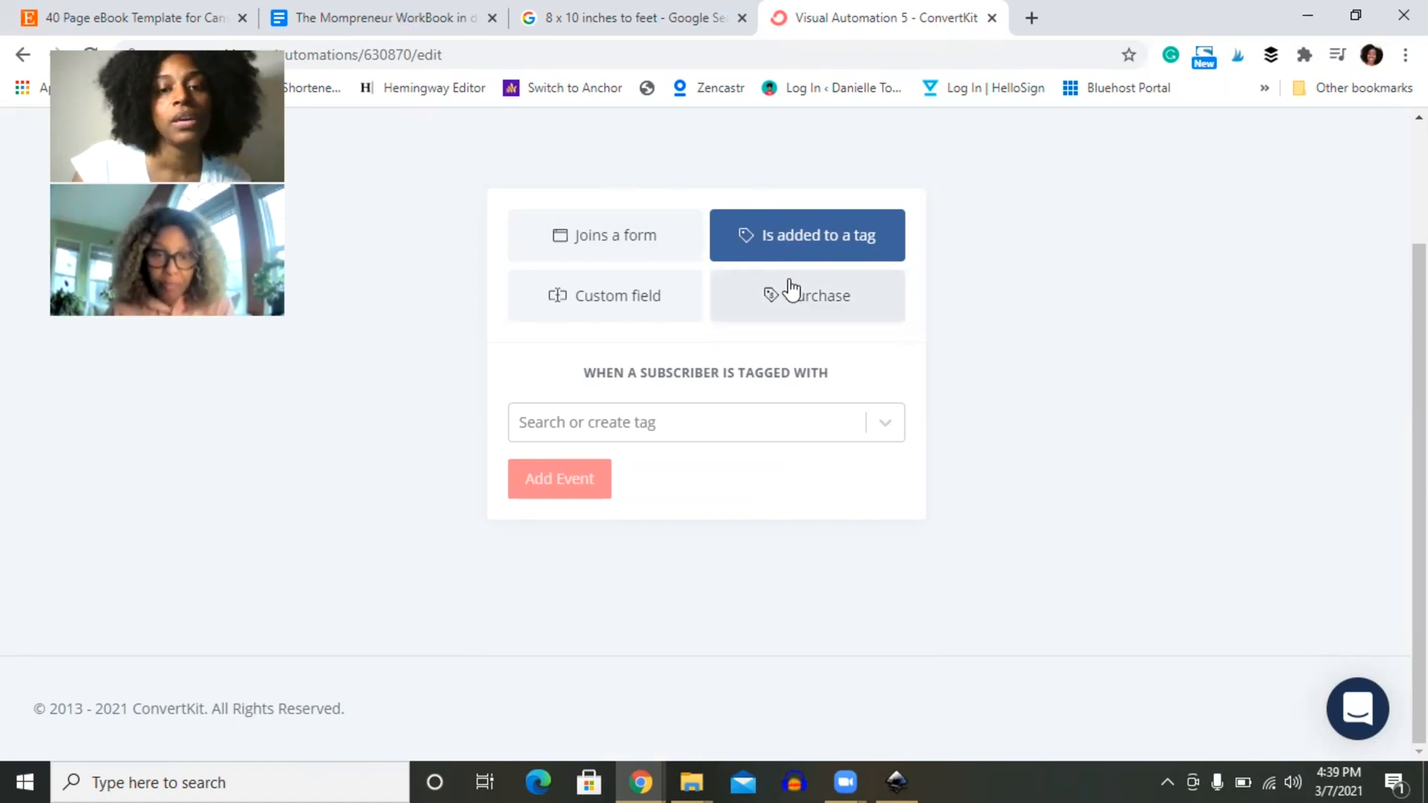
click(728, 423)
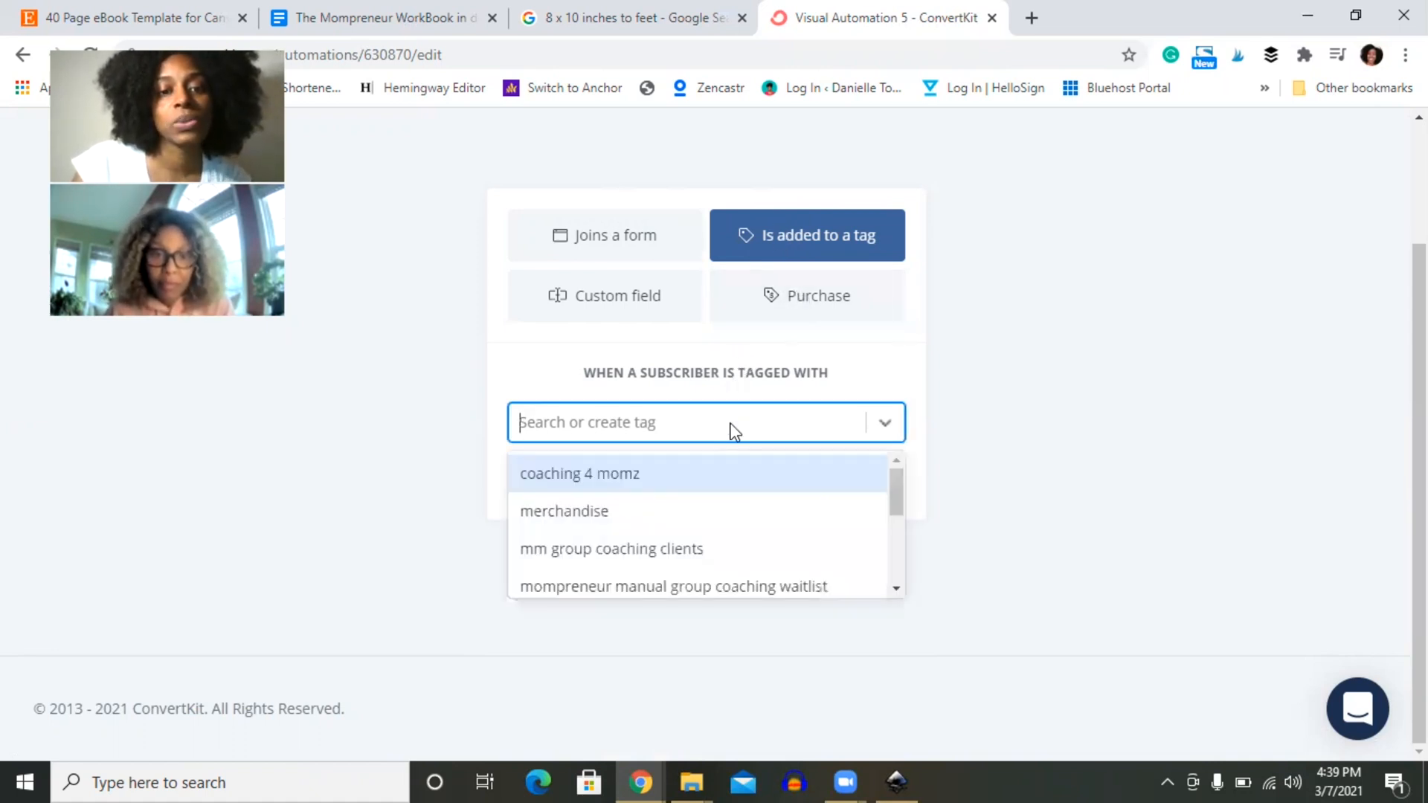
scroll(689, 498, down, 3)
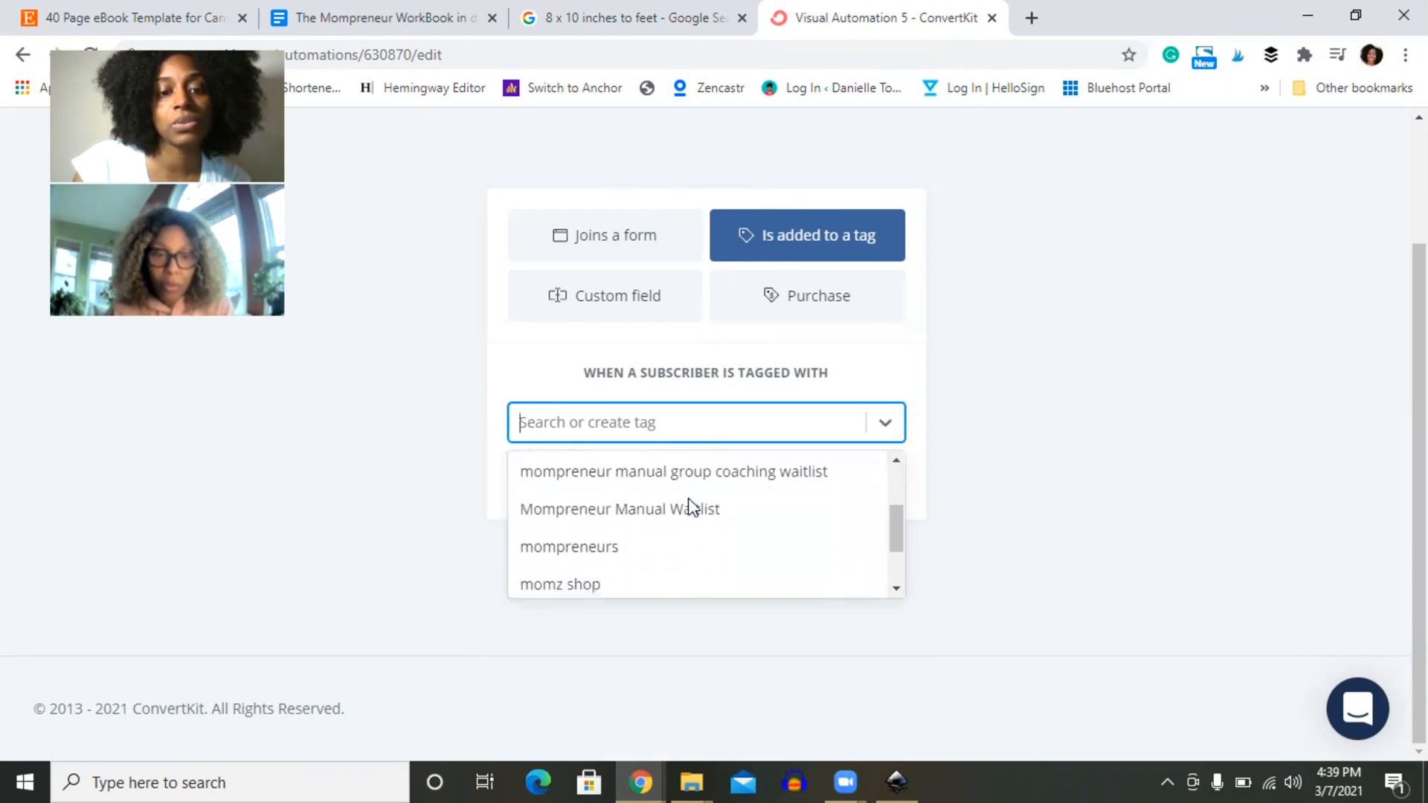
scroll(688, 498, up, 2)
scroll(676, 513, down, 2)
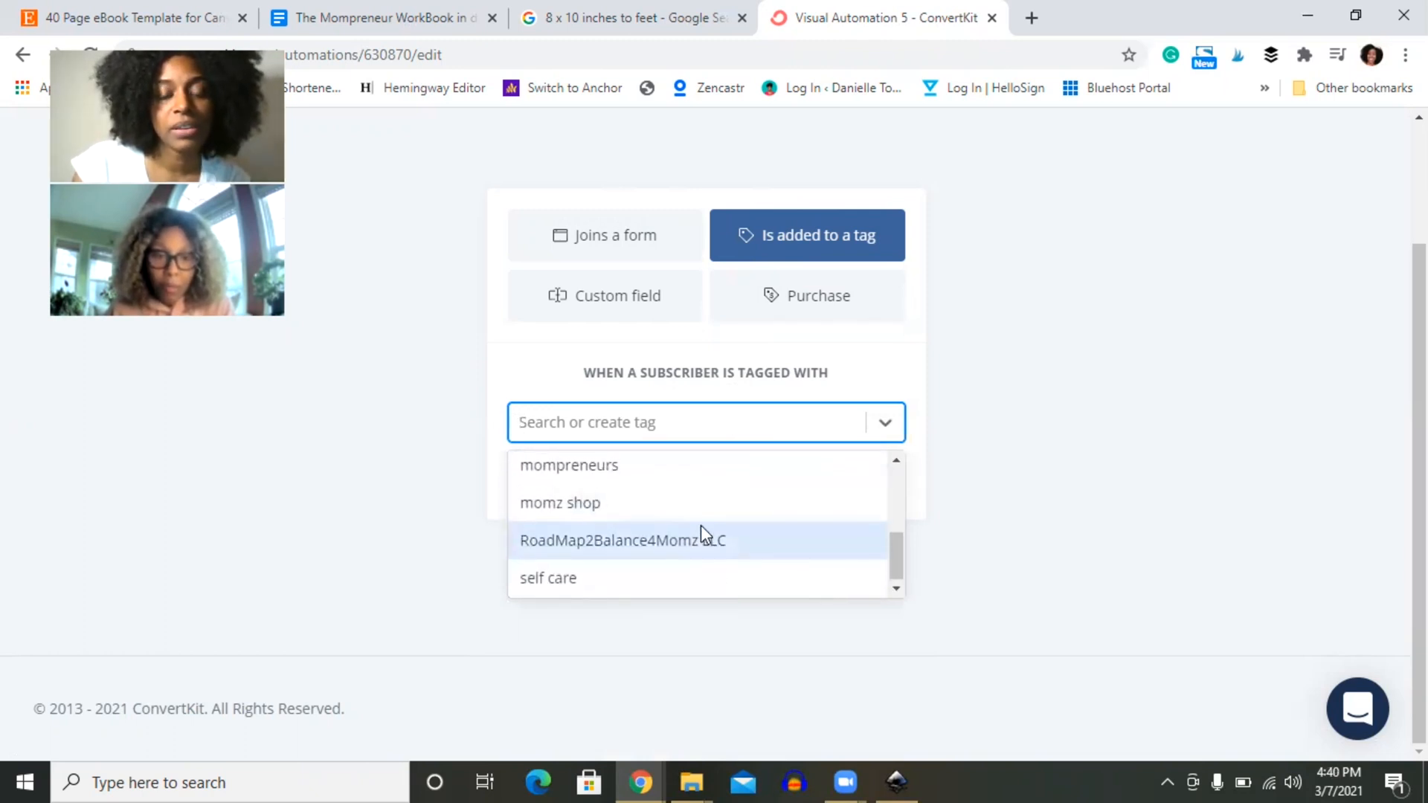
scroll(699, 528, up, 3)
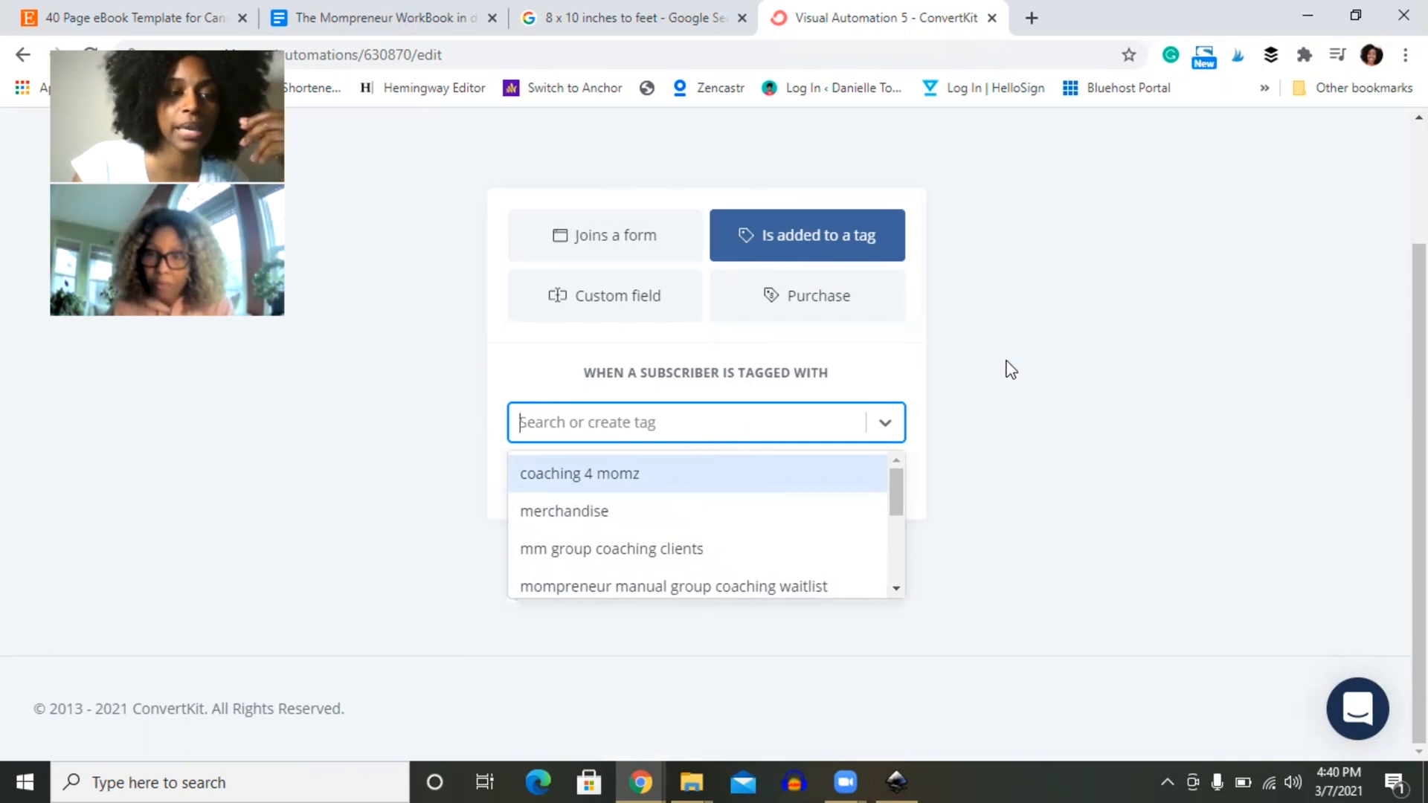
click(803, 415)
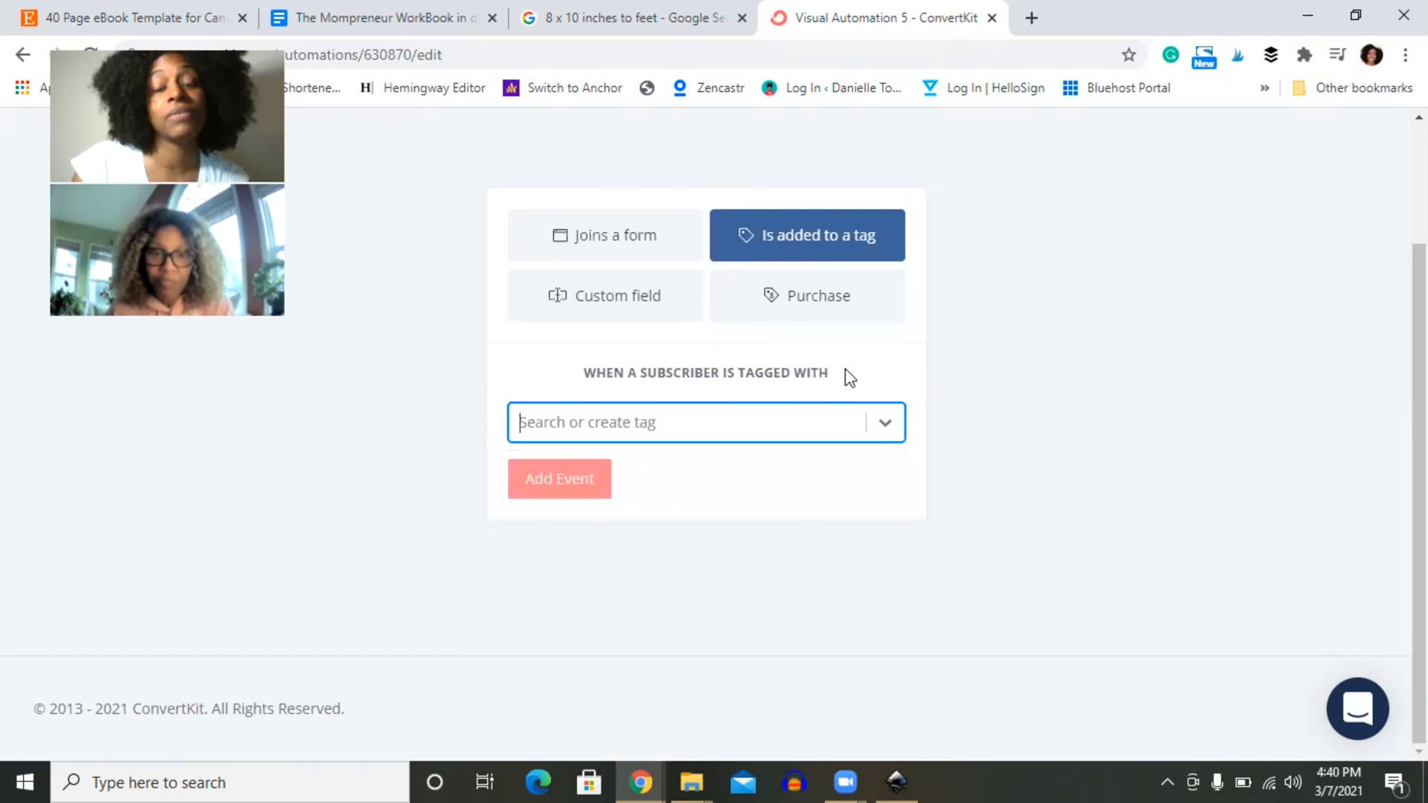
Step: Examine the options of the Purchase and Custom field starting events without adding either
click(817, 303)
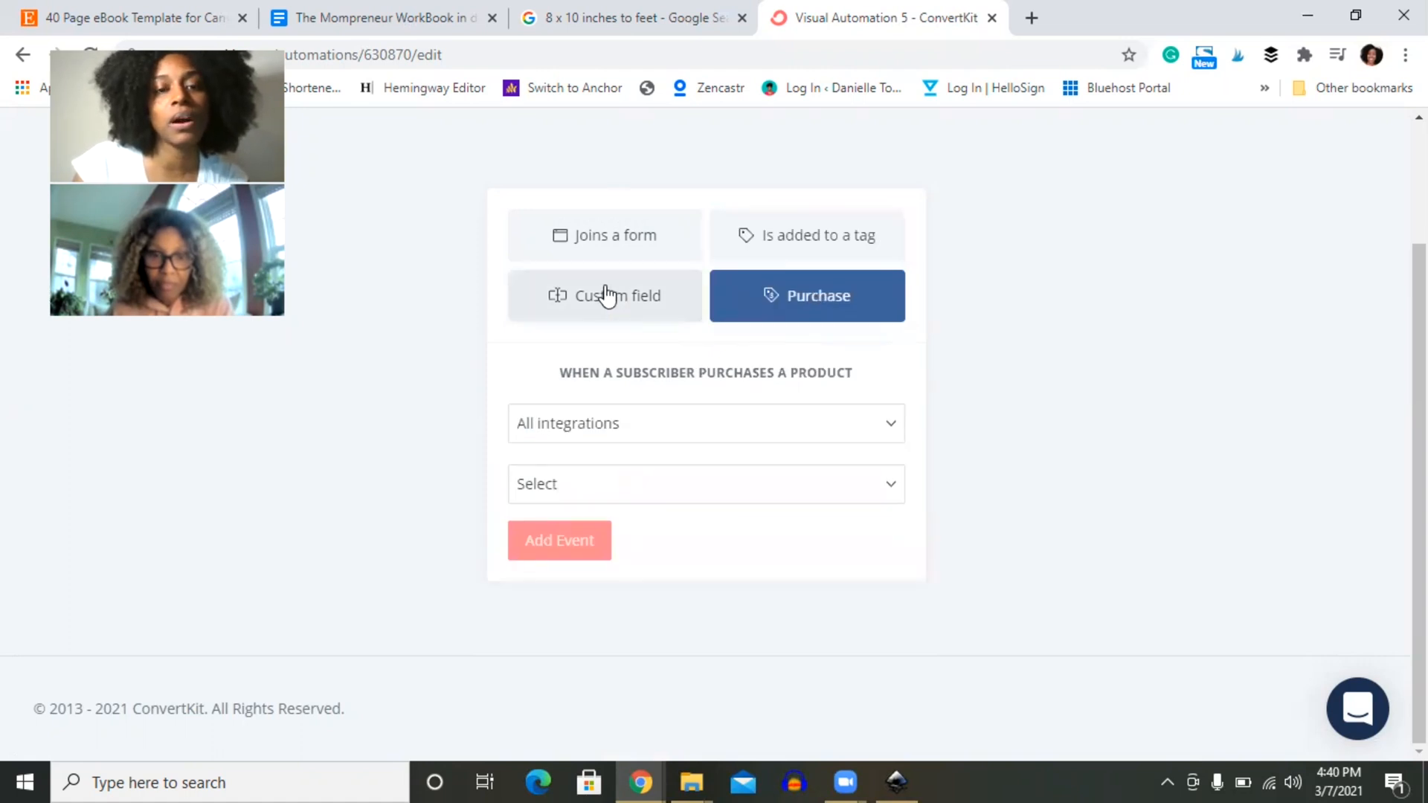
click(609, 296)
click(786, 293)
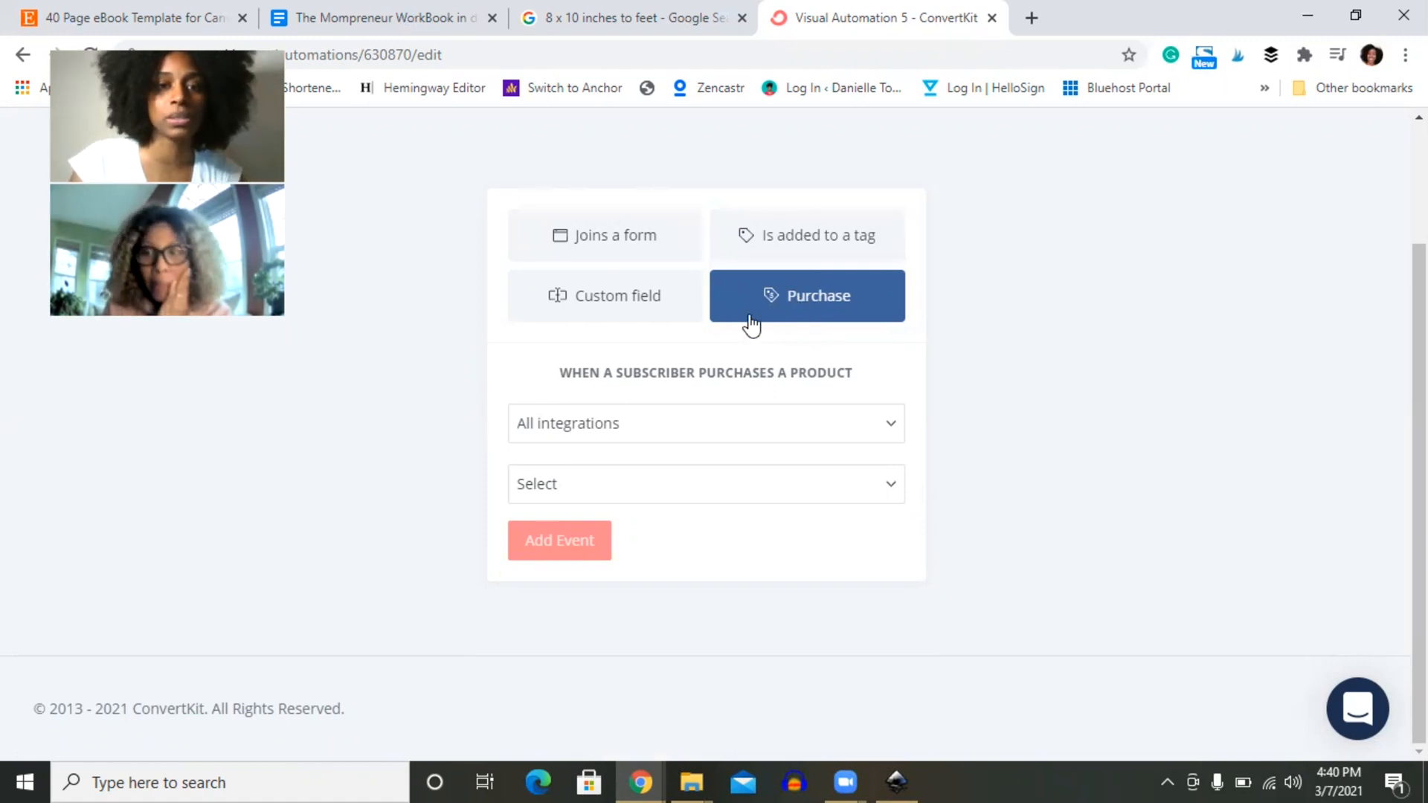
click(631, 308)
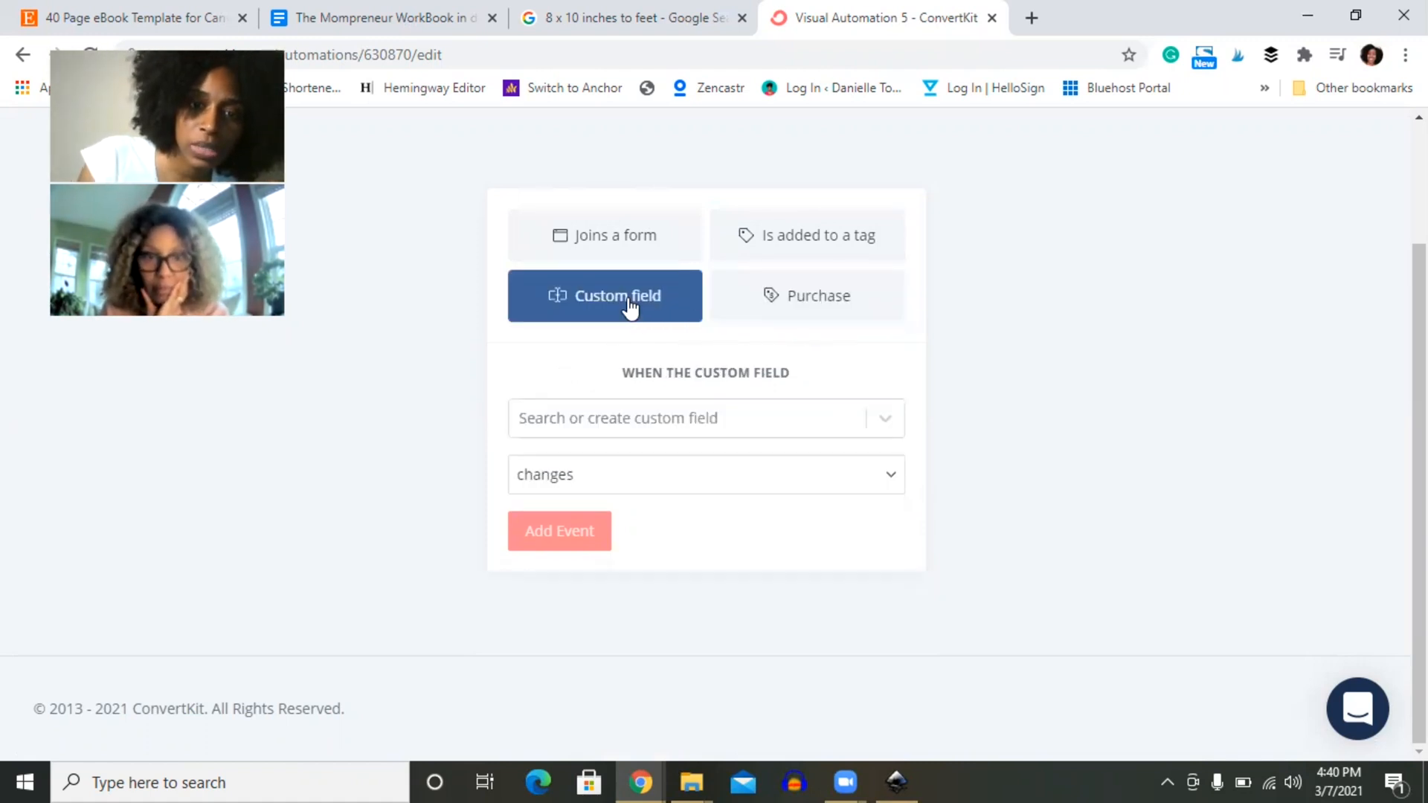
click(654, 422)
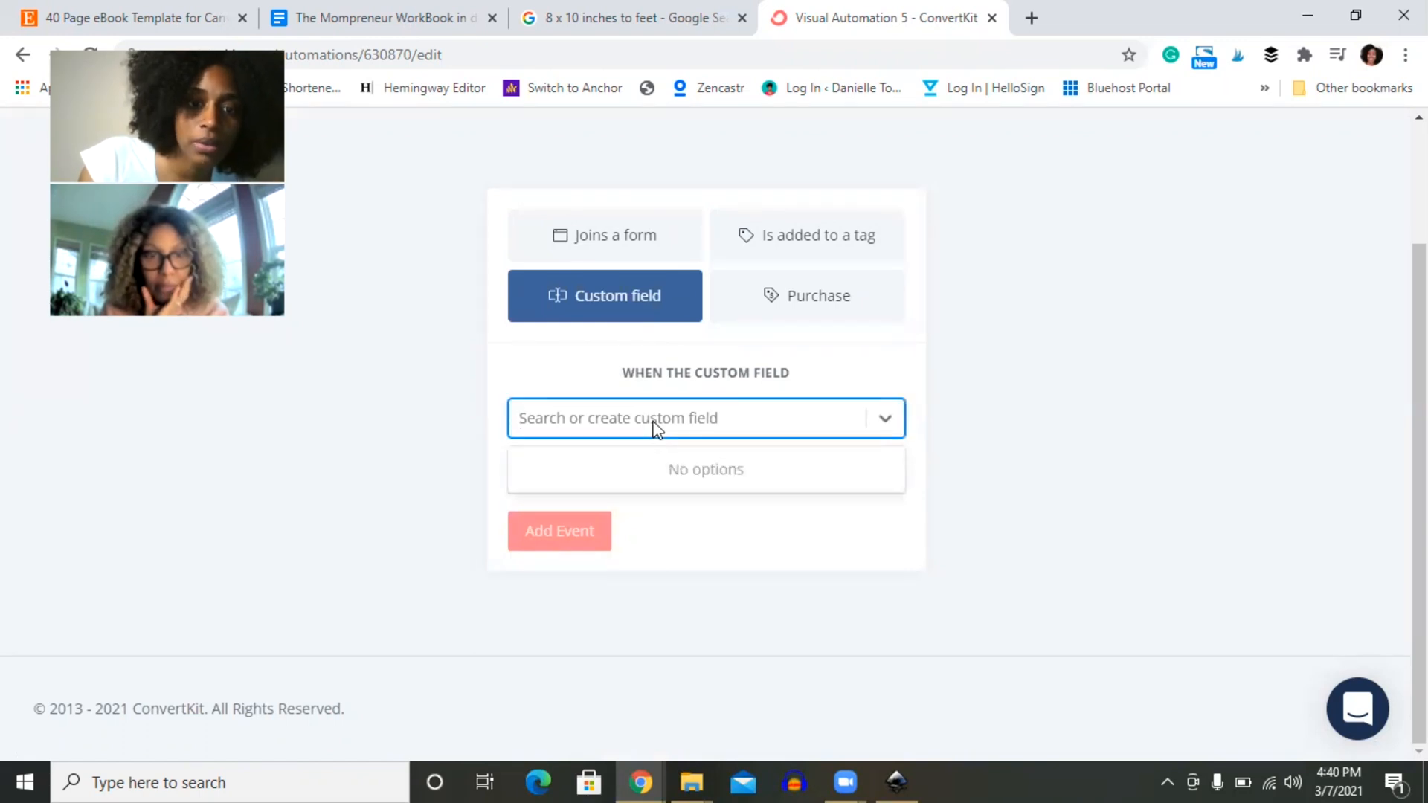
click(653, 422)
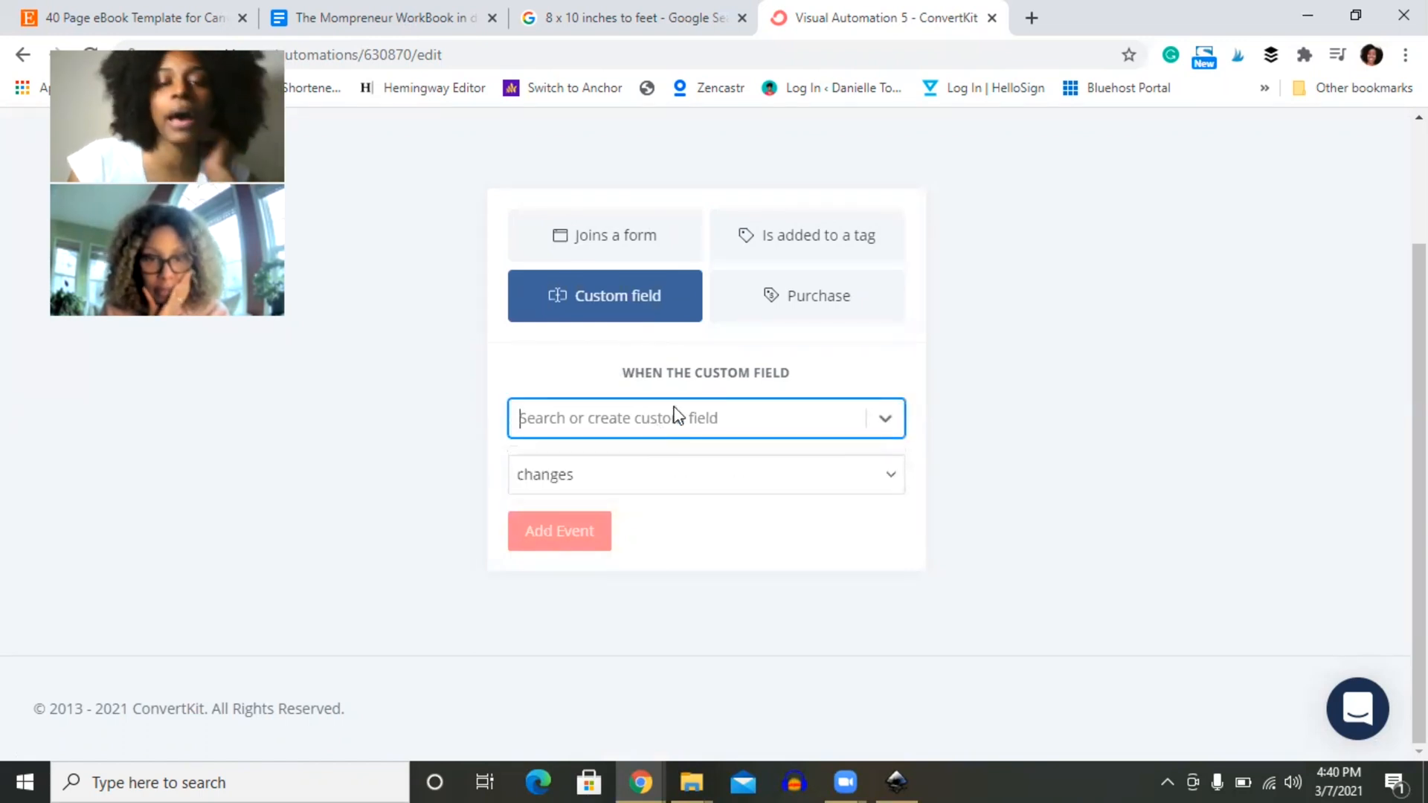
Step: Add a "Joins a form" starting event to the automation for the "4-Week Self-Care Challenge for Momz" form
click(605, 252)
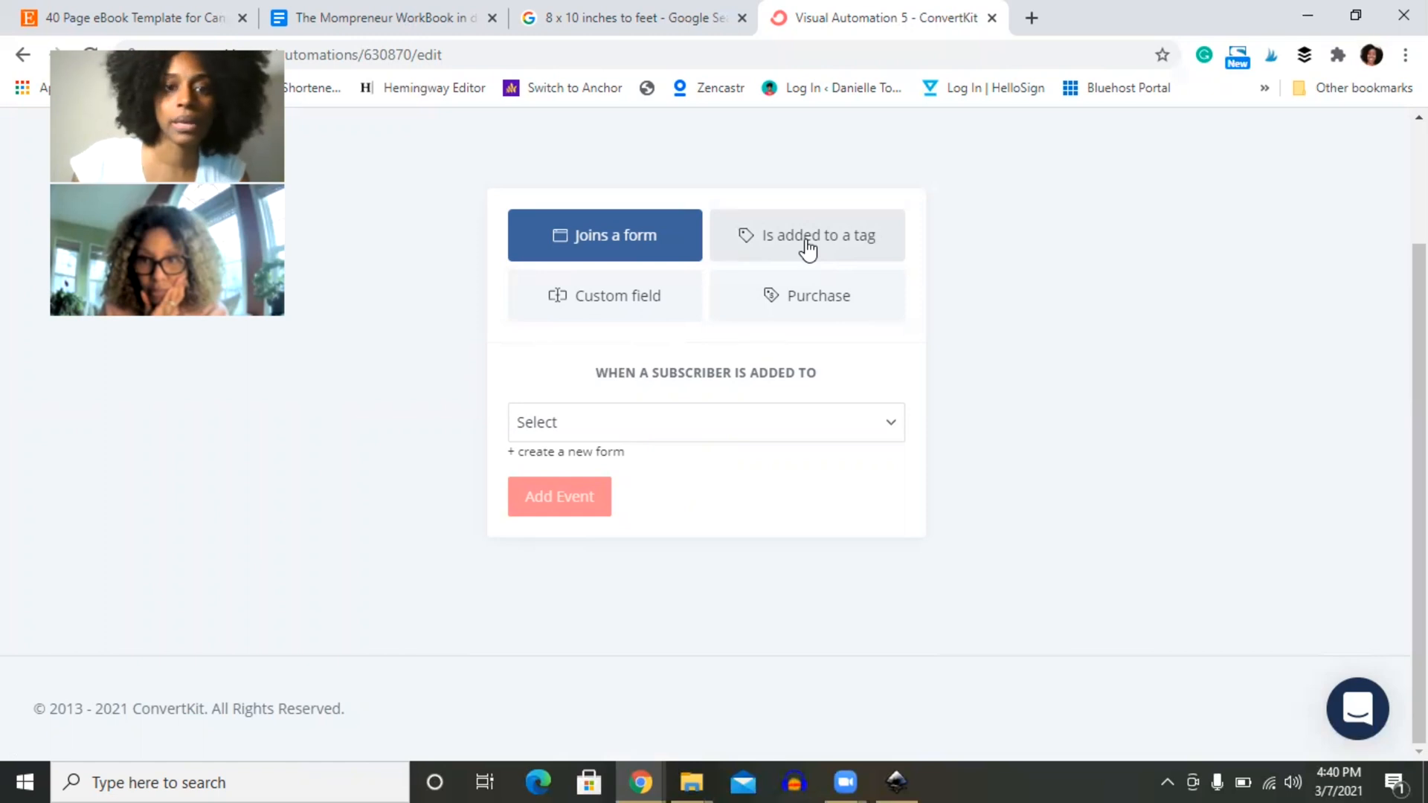
click(630, 421)
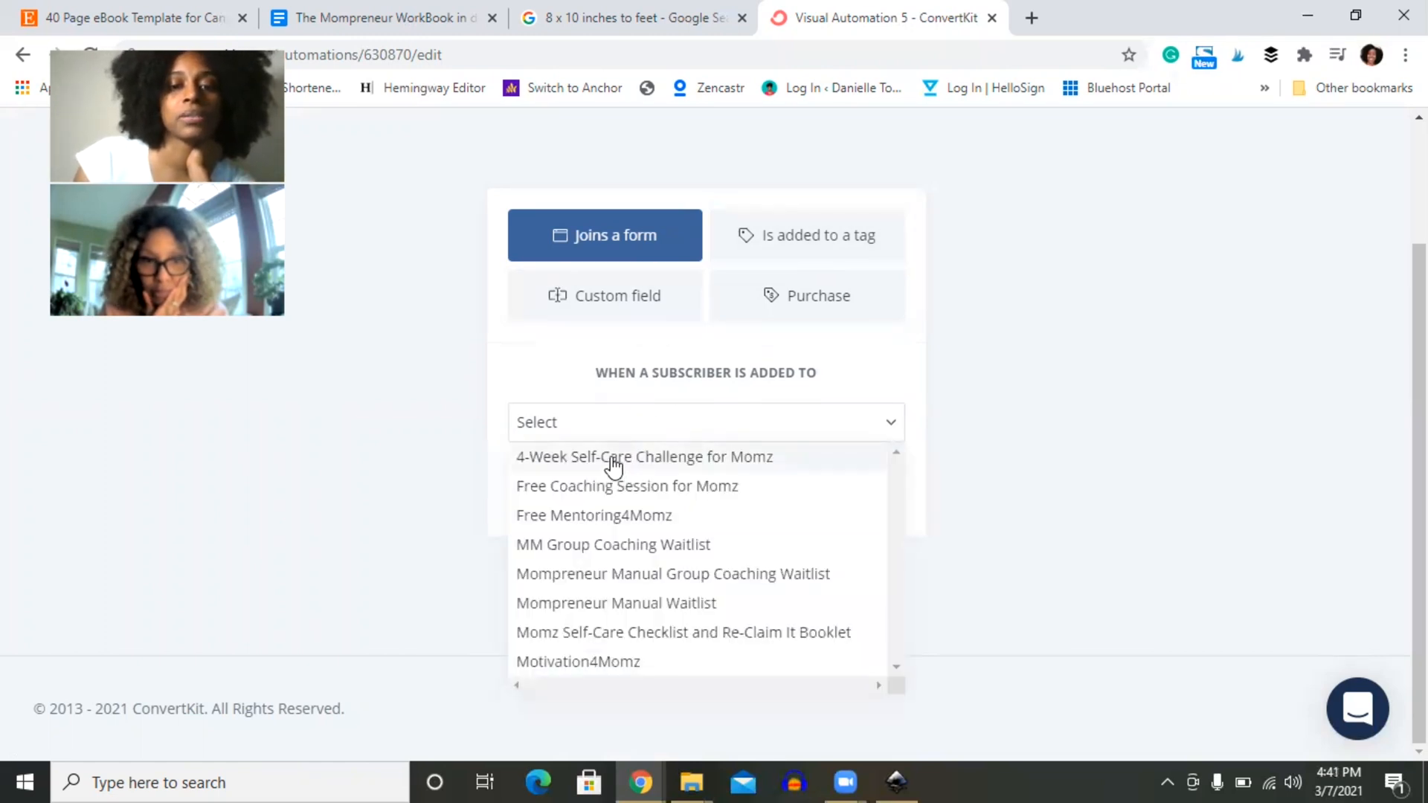
click(613, 456)
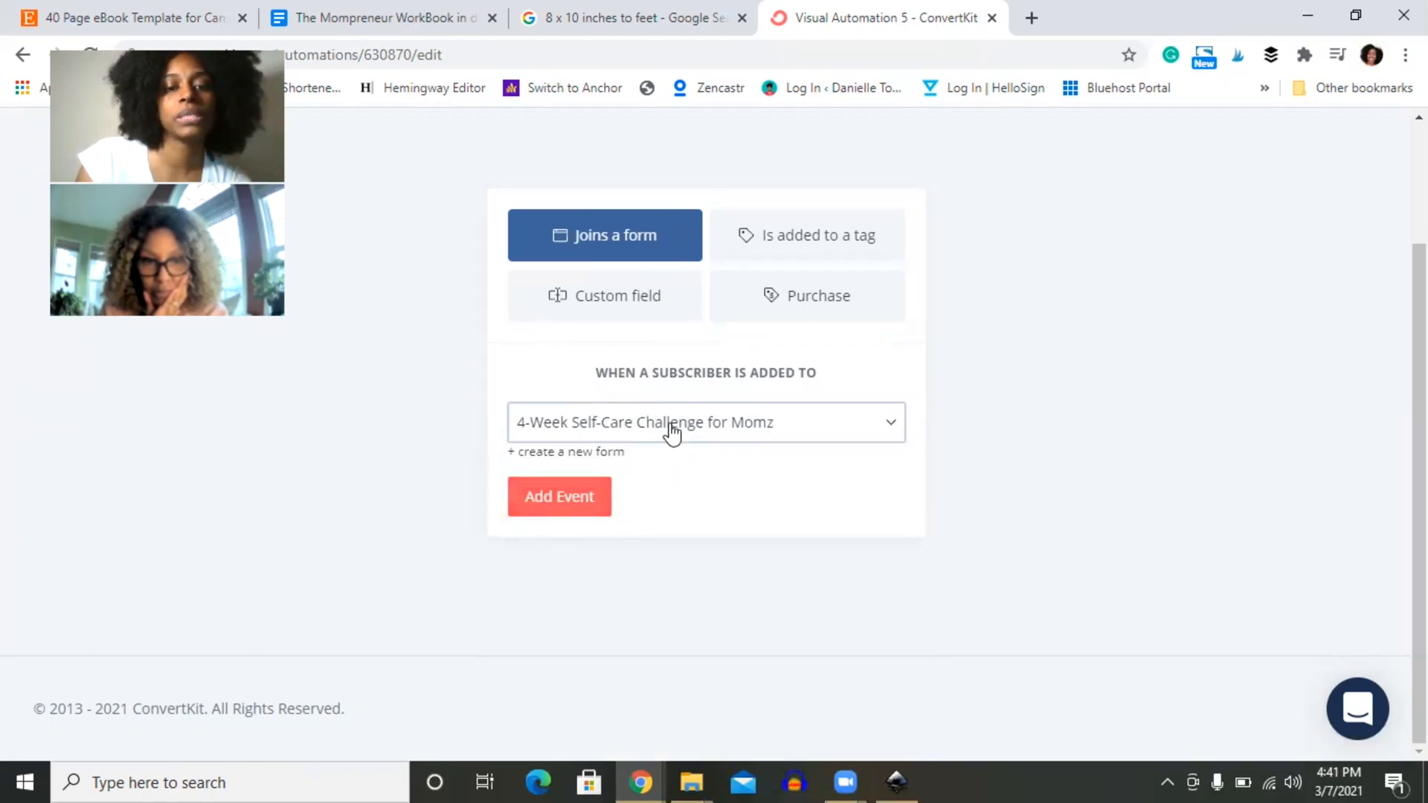
click(568, 511)
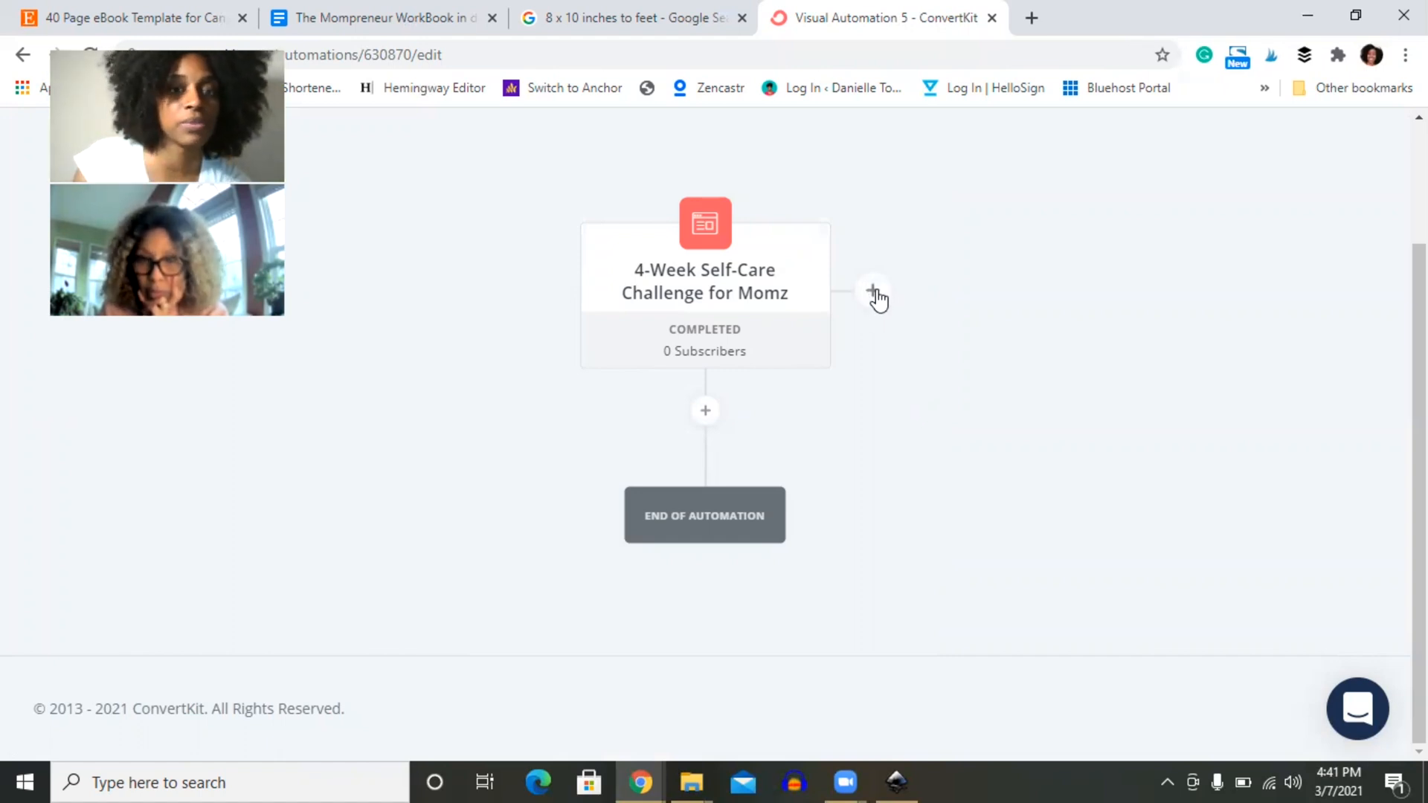
Step: Examine the action types and the email sequences that can follow the form event, without adding an action
click(706, 411)
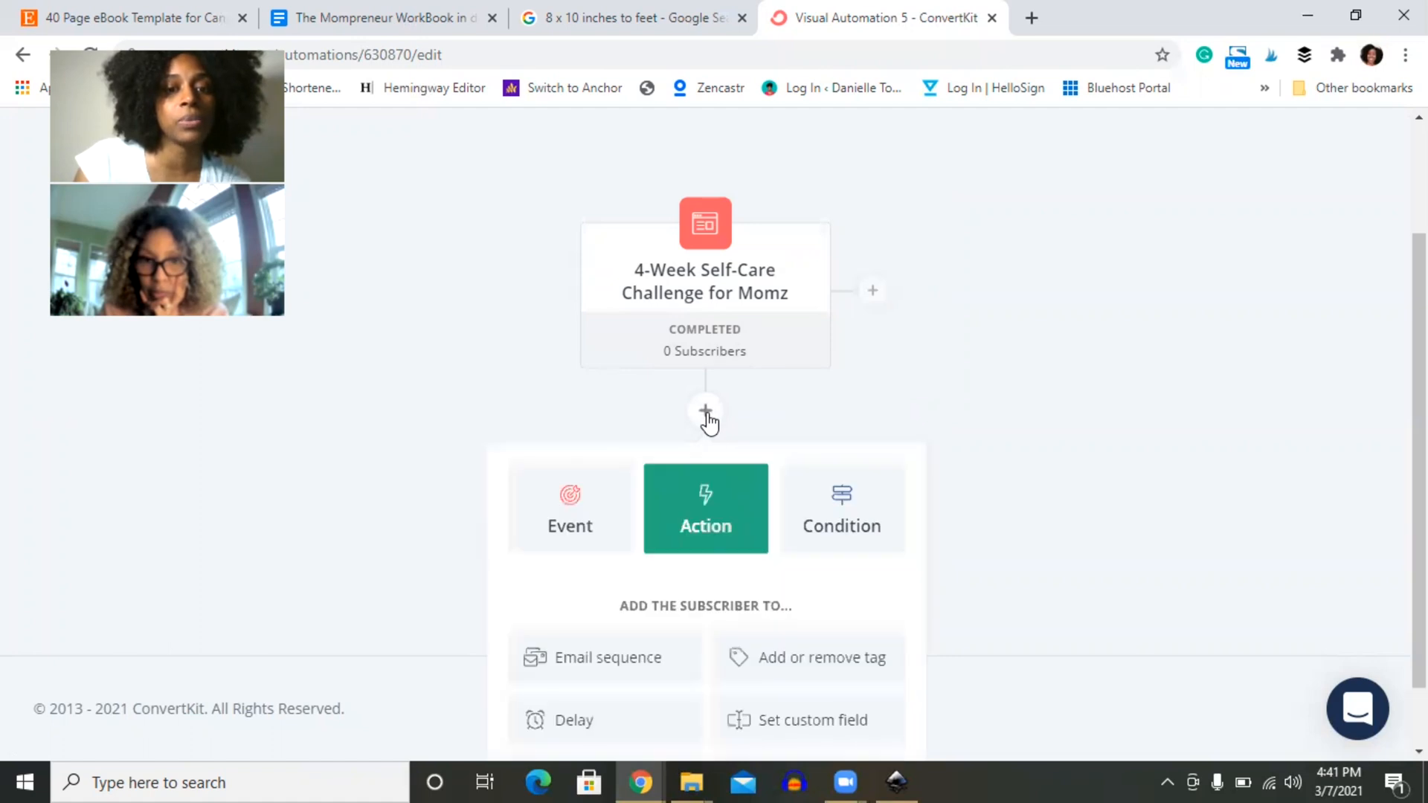
scroll(973, 440, down, 1)
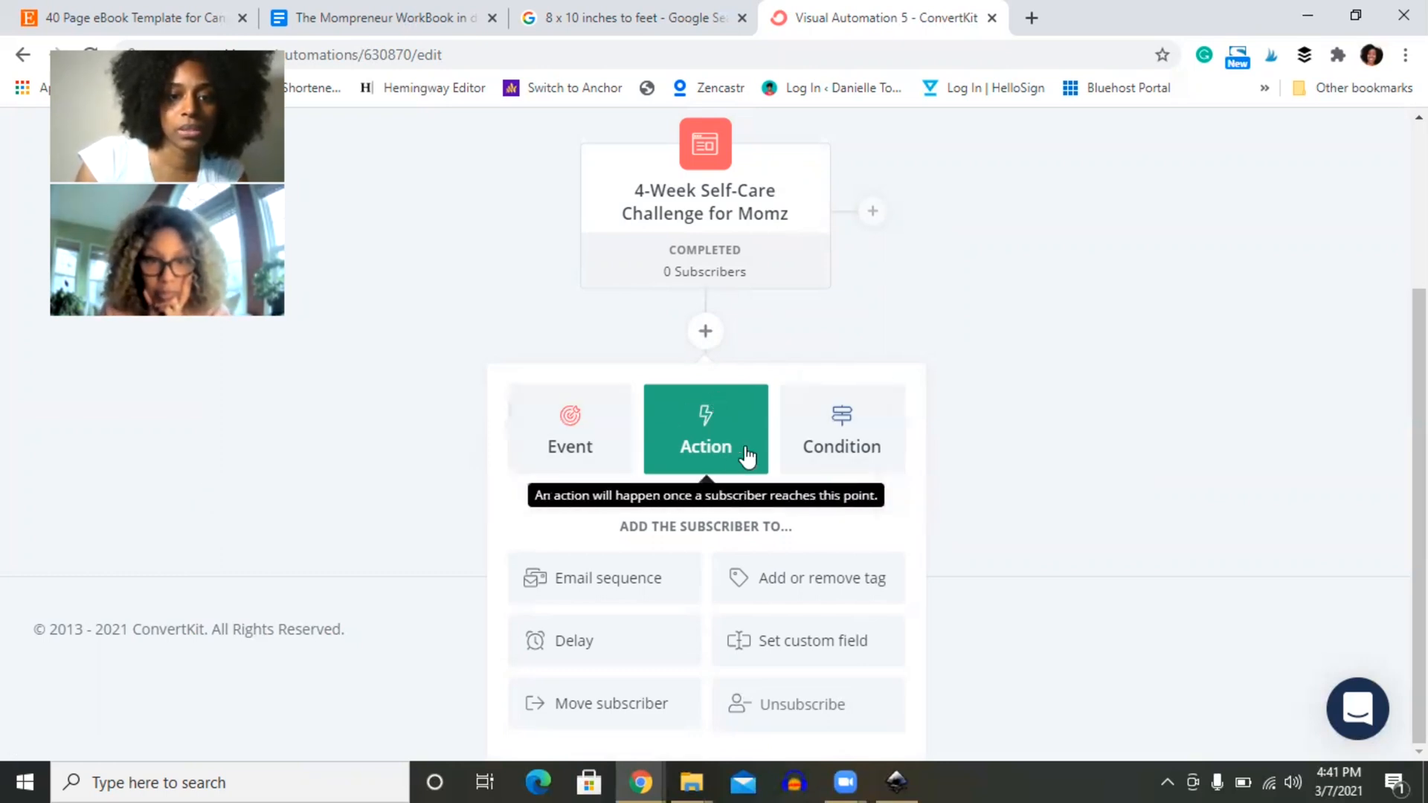
click(605, 578)
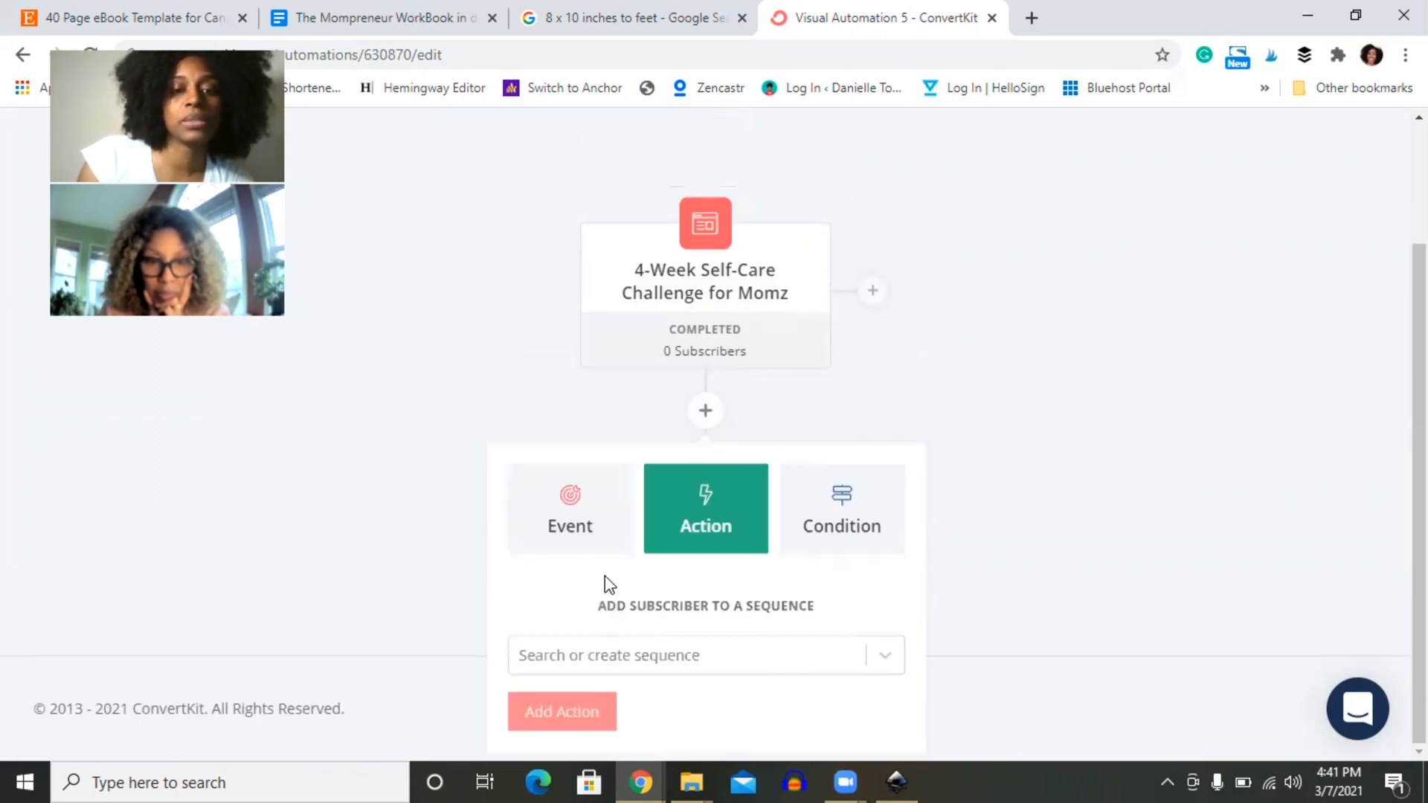
click(718, 654)
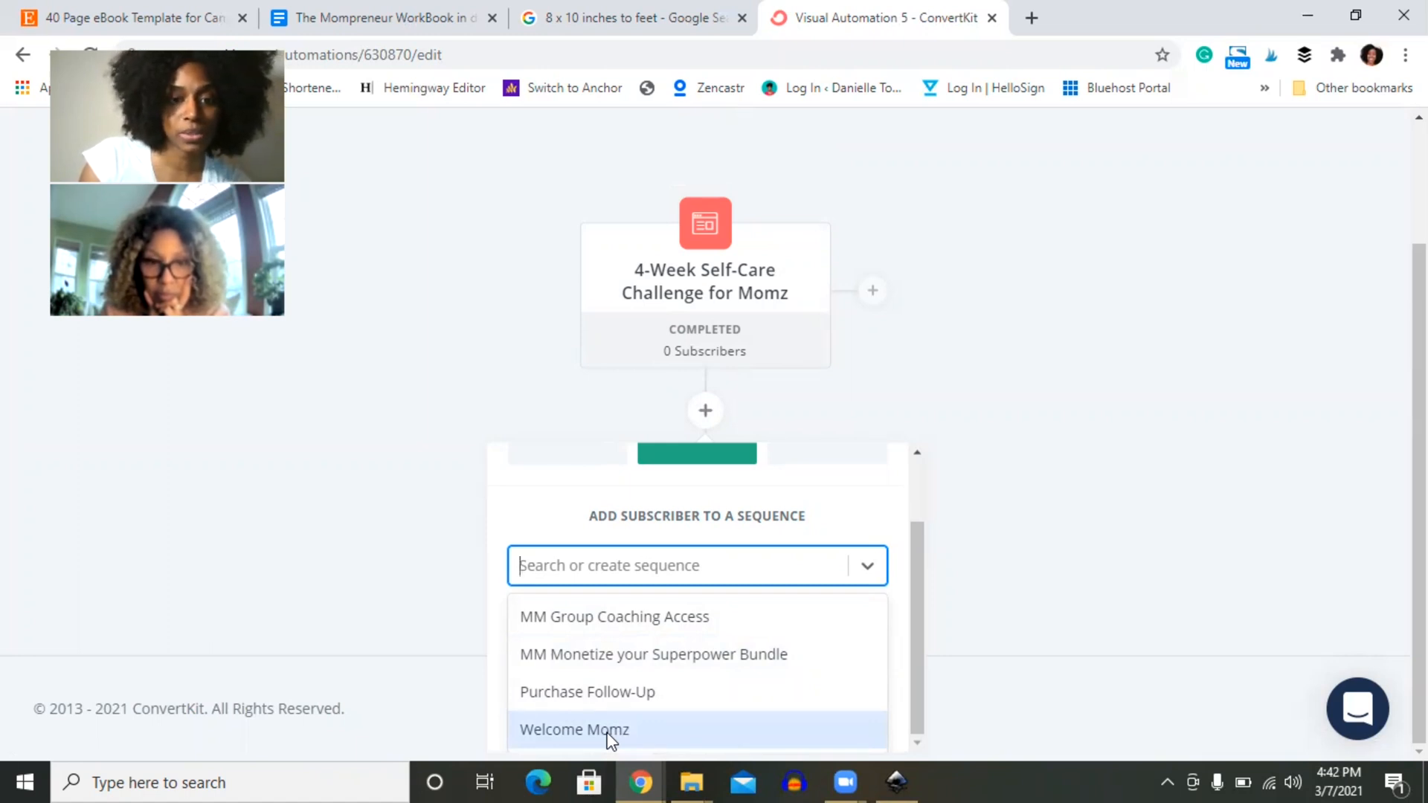
click(455, 501)
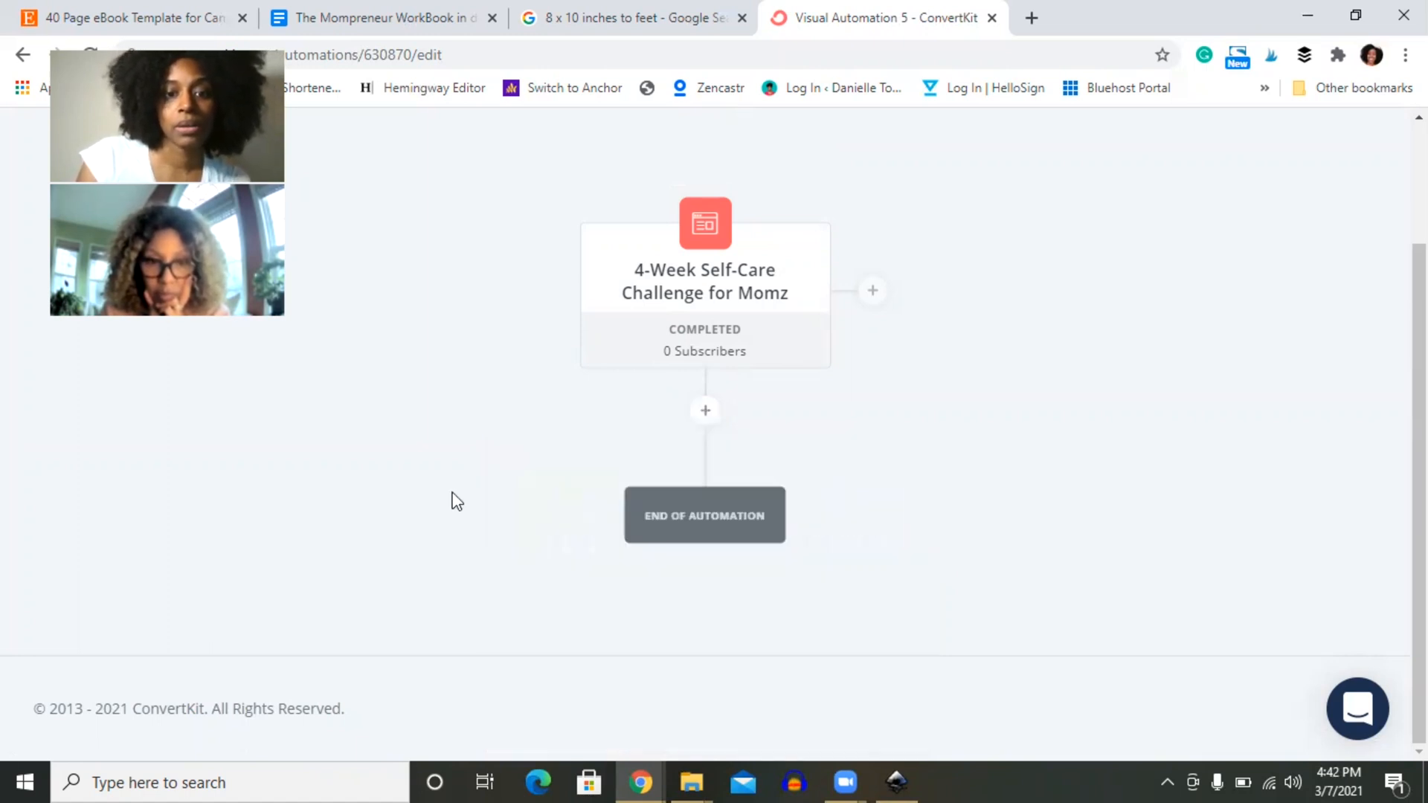
Step: Examine the event types that can follow the form event and the date picker of the Date occurs event, without adding one
click(704, 413)
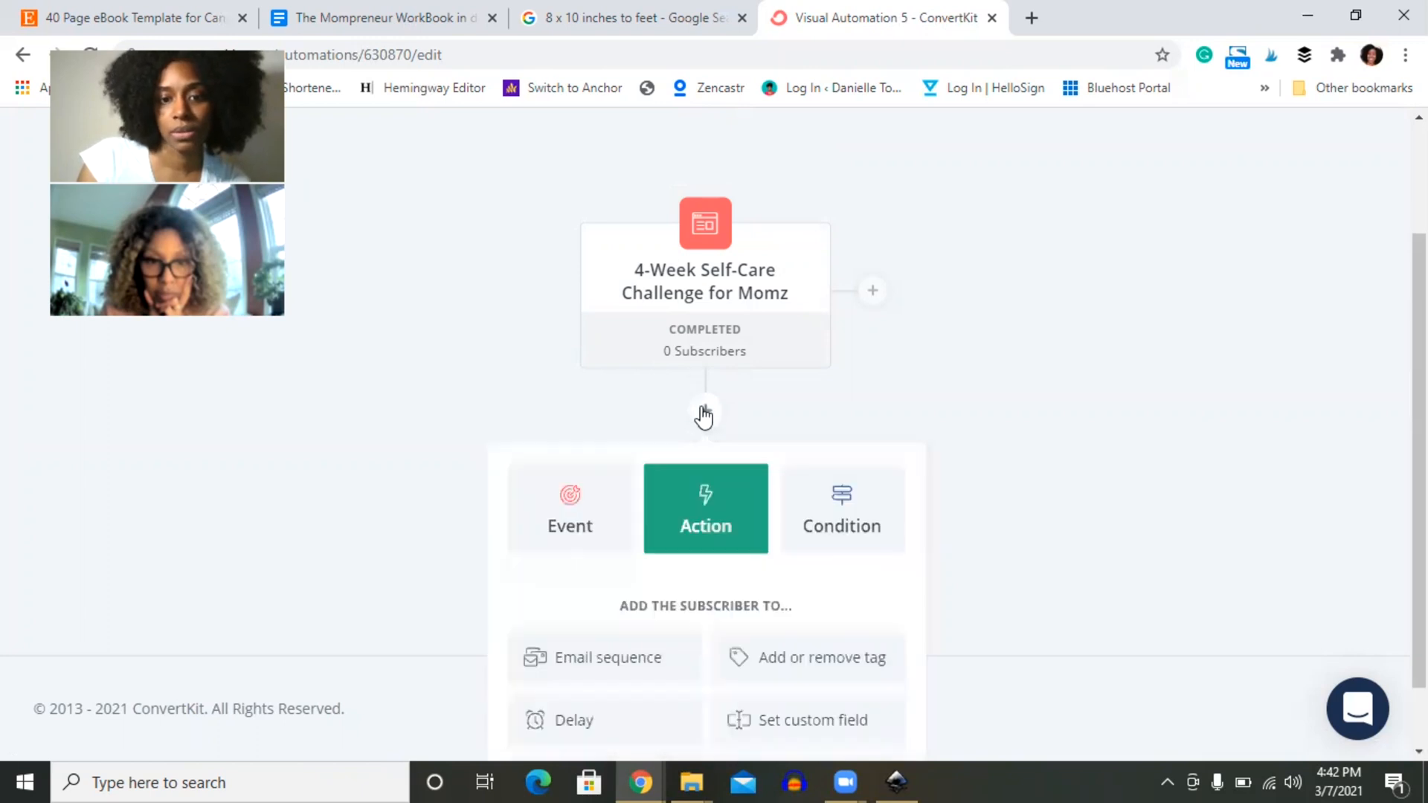
click(574, 513)
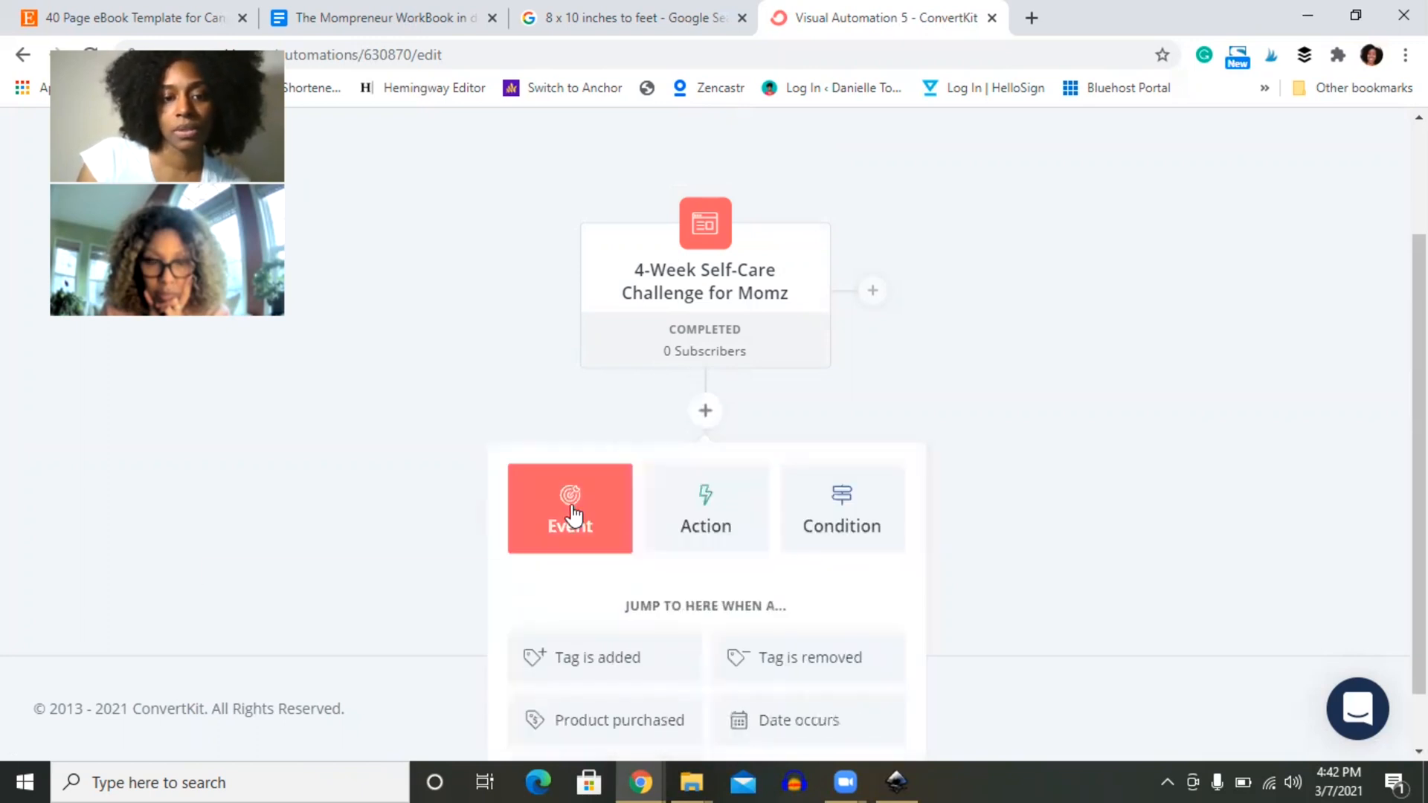
scroll(413, 636, down, 1)
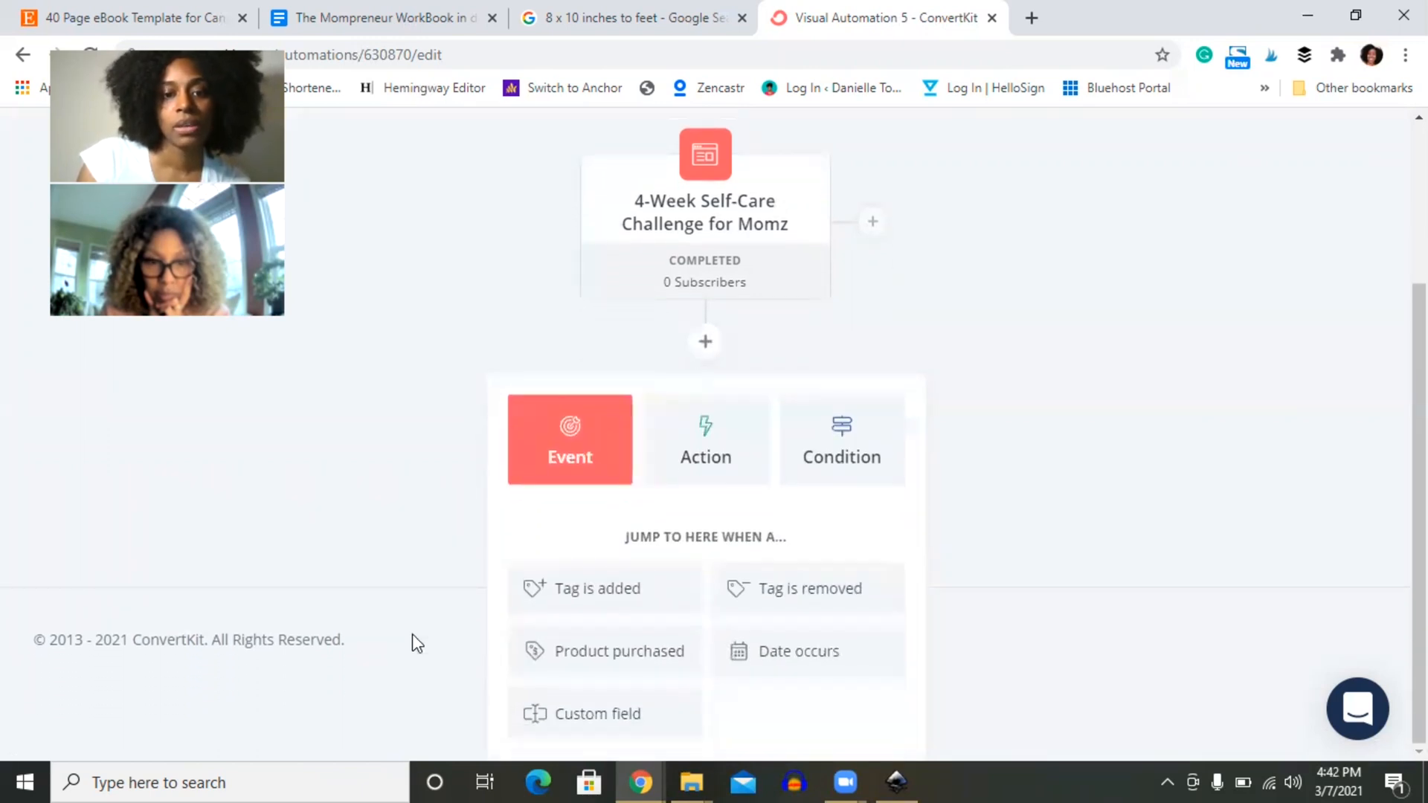
mouse_move(688, 213)
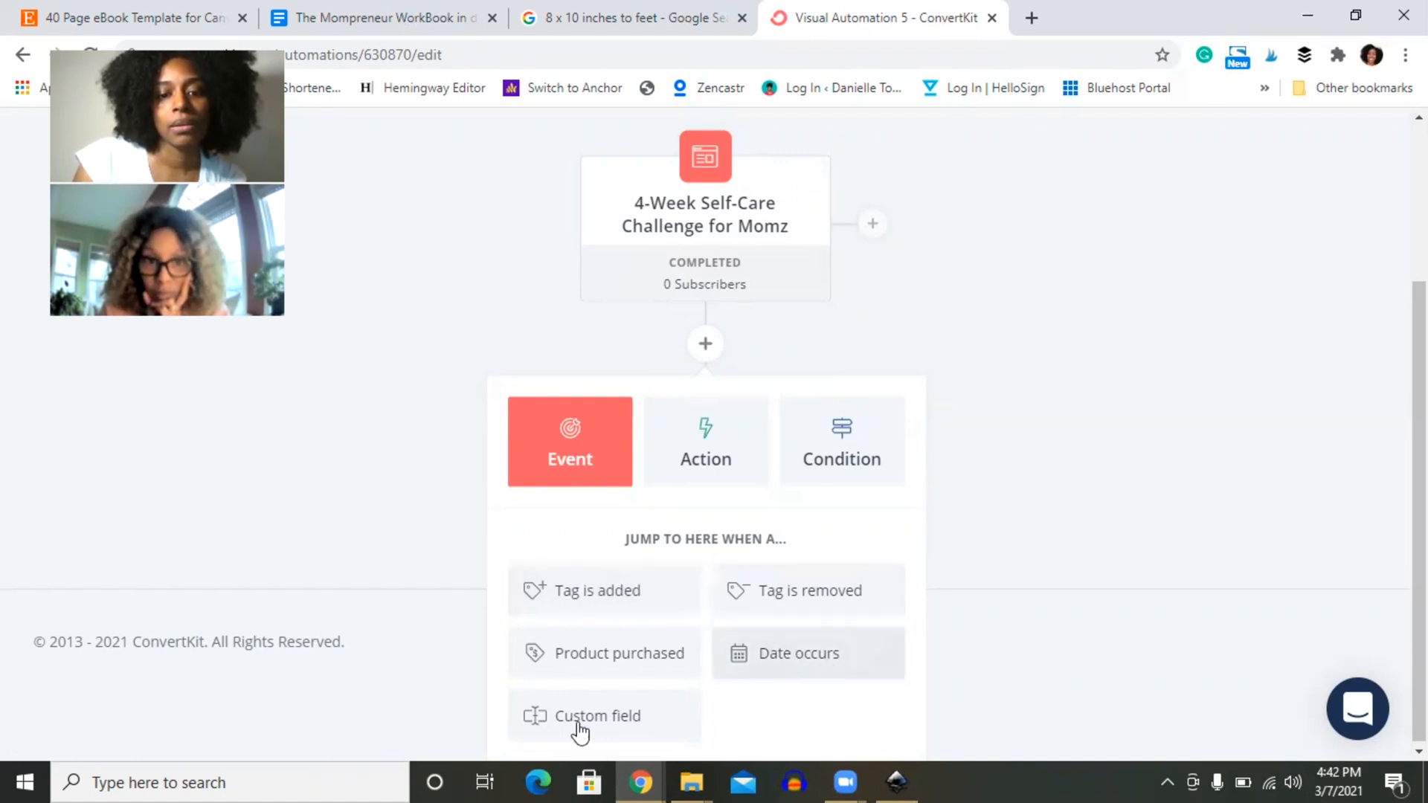
click(763, 670)
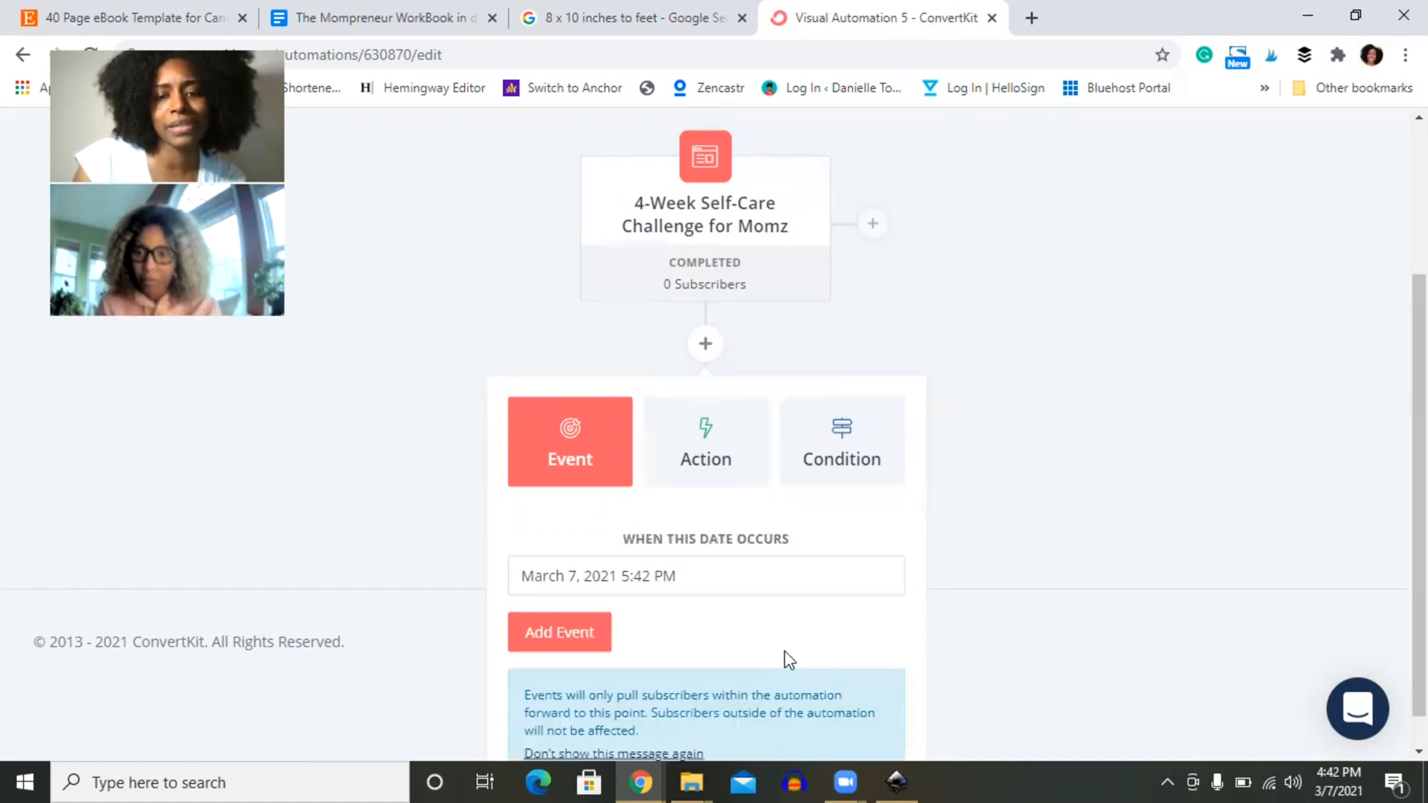
scroll(879, 515, down, 1)
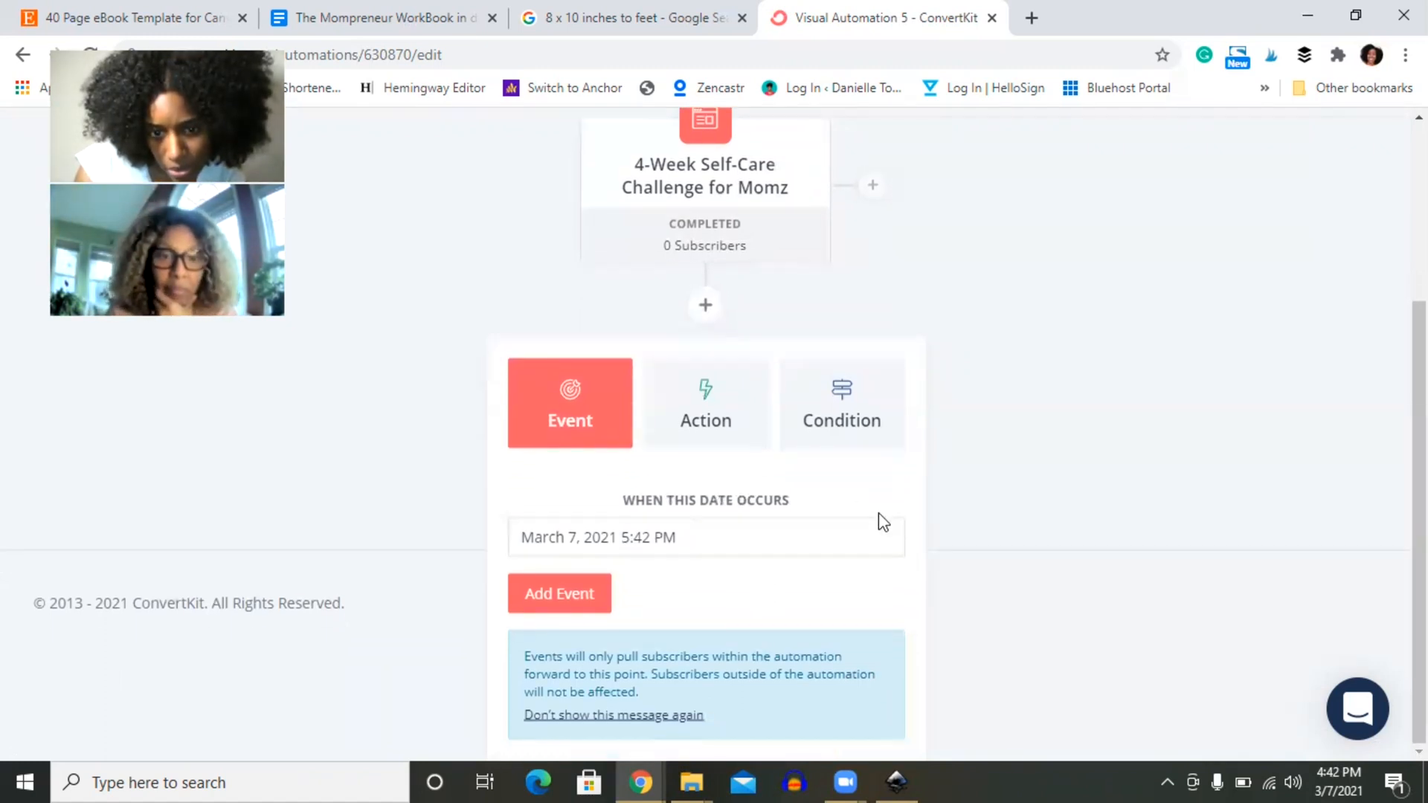
click(622, 536)
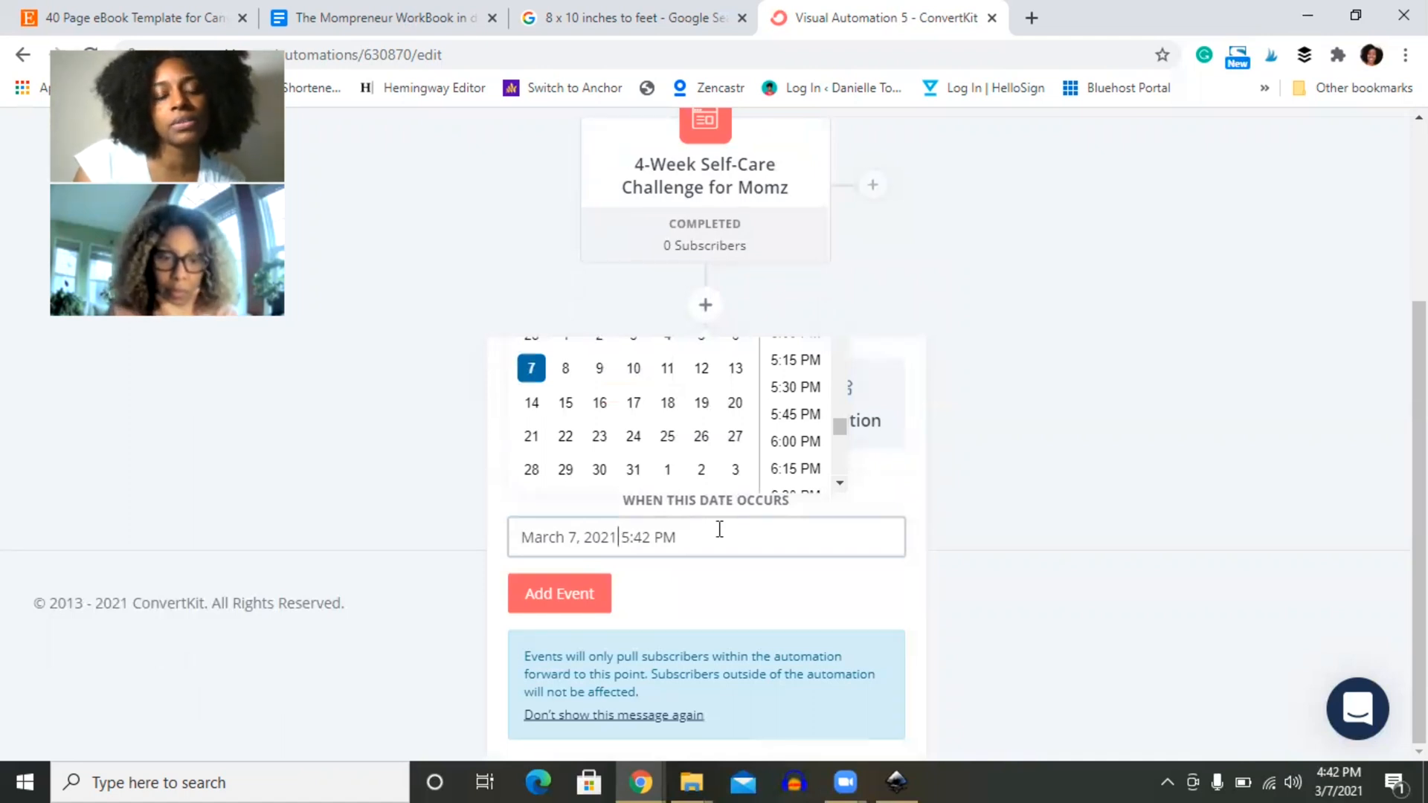
click(405, 491)
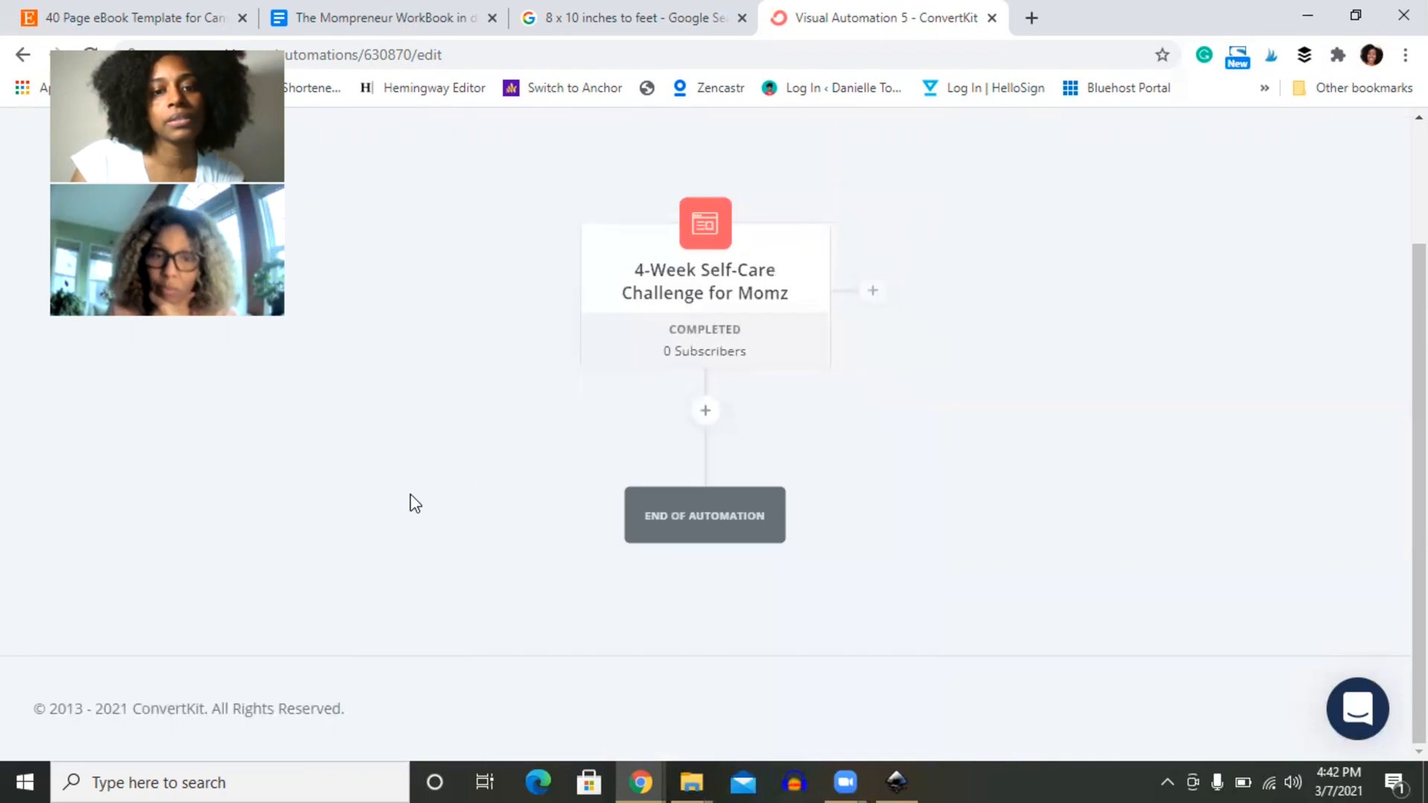
Step: Examine the condition types that can follow the form event, including the Advanced filter options, without adding a condition
click(704, 414)
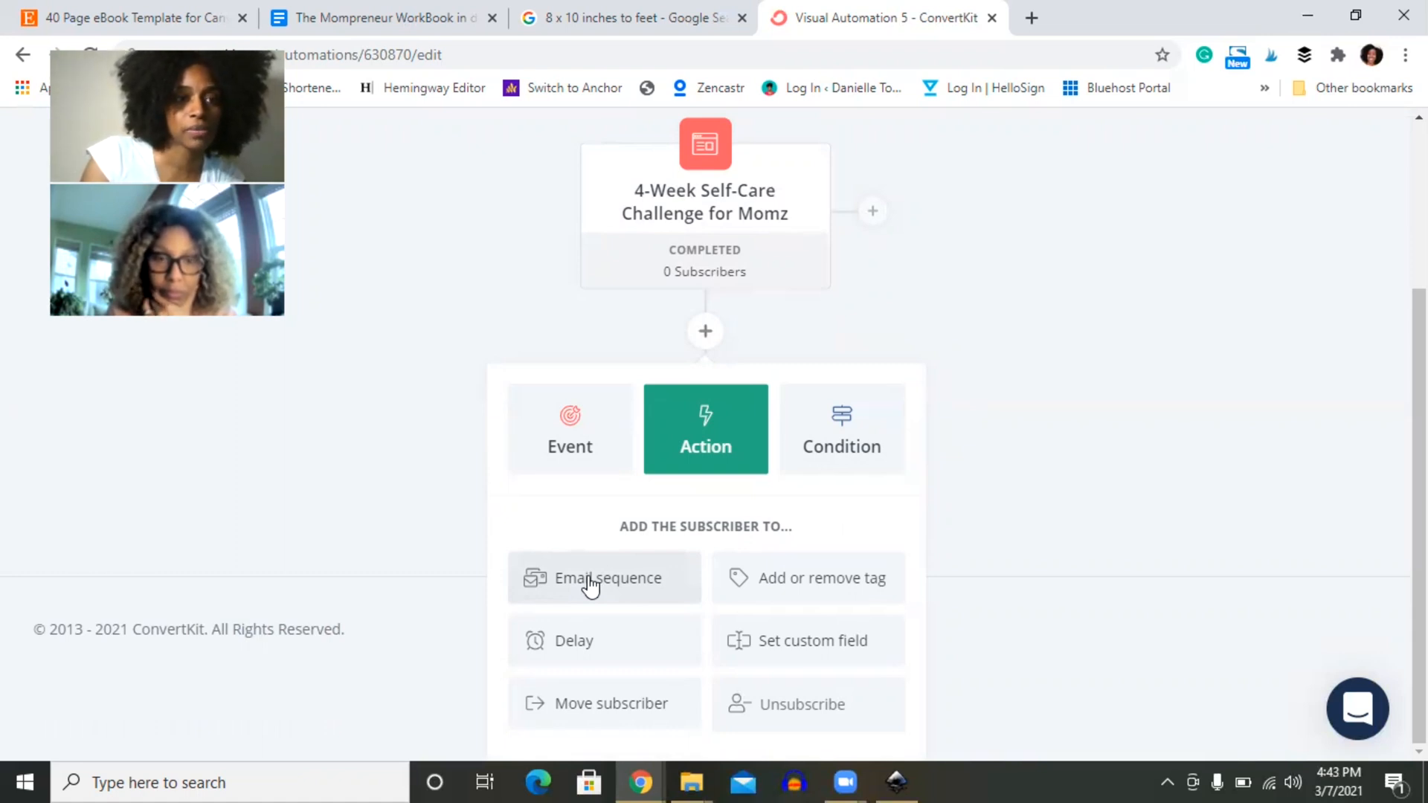
click(863, 435)
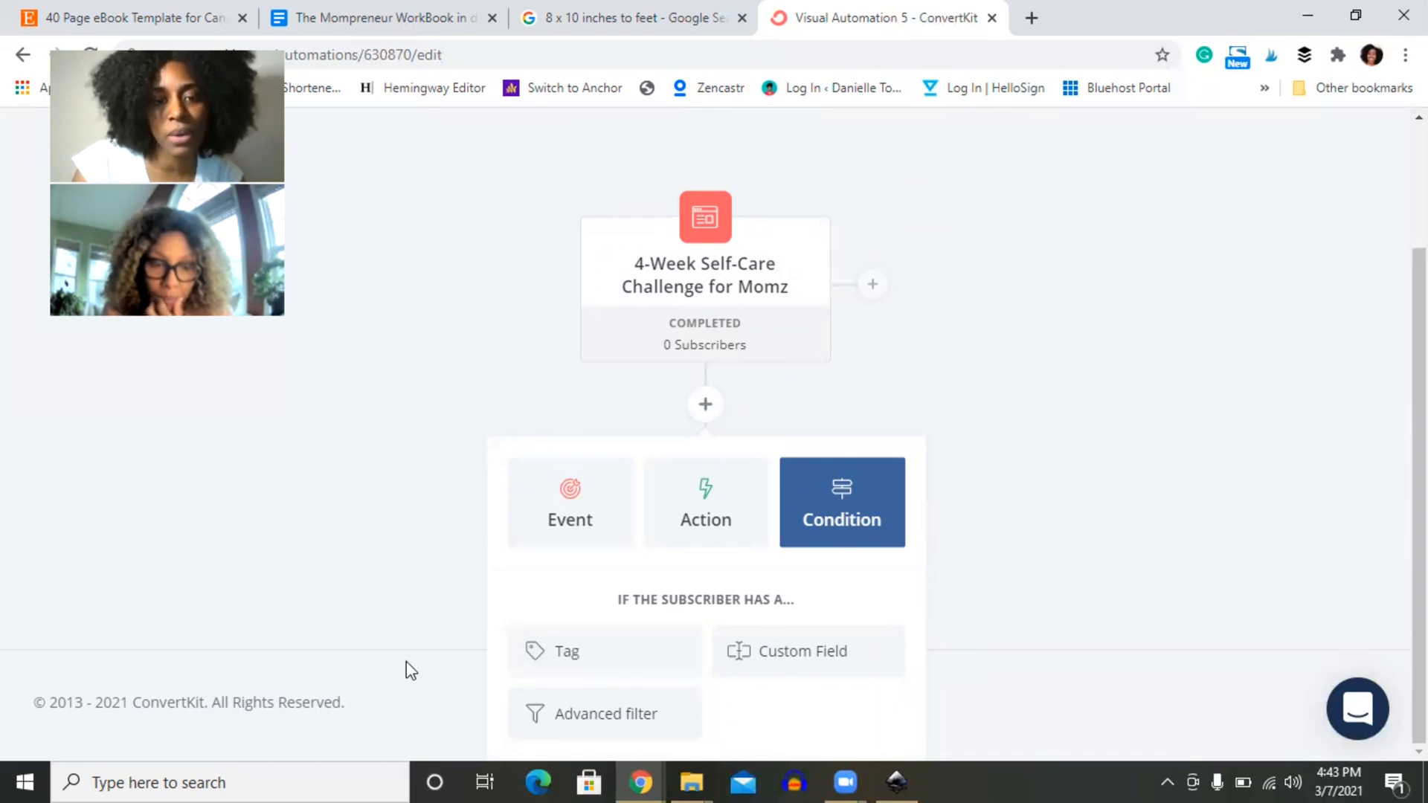
click(620, 721)
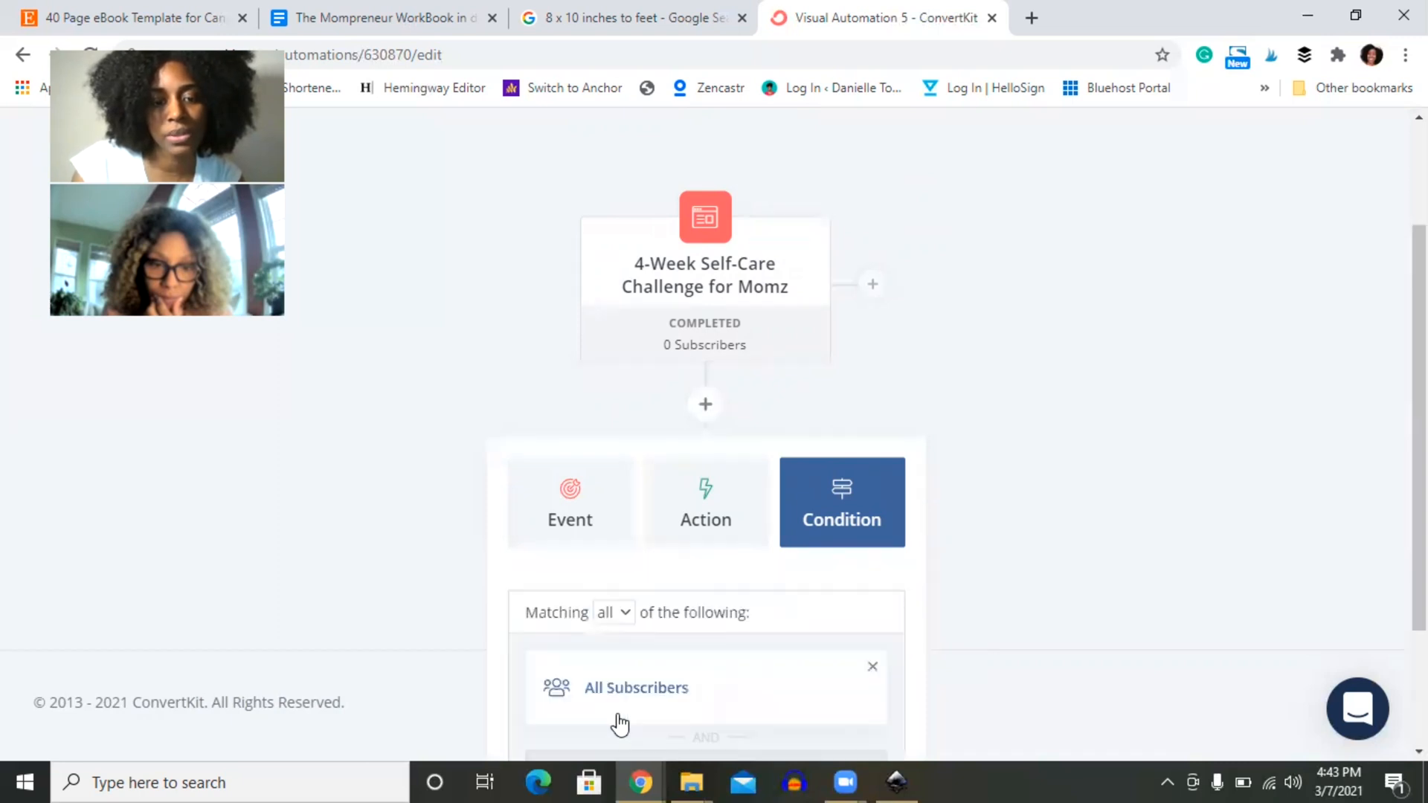
scroll(653, 674, down, 2)
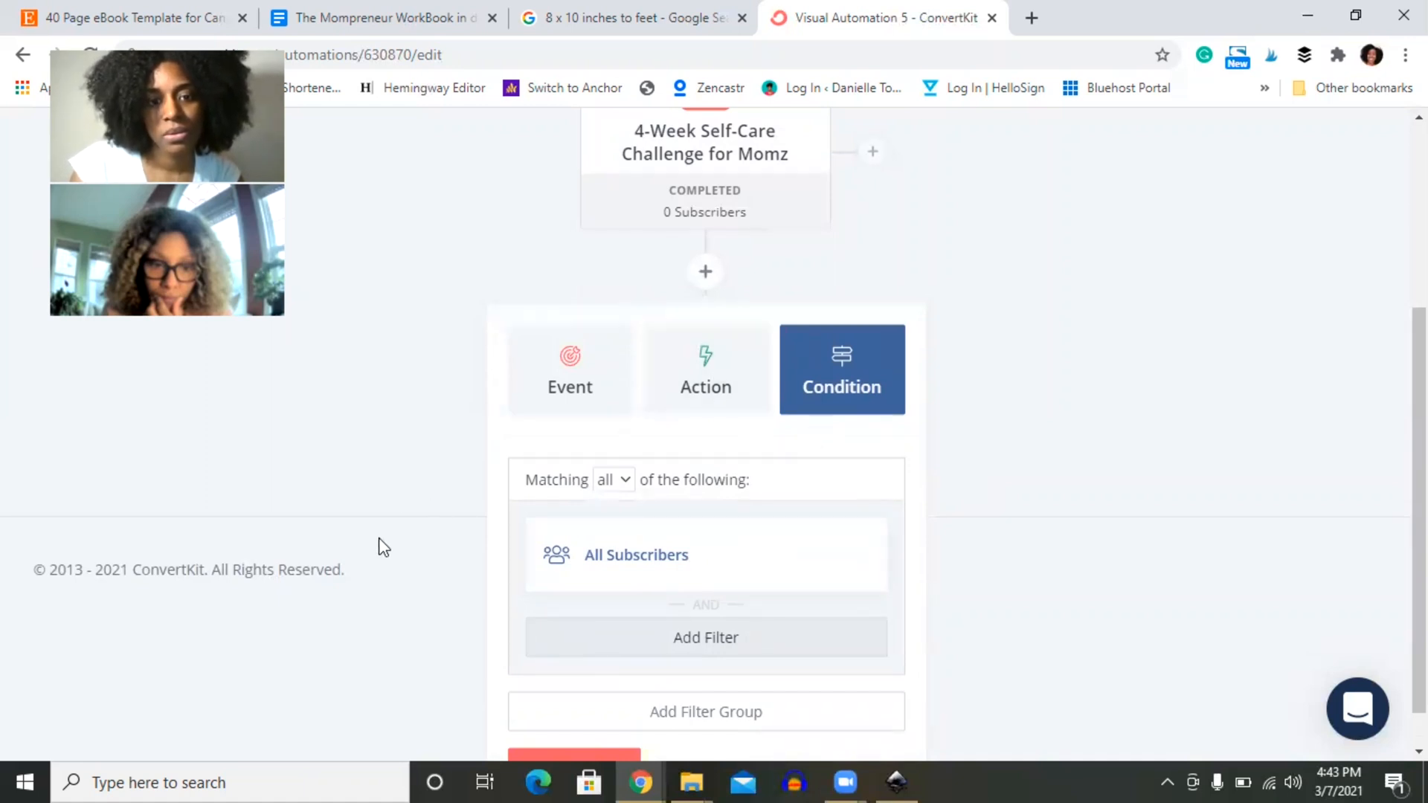
click(698, 380)
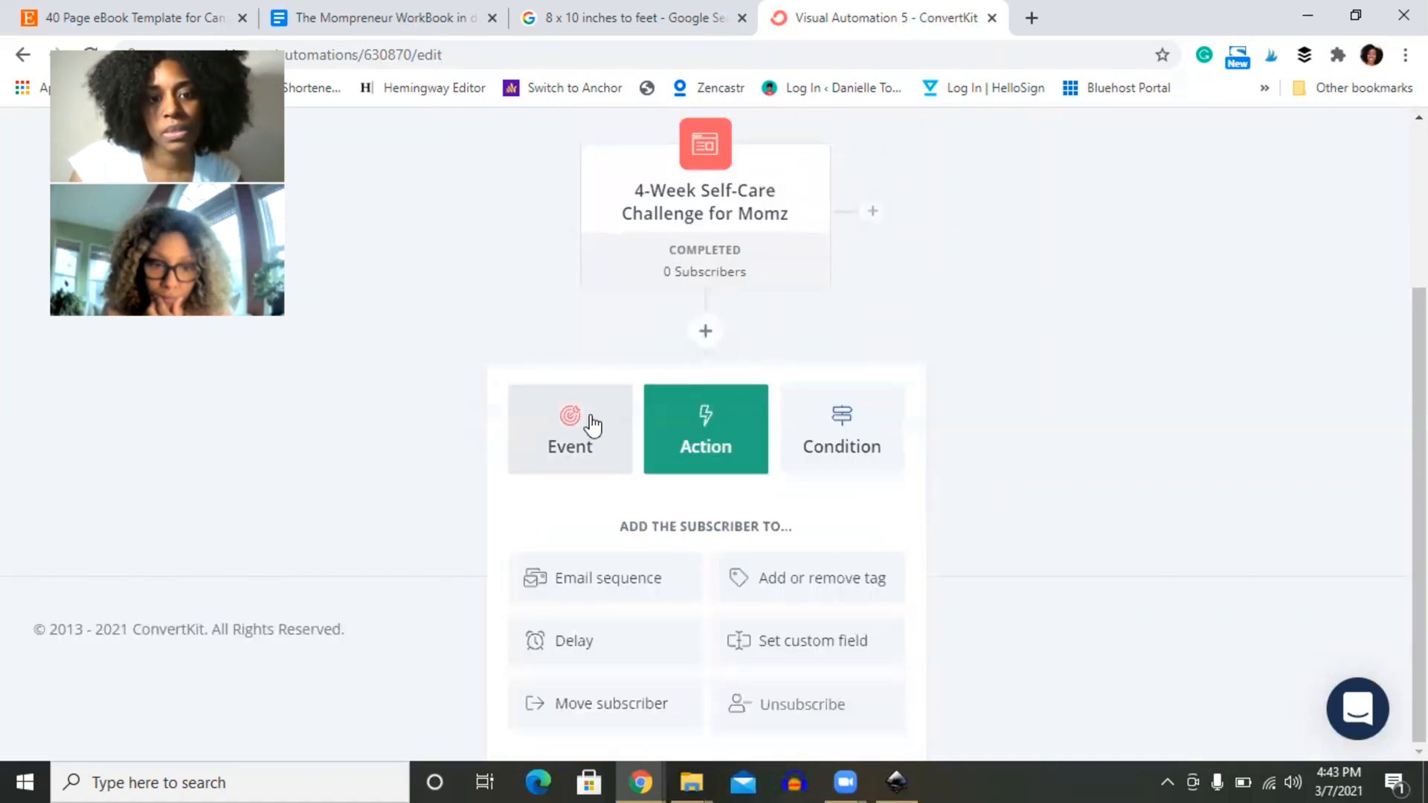
Step: Review the event options offered below the 4-Week Self-Care Challenge for Momz form event again
click(593, 425)
scroll(1086, 422, up, 1)
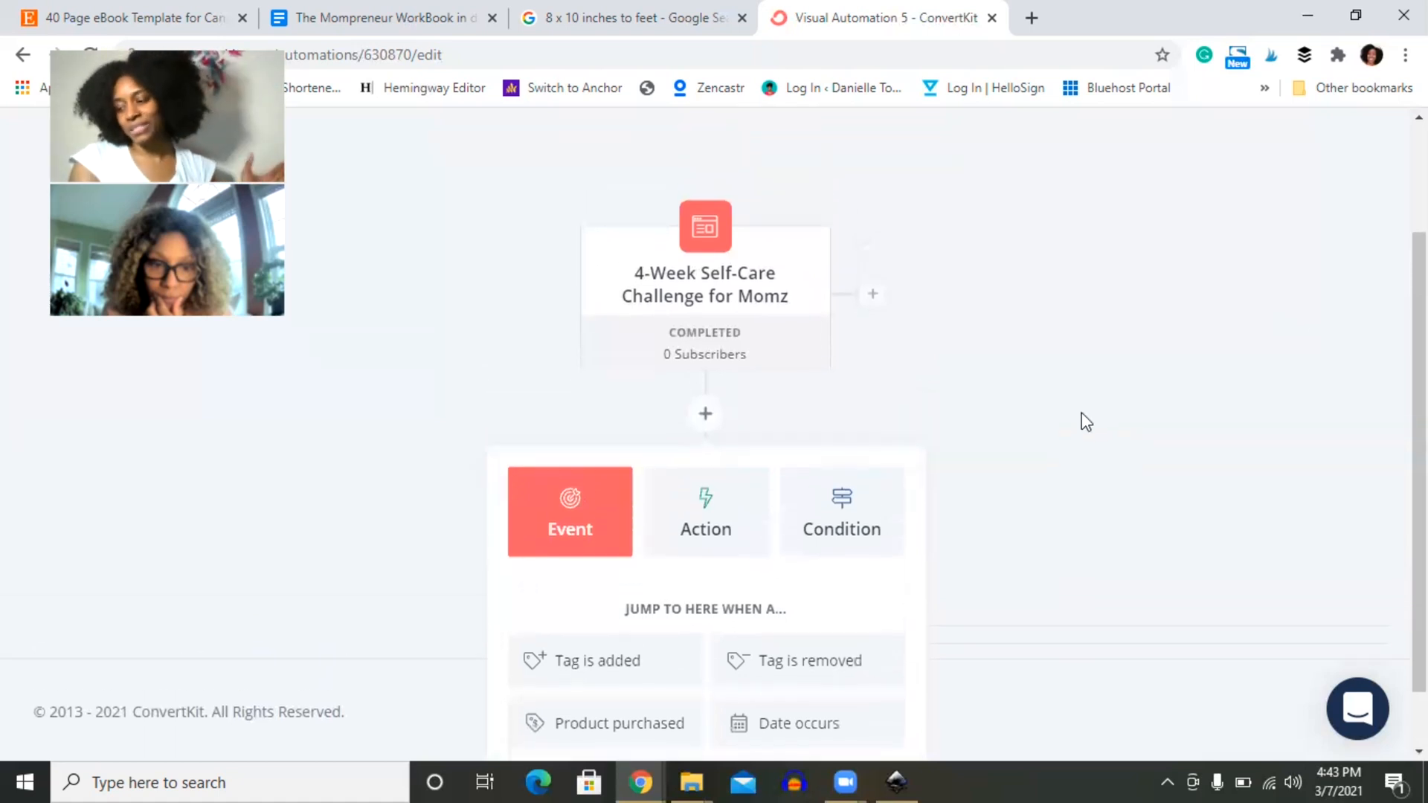
scroll(1086, 421, up, 2)
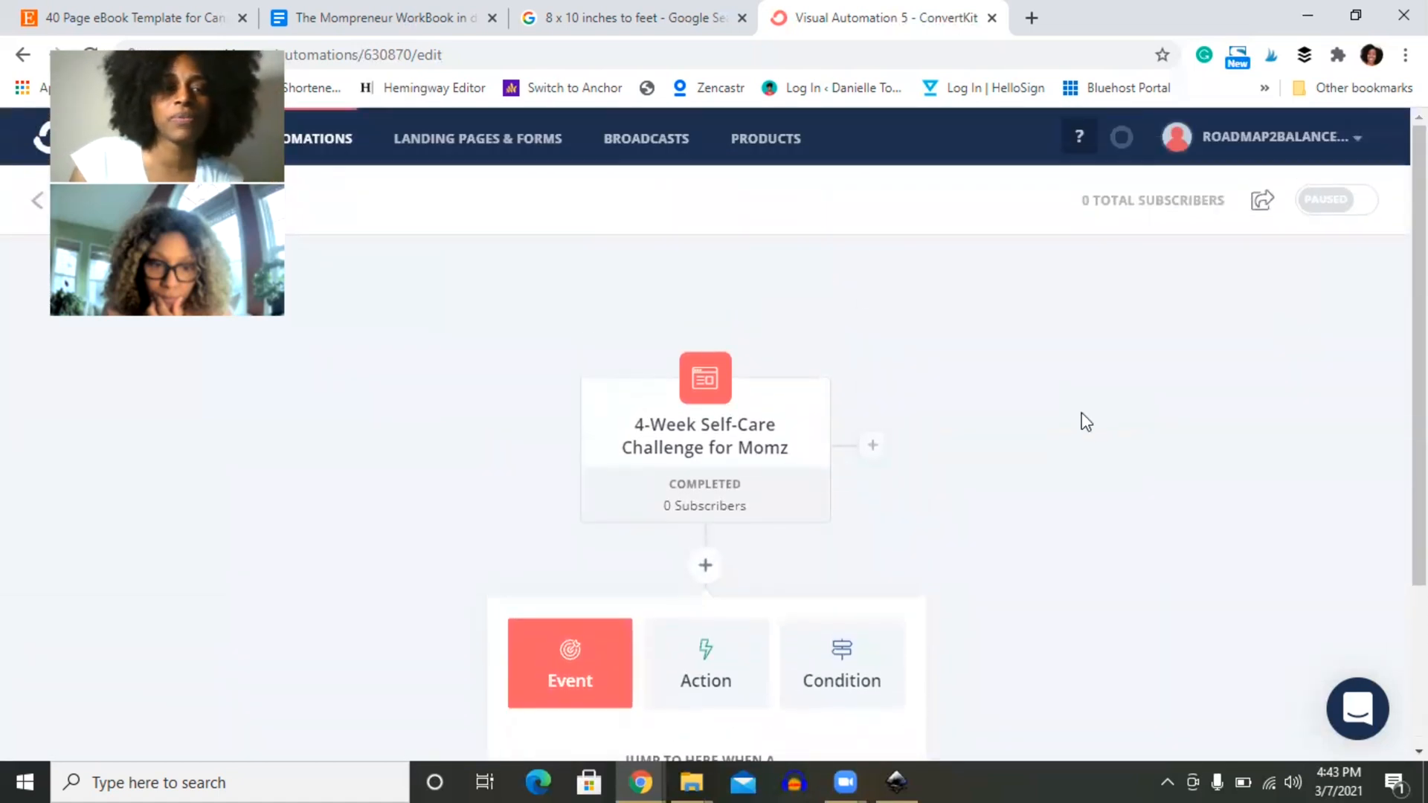
mouse_move(710, 510)
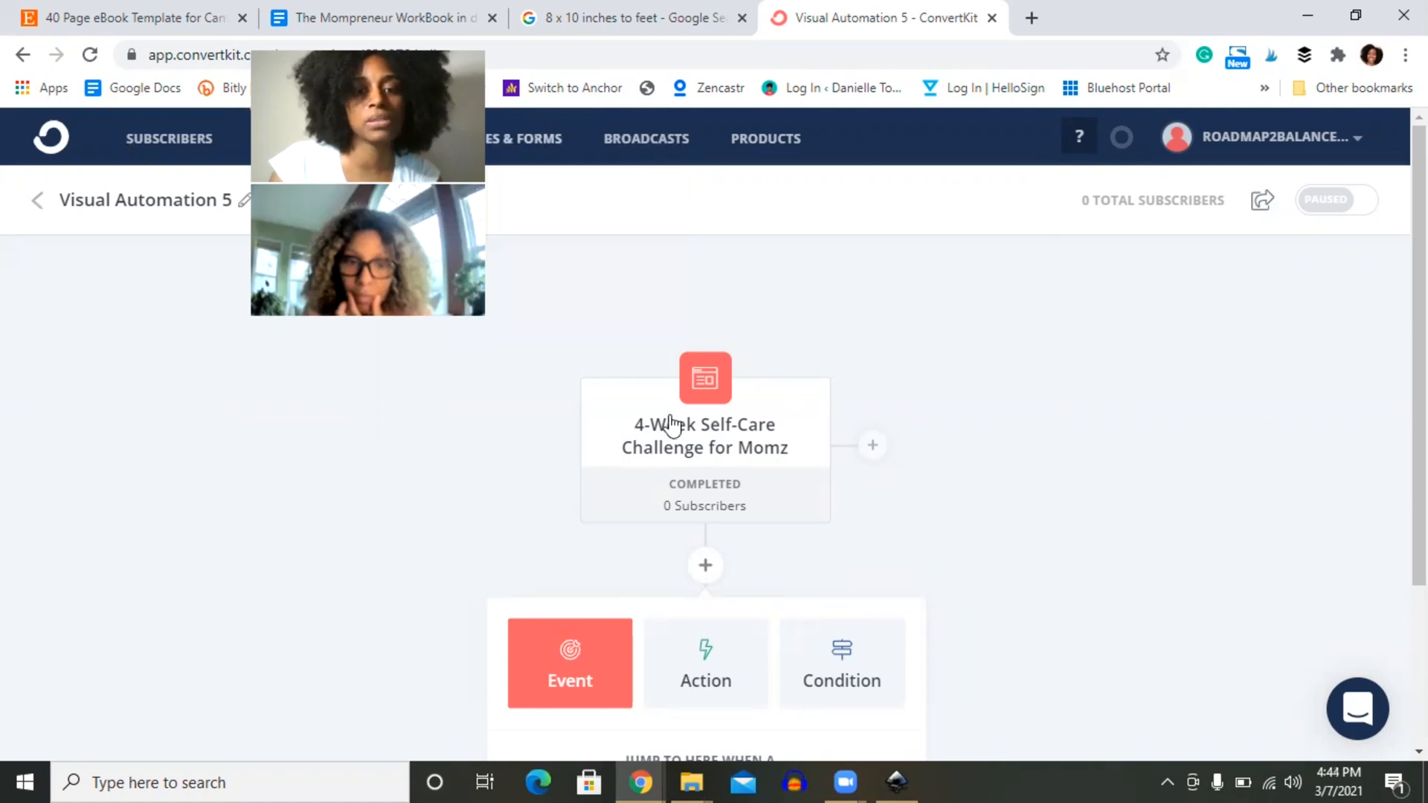
Step: Edit the starting form event, check its list of forms, and update it with "4-Week Self-Care Challenge for Momz" selected
scroll(841, 335, down, 3)
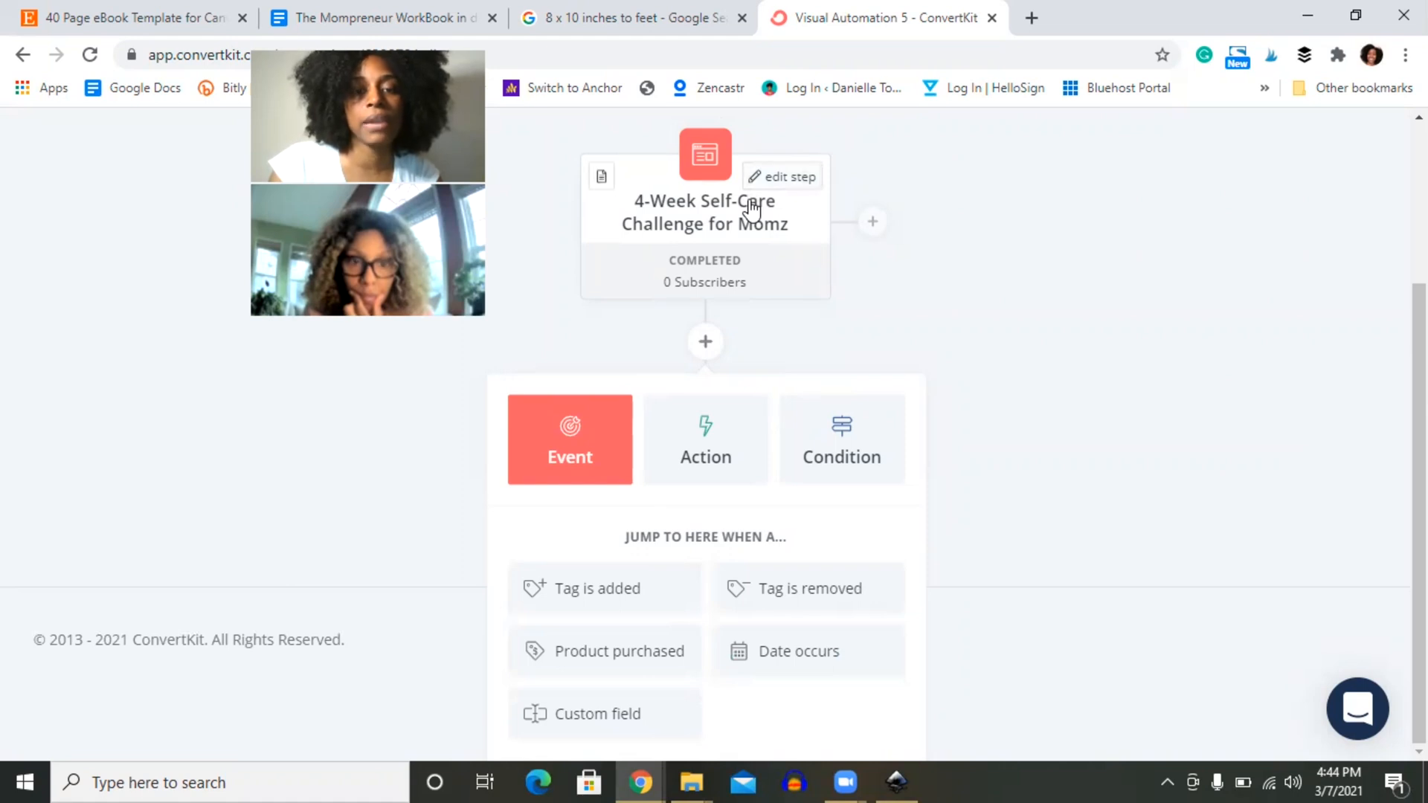
click(774, 181)
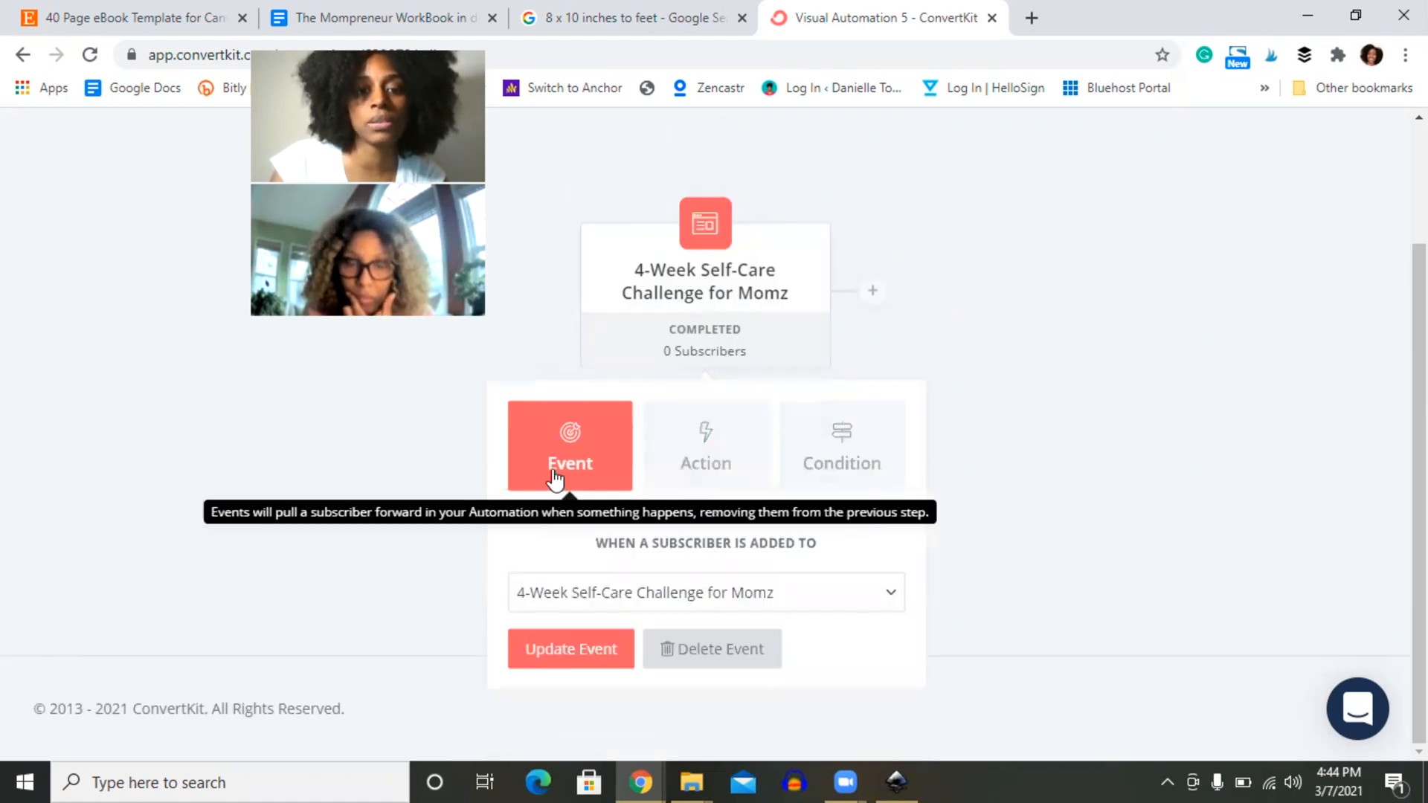
click(625, 593)
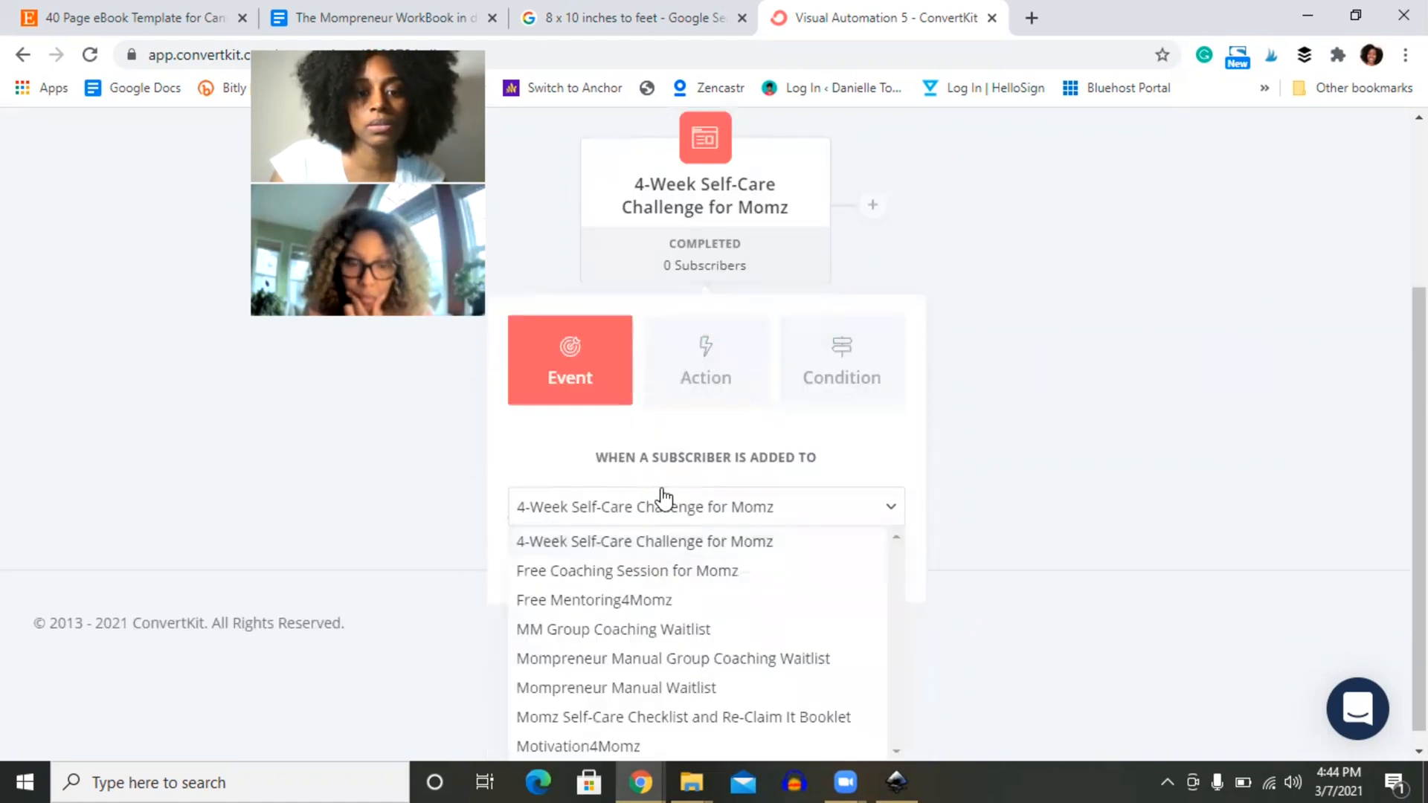
click(710, 461)
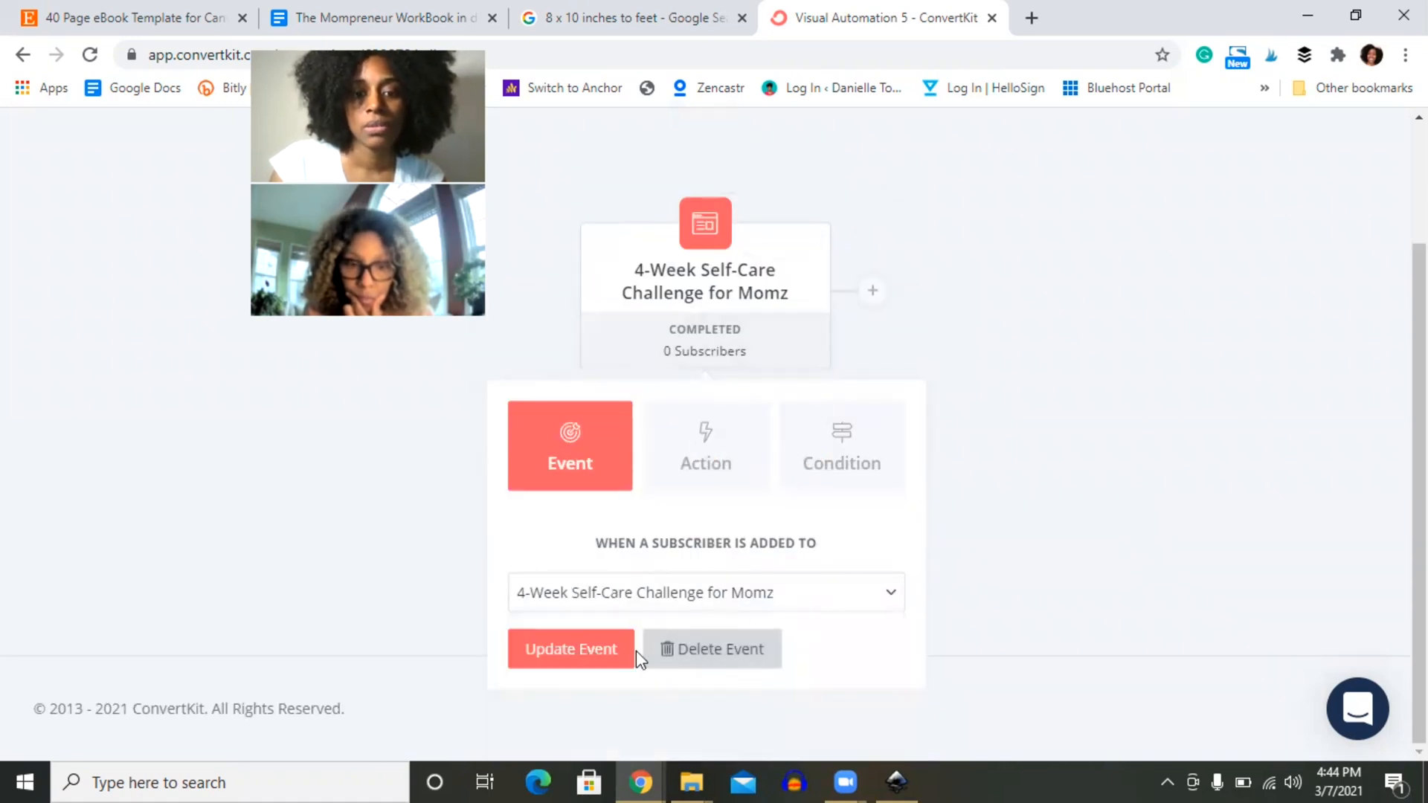
click(605, 663)
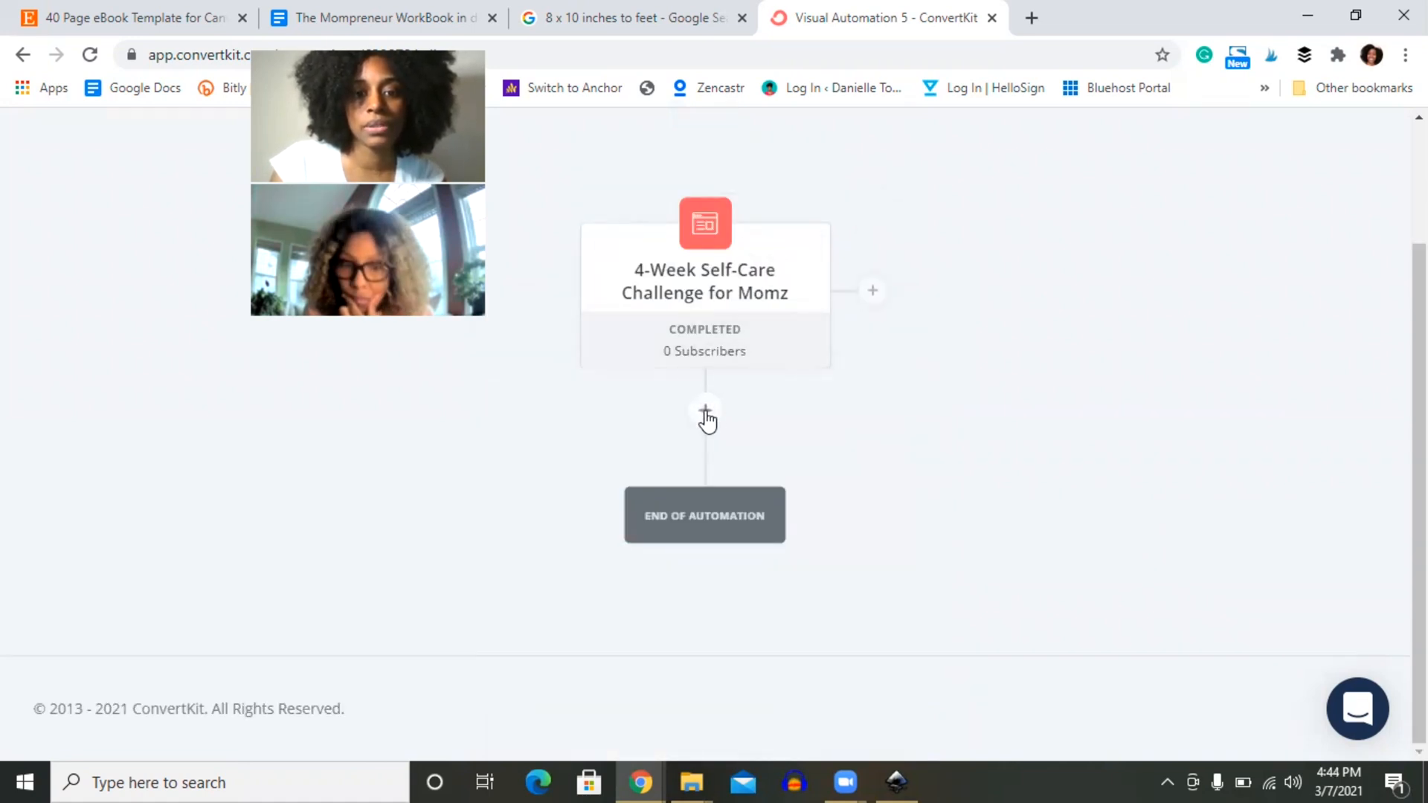
Step: Examine the email sequences available for an action after the form event, without choosing one
click(705, 412)
click(548, 657)
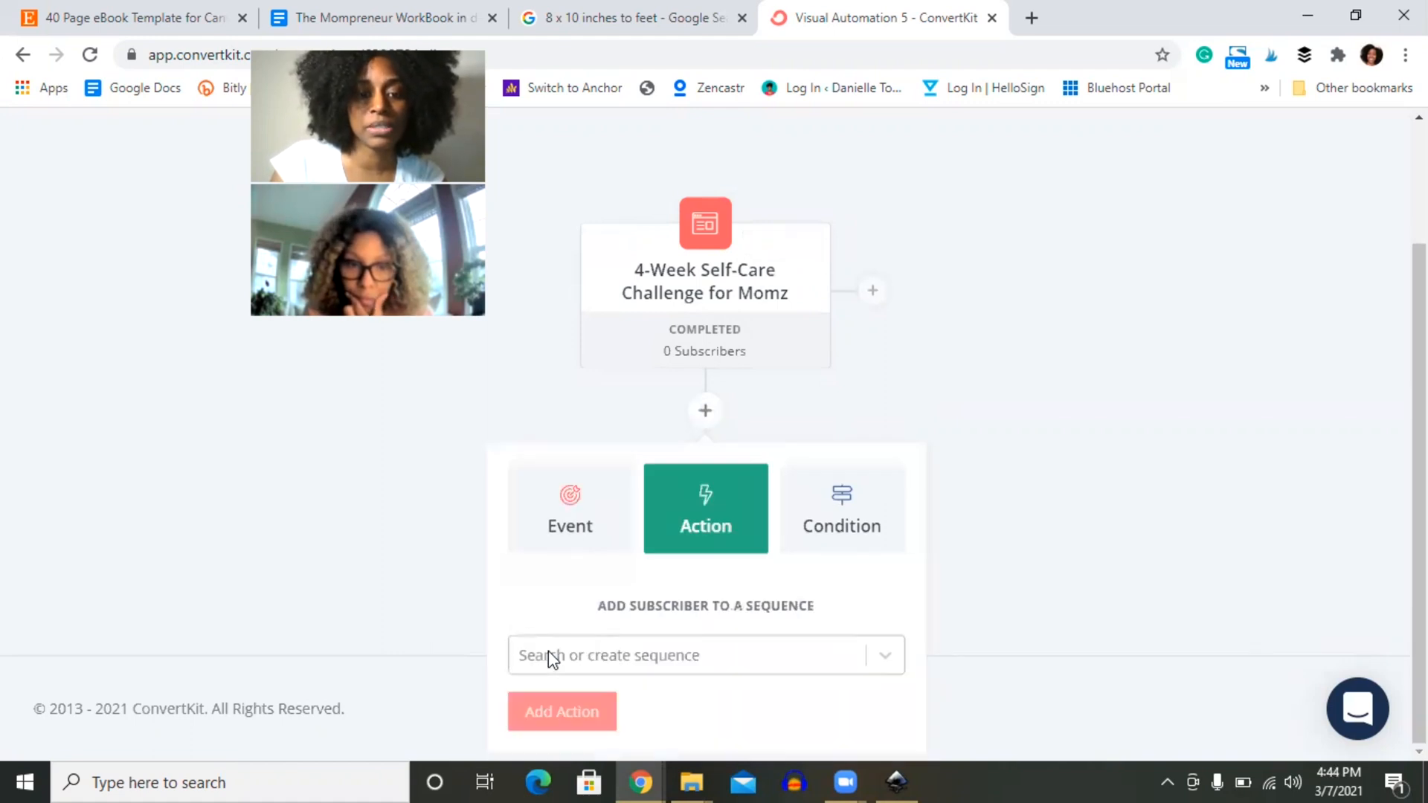
click(578, 662)
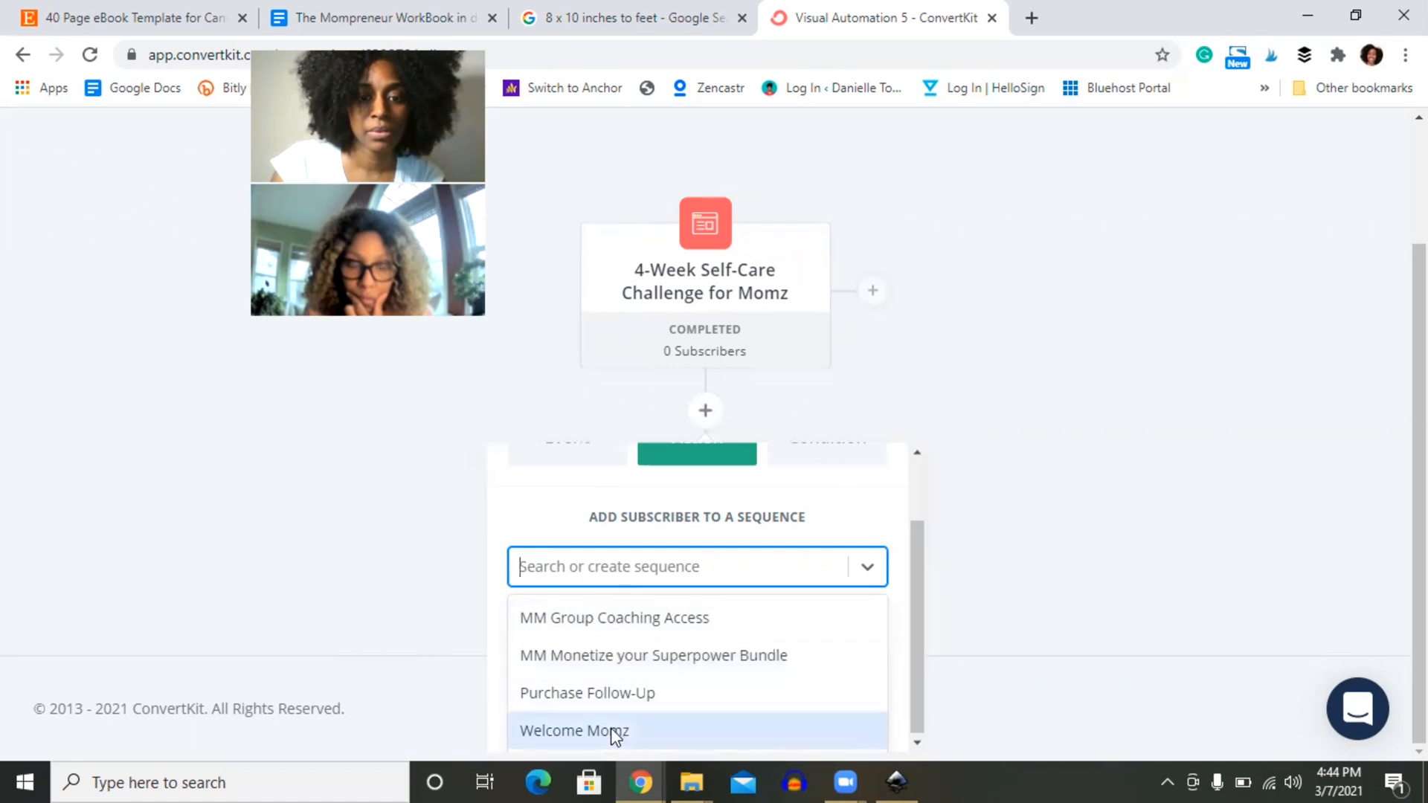
click(462, 599)
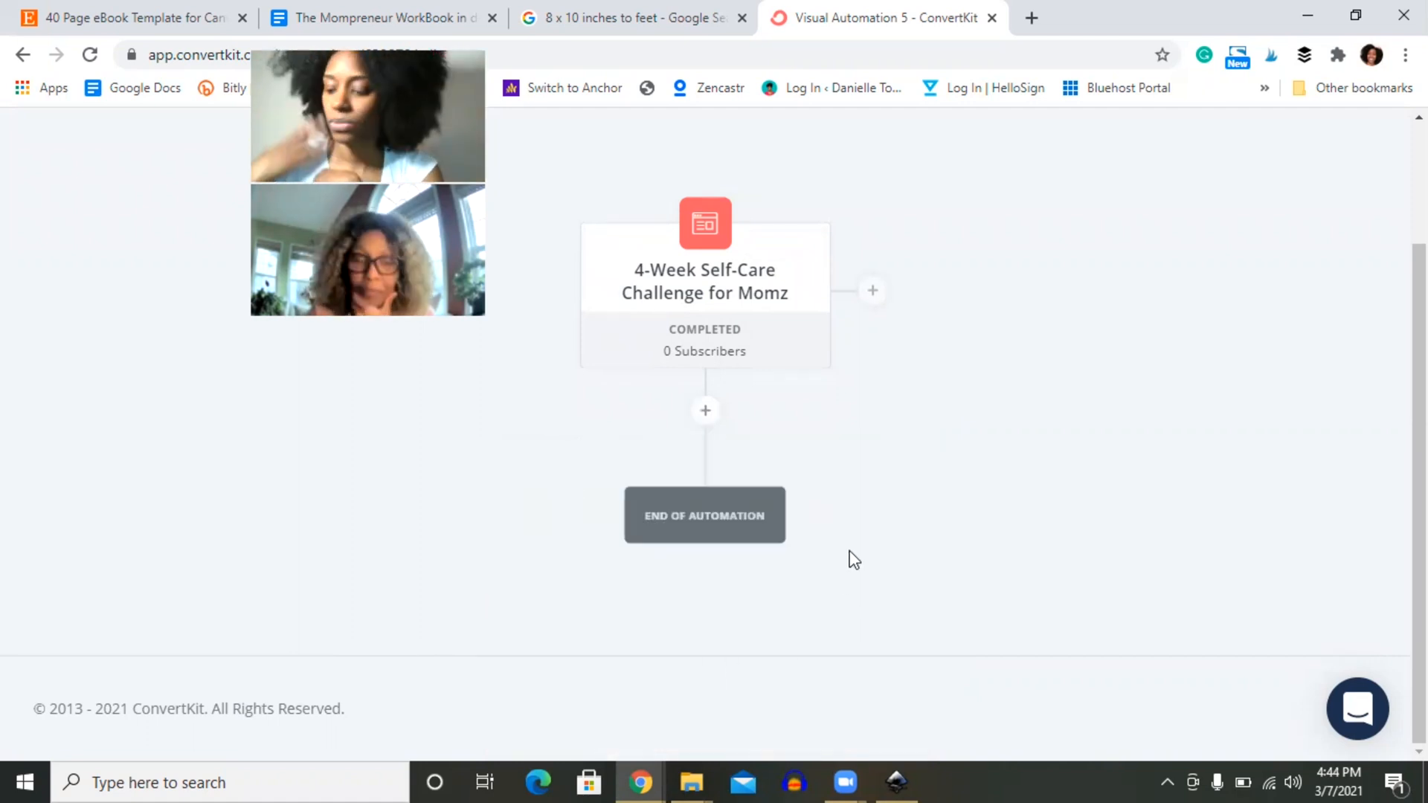
Step: Add an action after the form event that adds subscribers to the "Welcome Momz" email sequence
scroll(893, 436, up, 2)
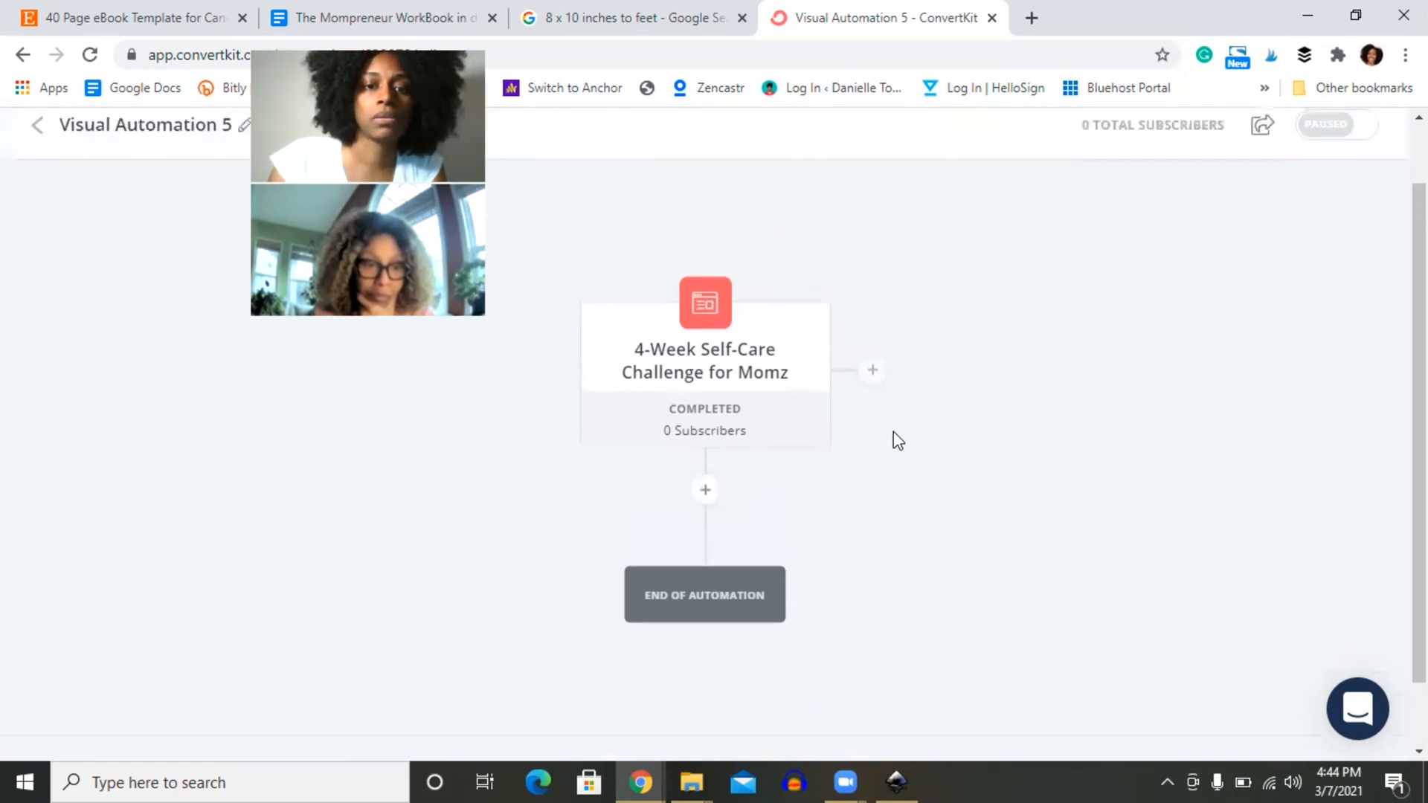
click(705, 522)
scroll(586, 616, down, 2)
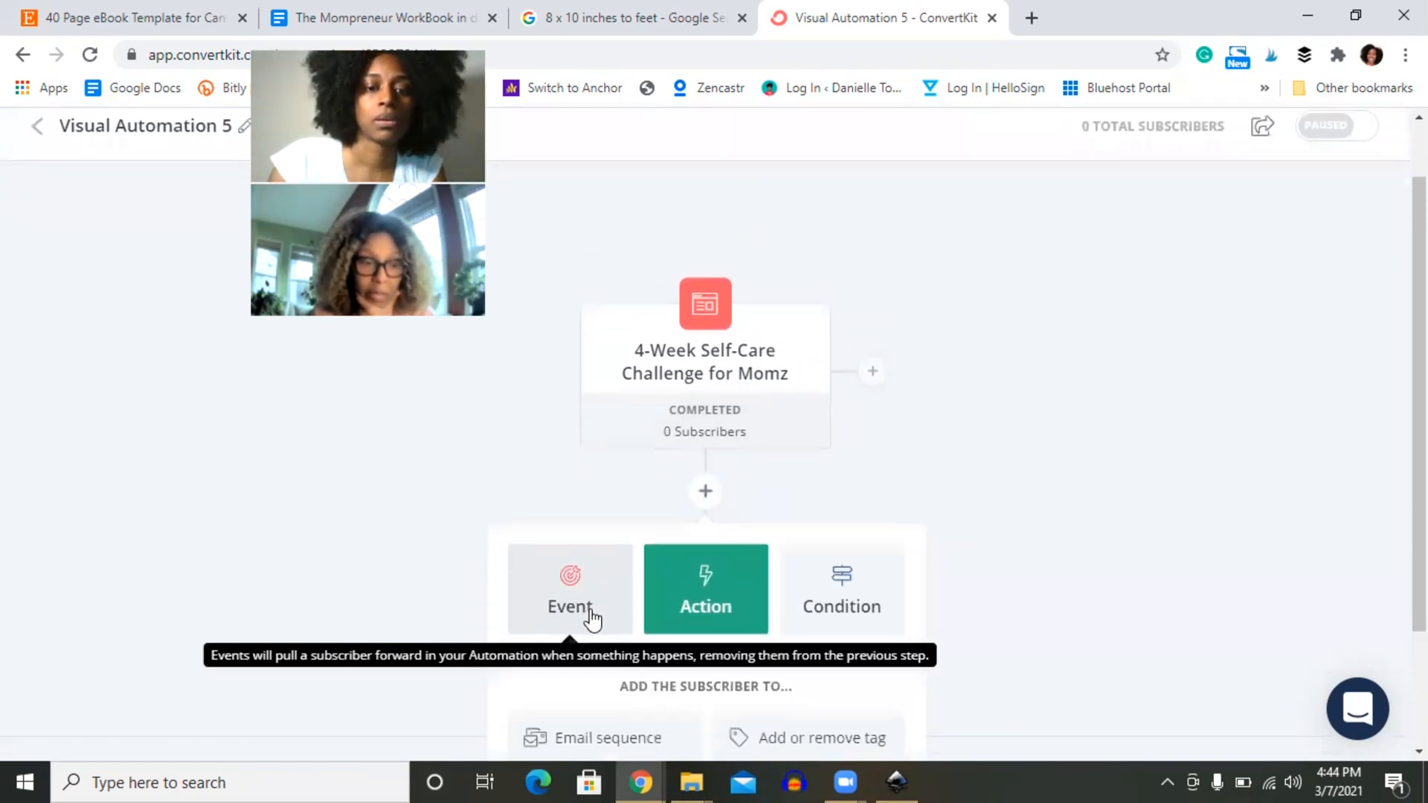
click(577, 490)
click(703, 492)
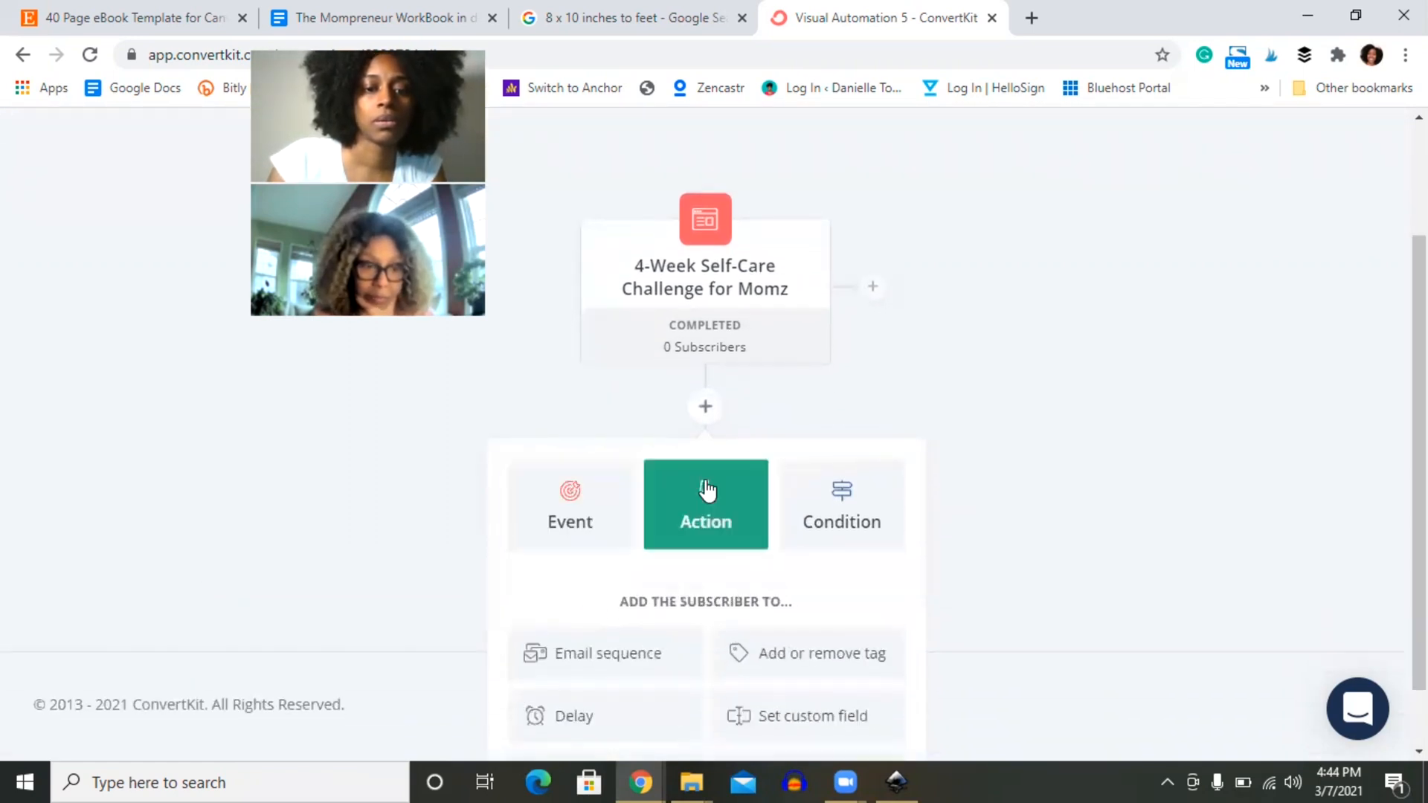
click(569, 674)
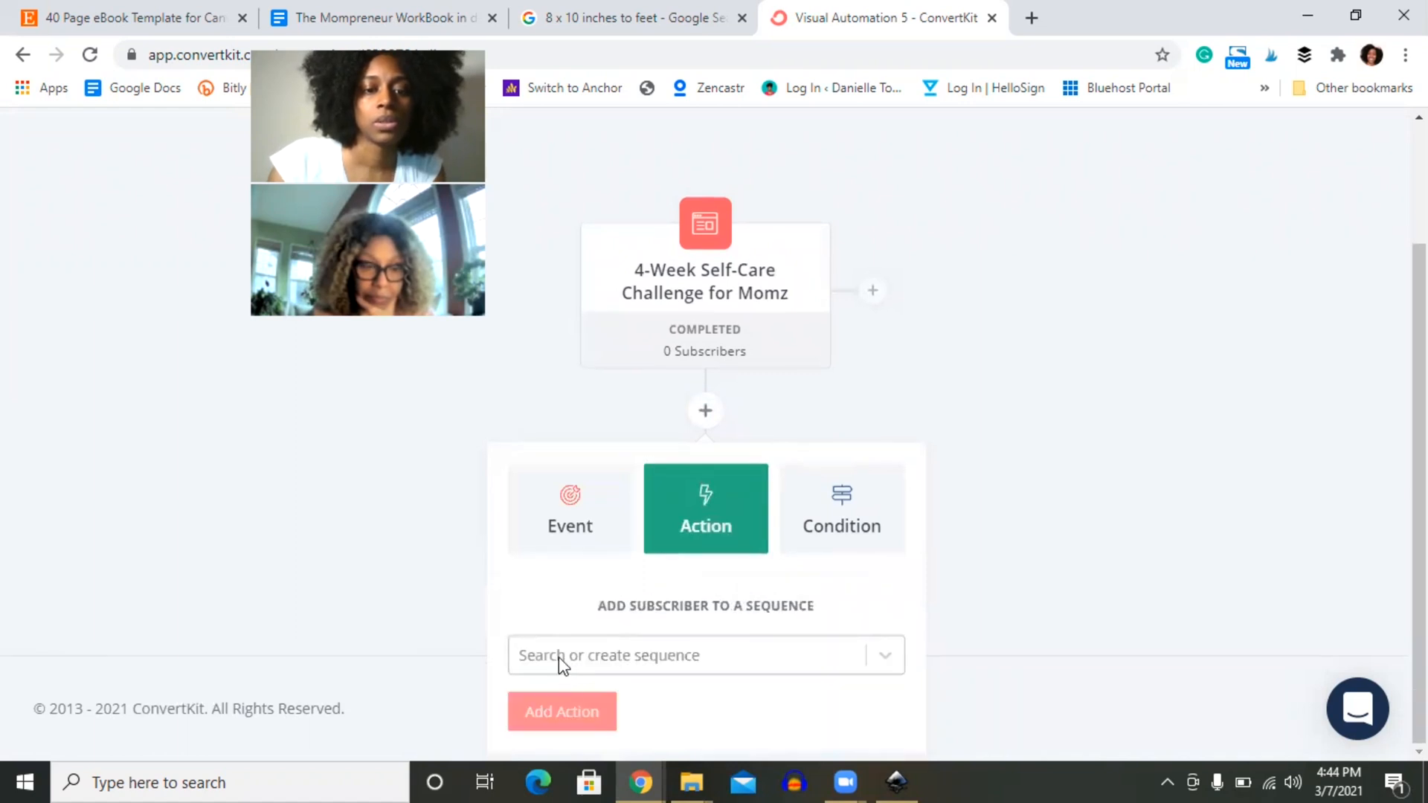
click(560, 657)
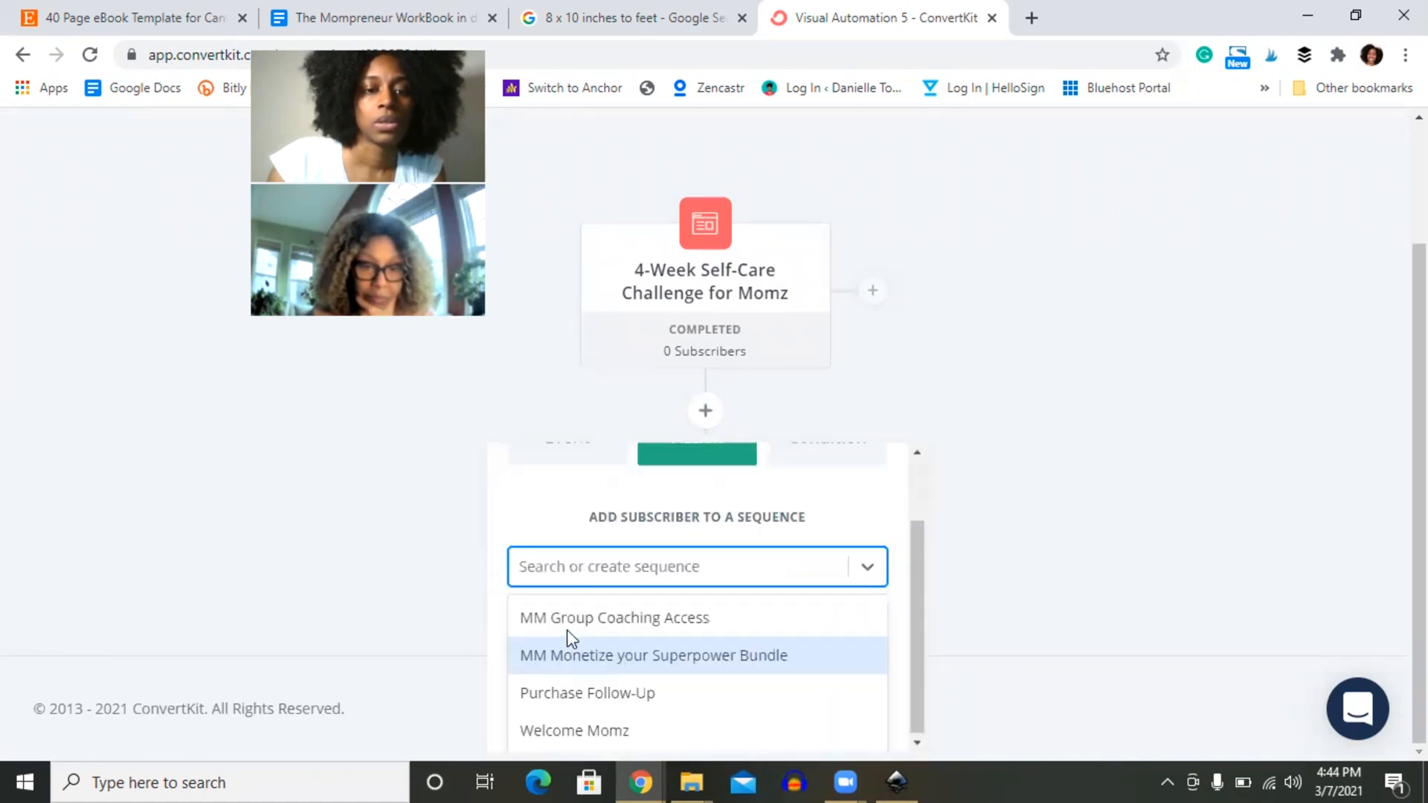
click(567, 731)
click(576, 718)
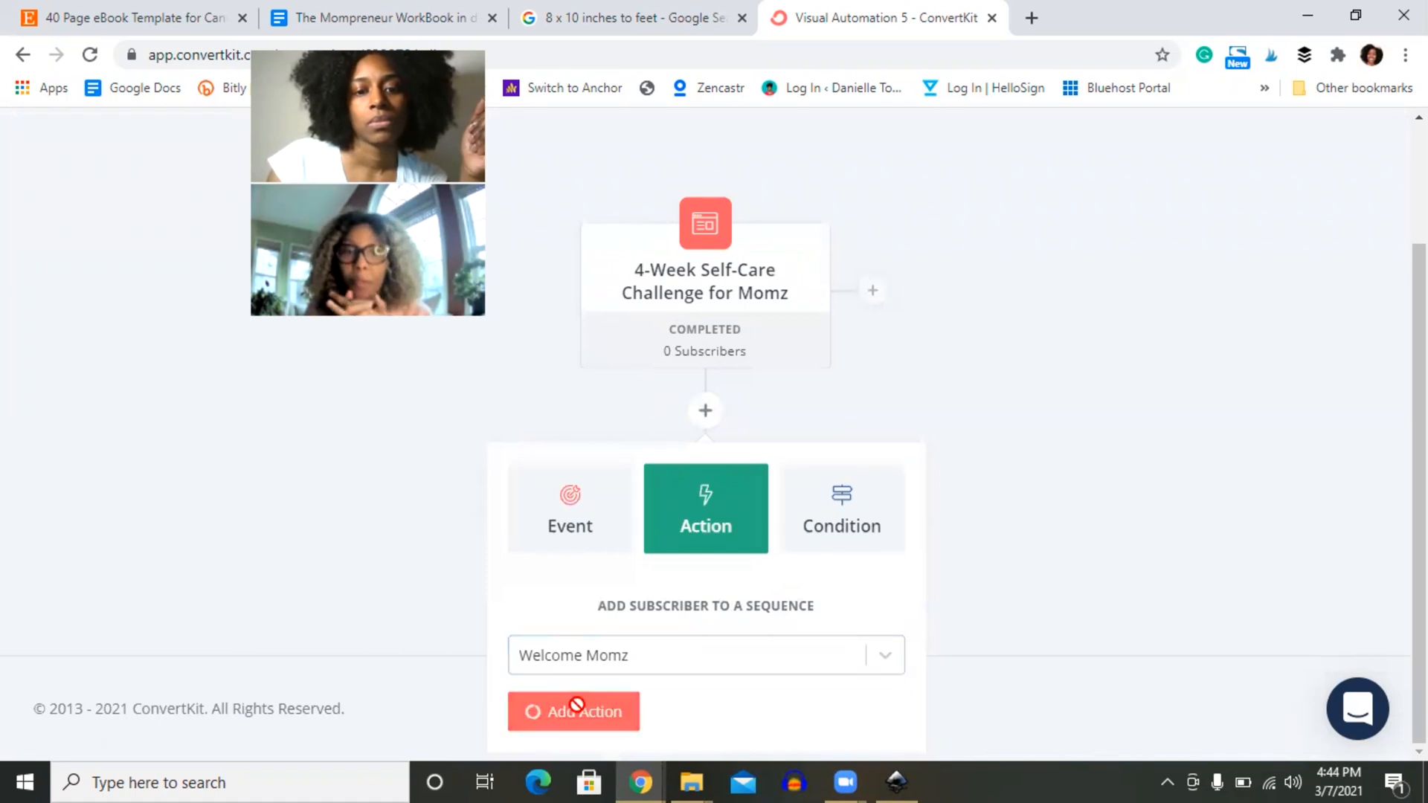
Step: Examine the action types that can follow the "Welcome Momz" sequence, without adding another action
scroll(1013, 511, down, 3)
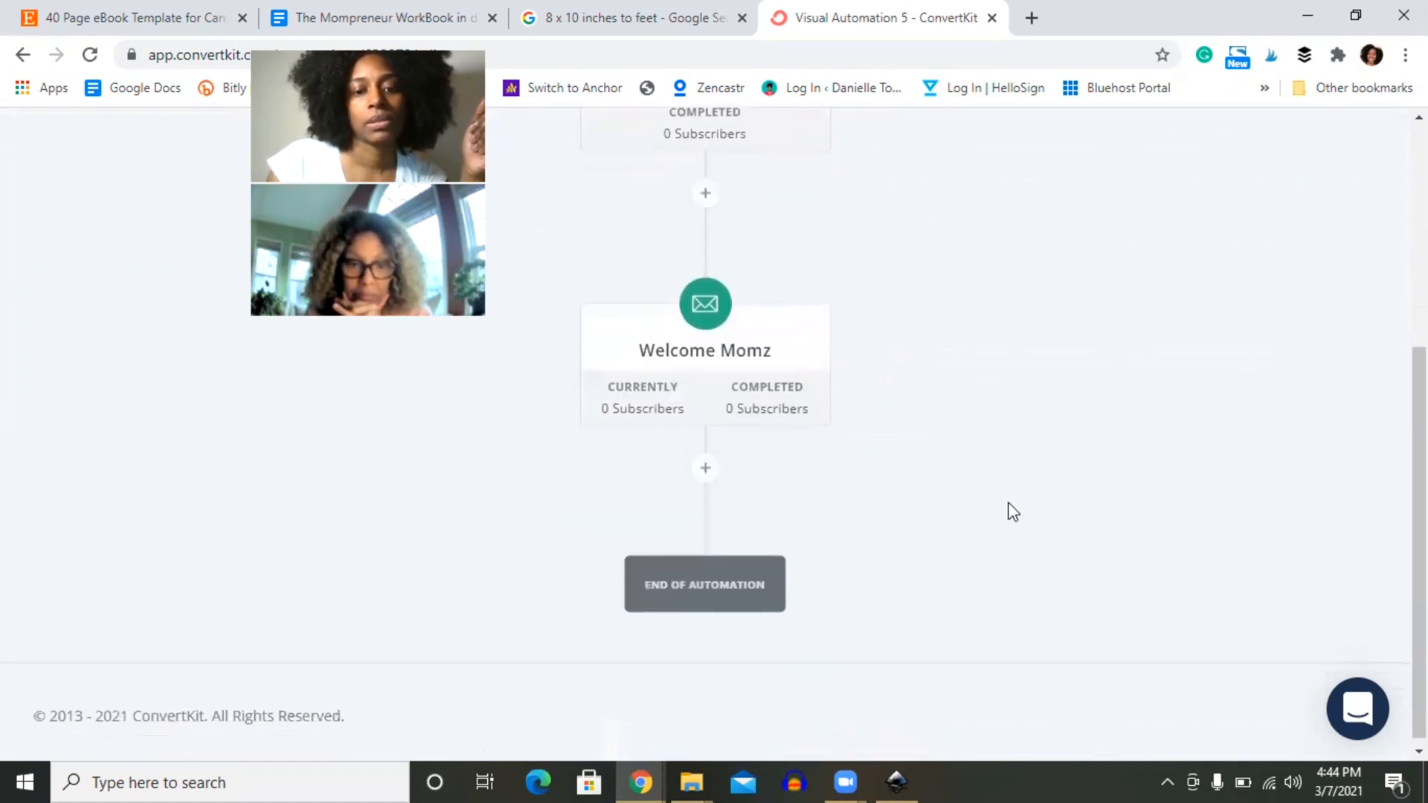
click(705, 469)
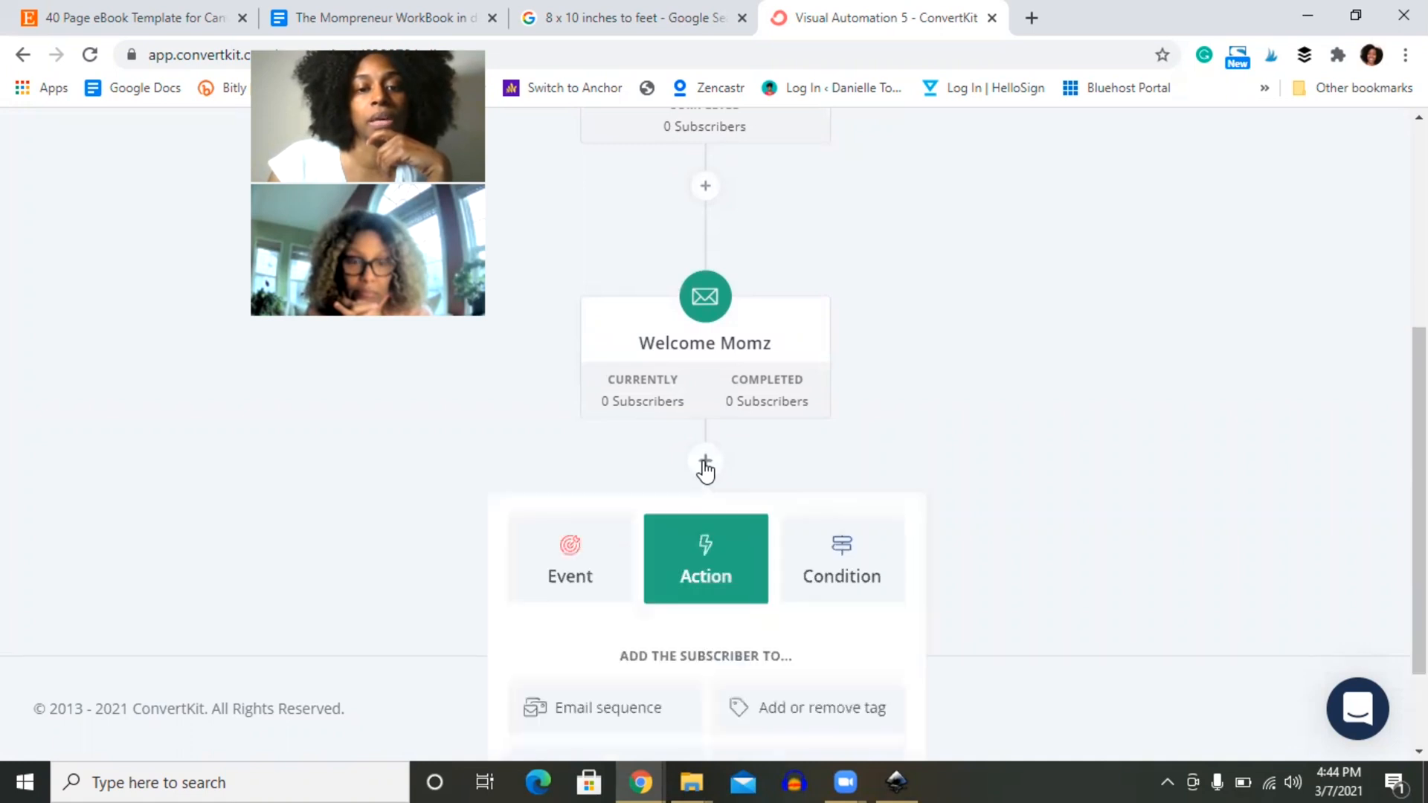
scroll(989, 503, down, 2)
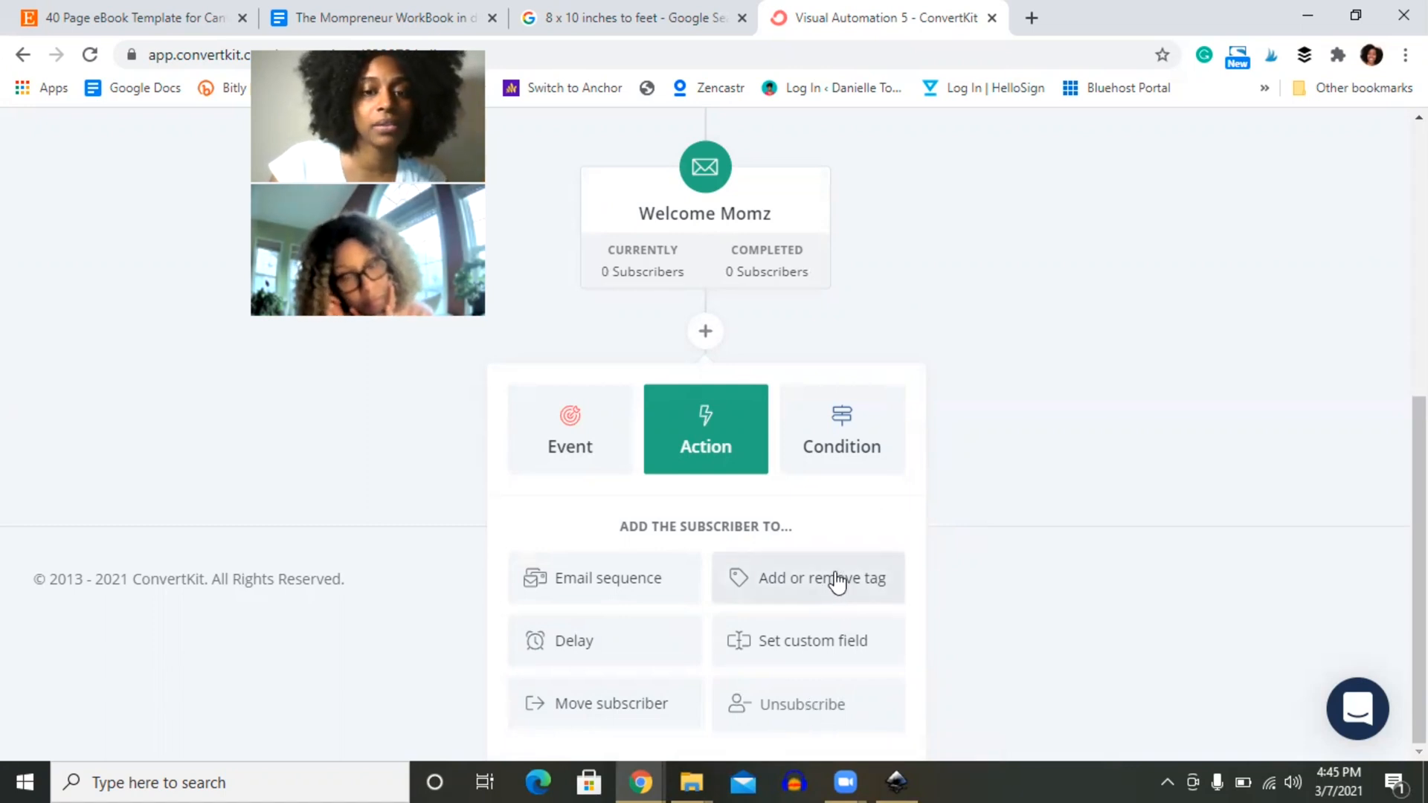
click(924, 349)
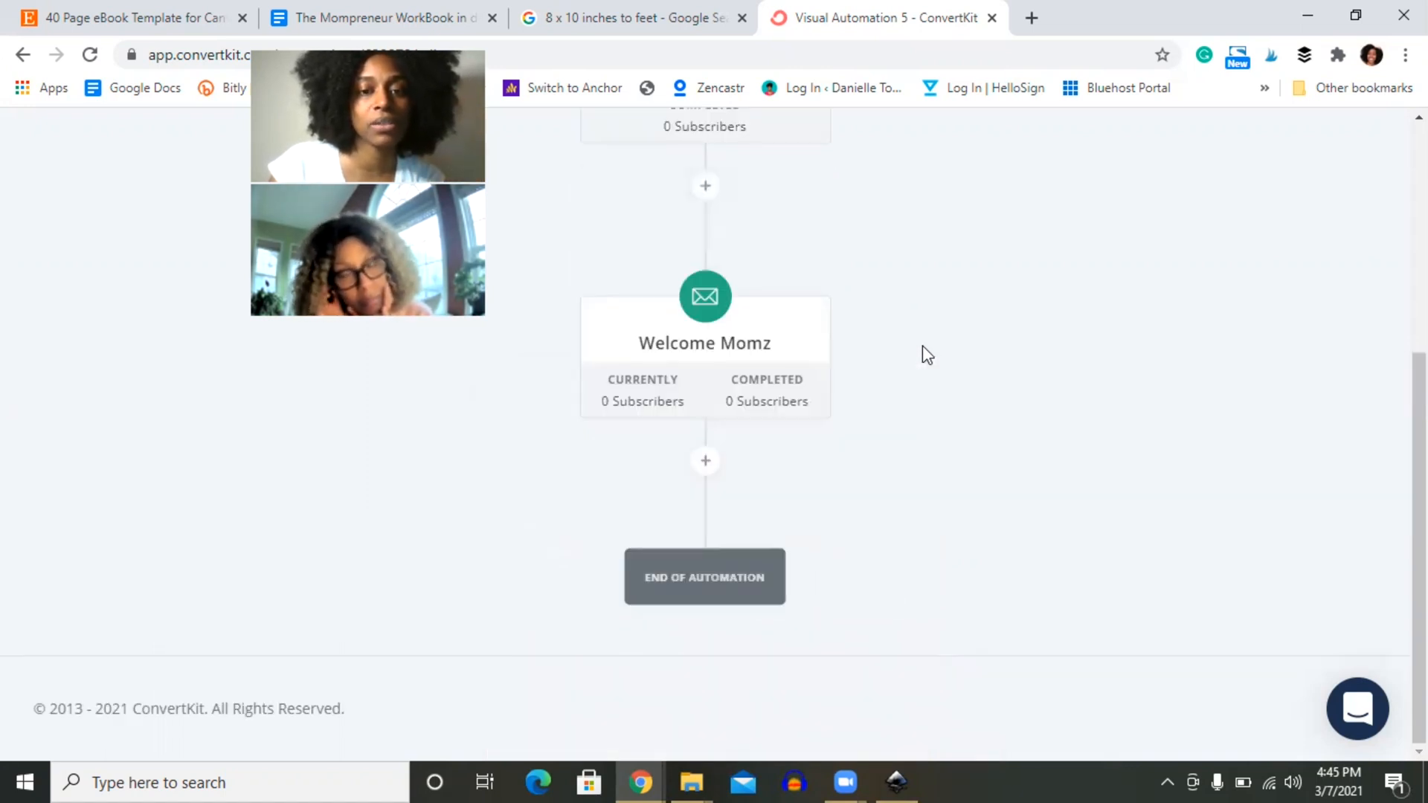
mouse_move(686, 575)
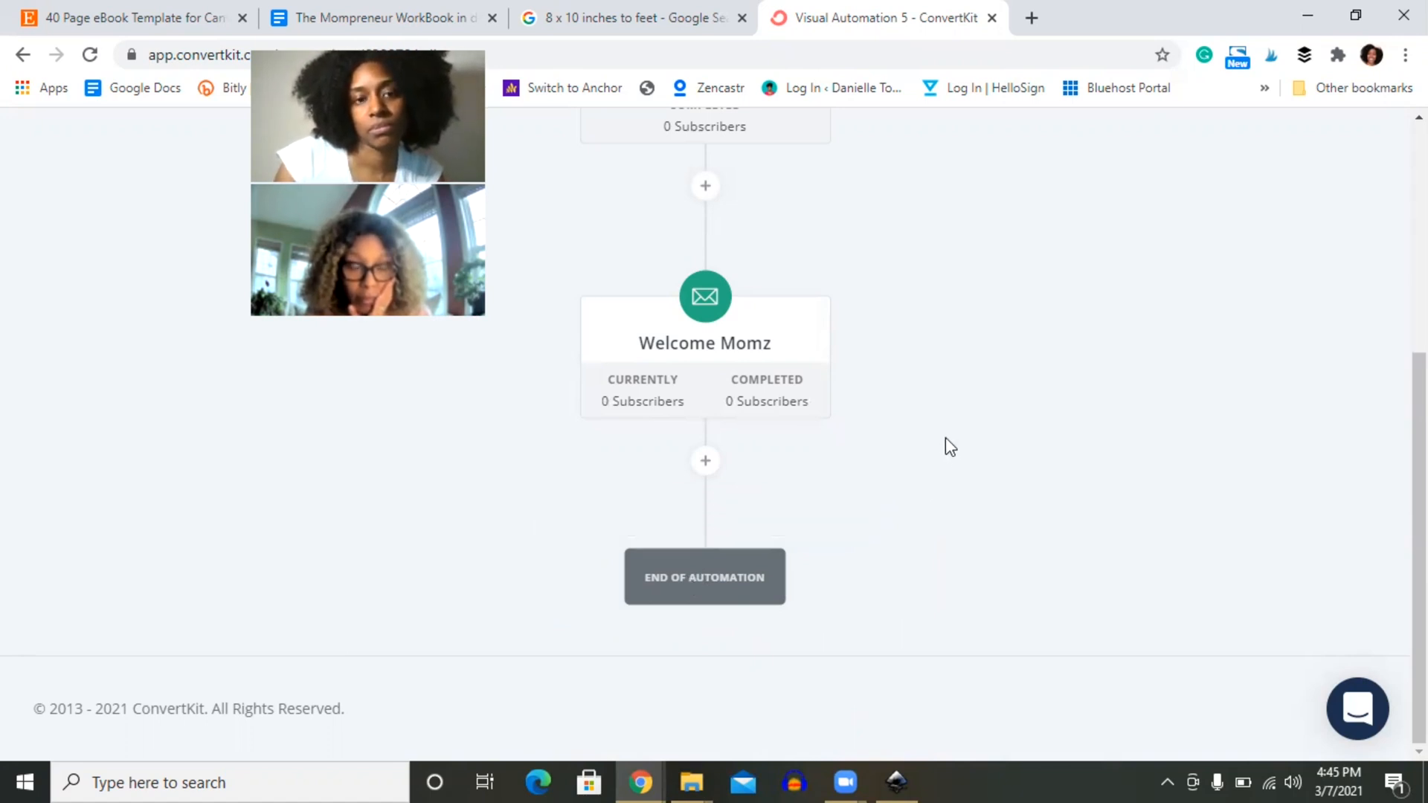
Step: Leave the automation and create a new email sequence named "Sample"
scroll(945, 445, up, 2)
scroll(950, 446, up, 3)
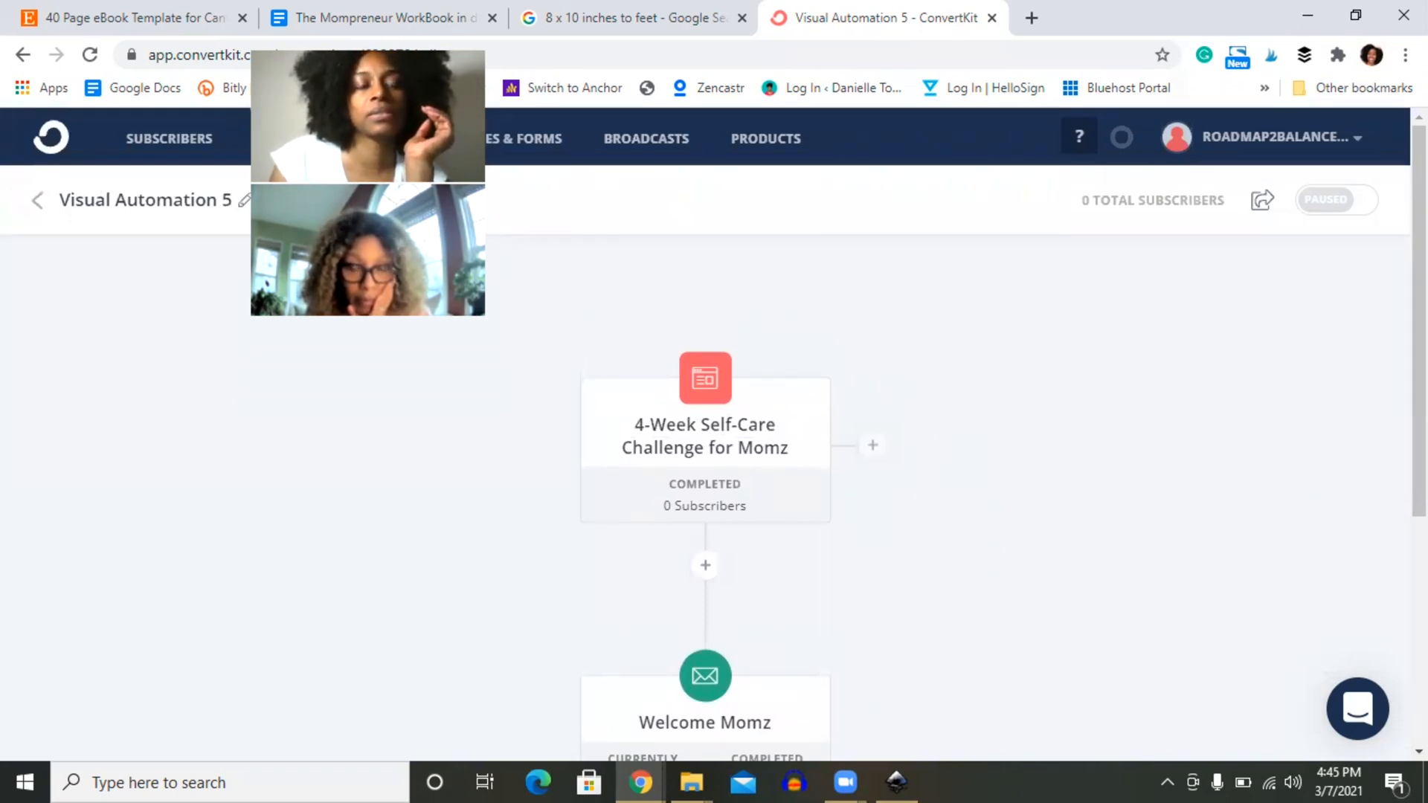
click(37, 202)
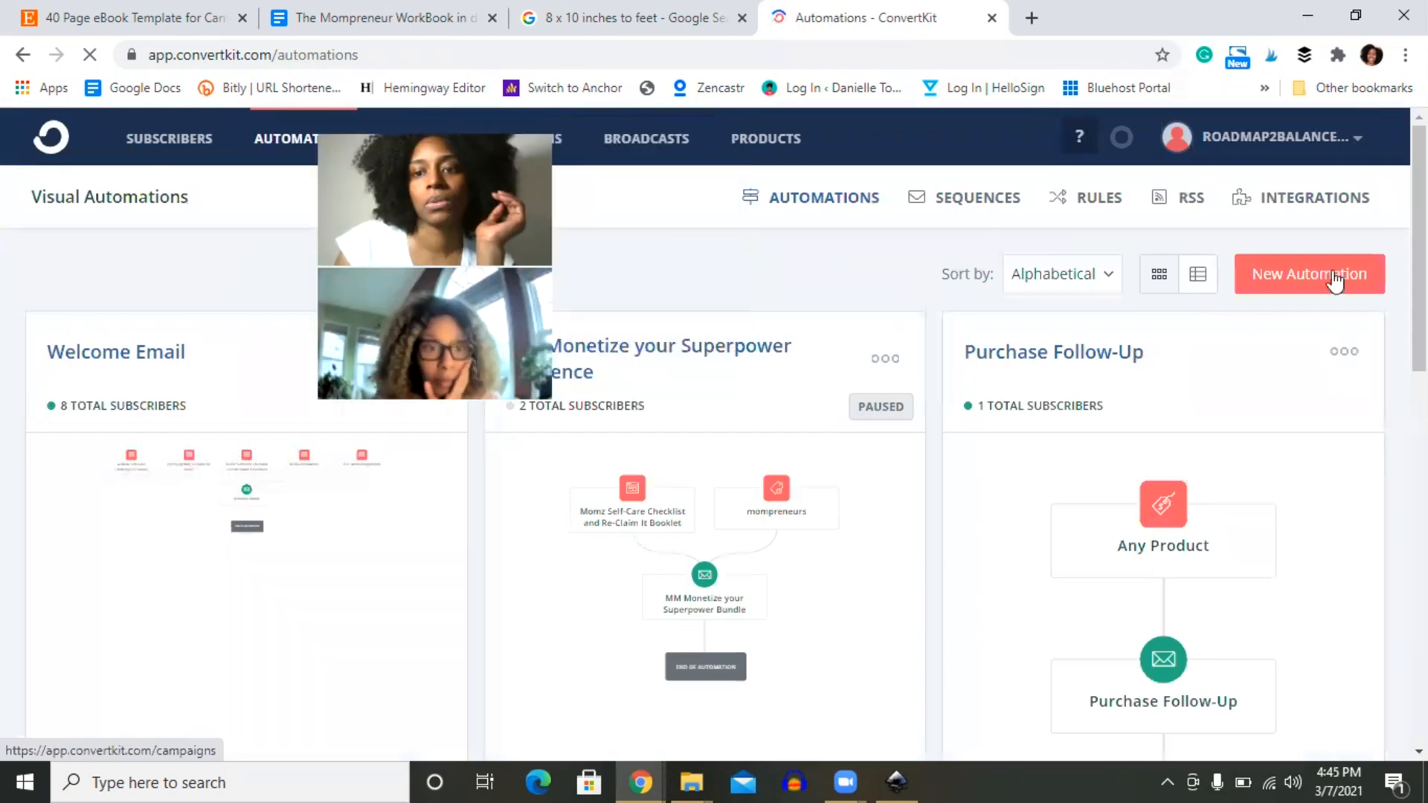
click(980, 200)
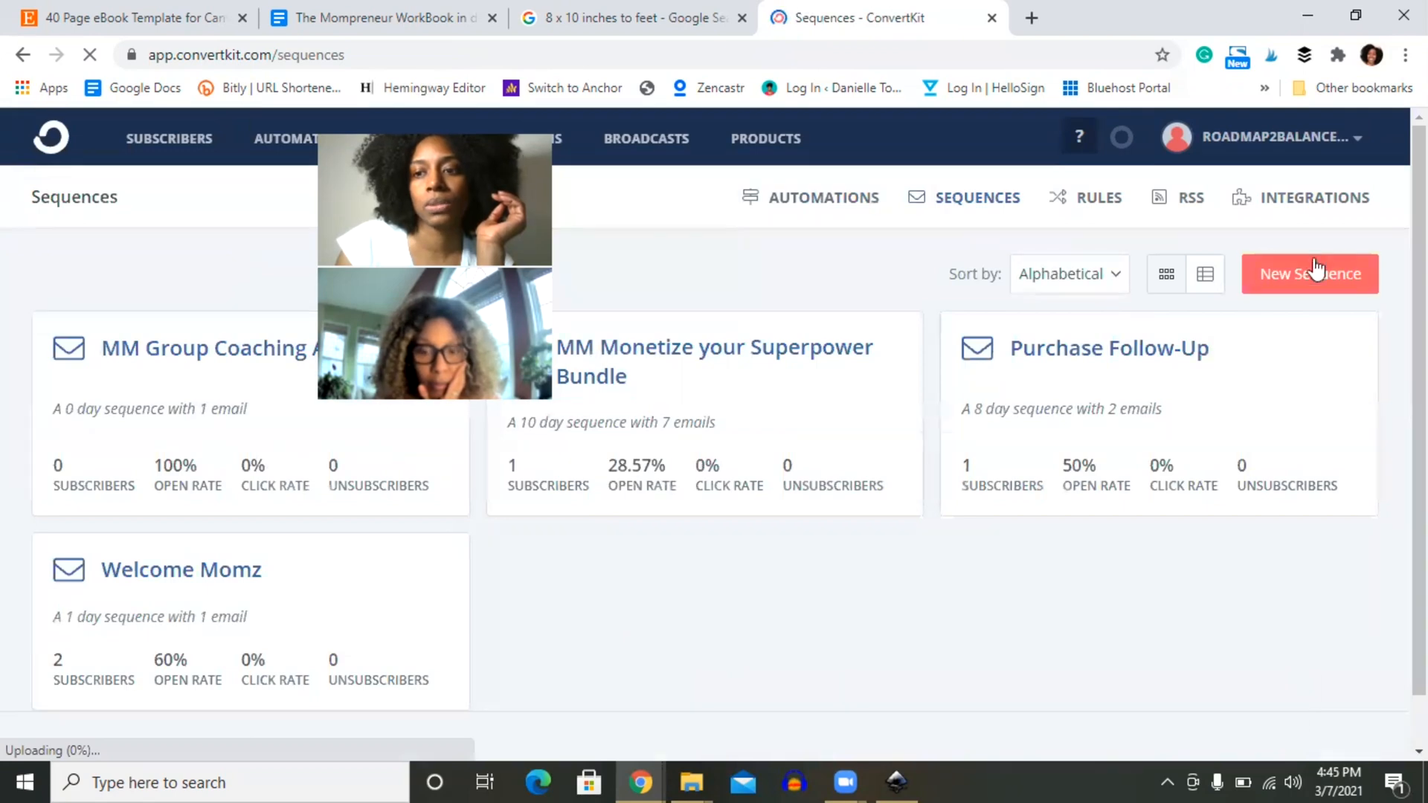
click(1316, 271)
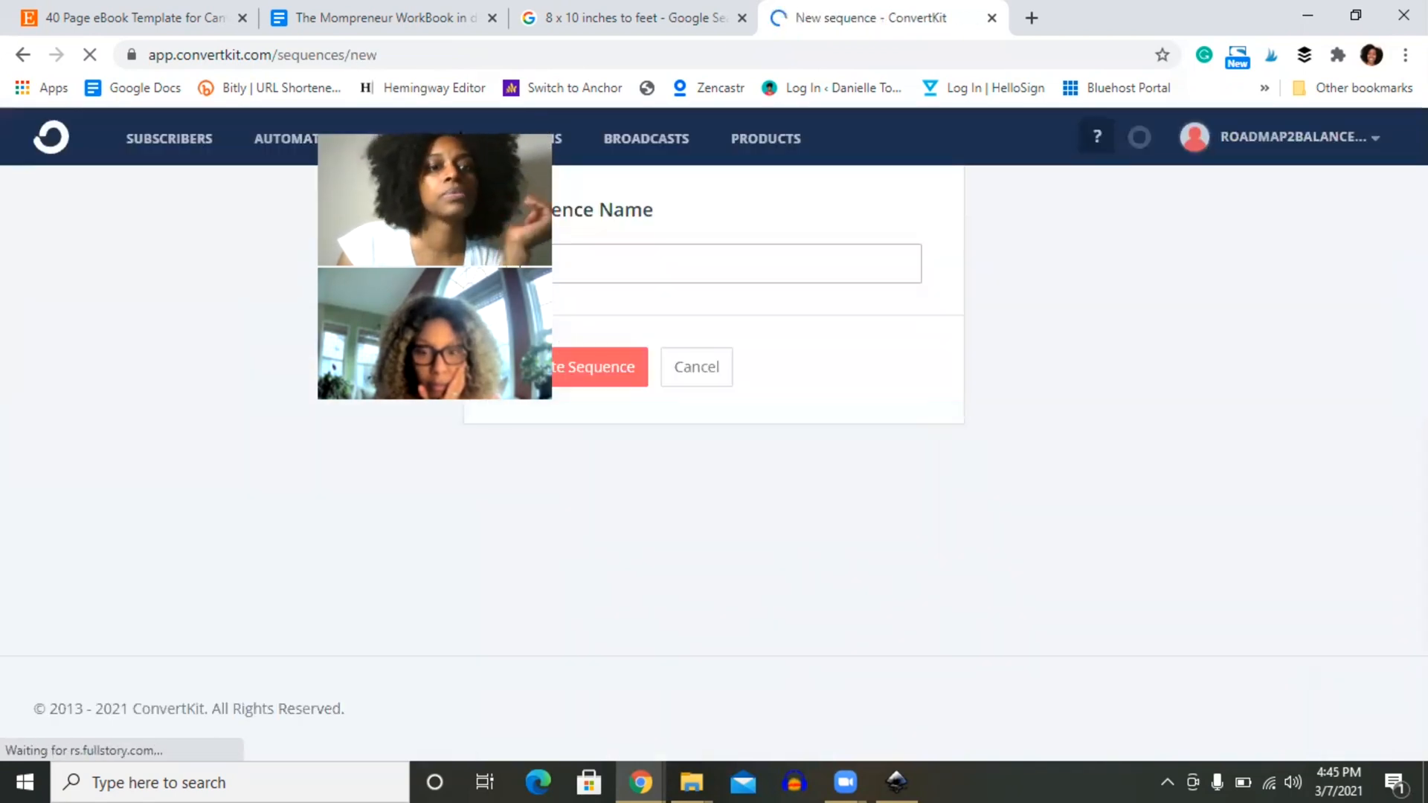
text(Sample)
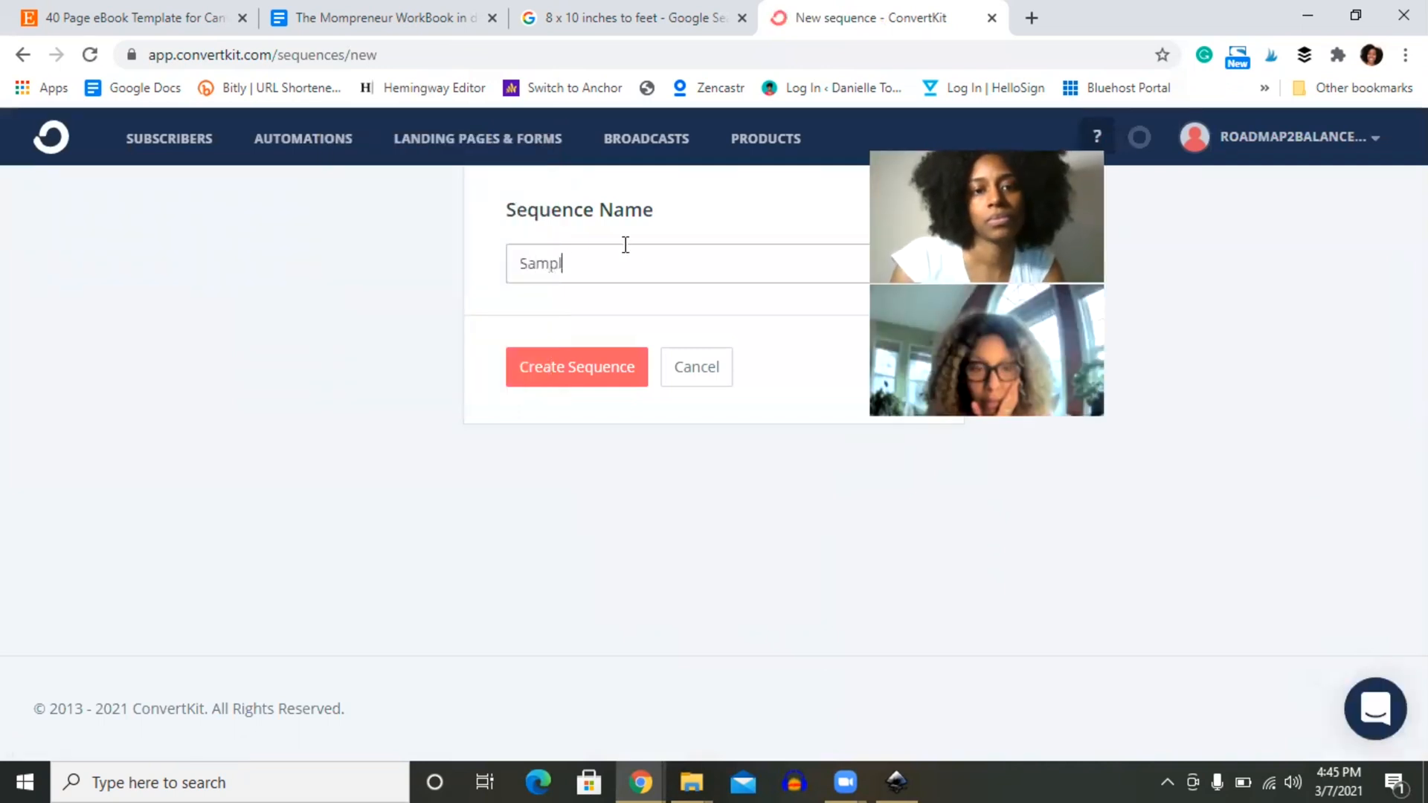
click(574, 368)
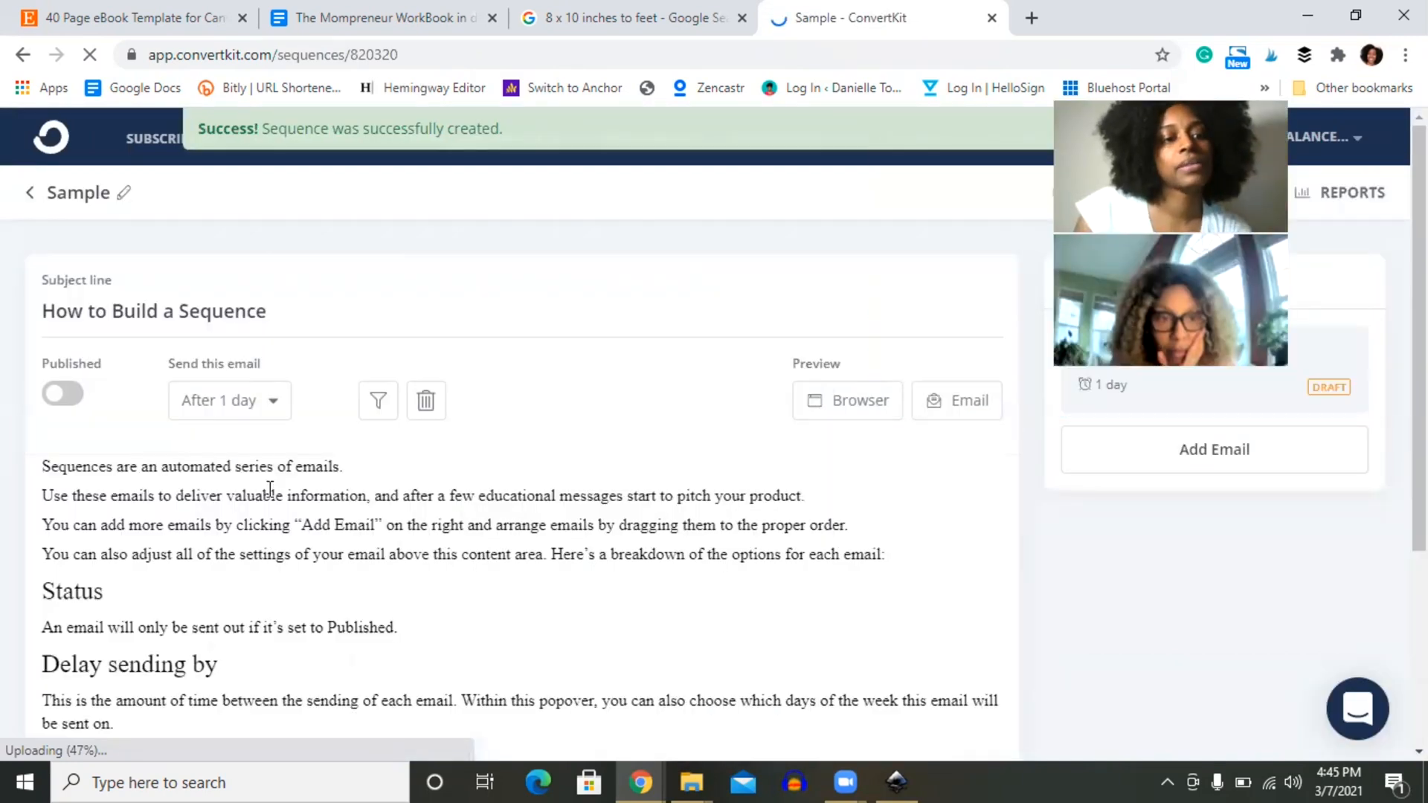
Step: Examine the default "How to Build a Sequence" email in the Sample sequence, including its guidance on status, delay and subscriber exclusions
scroll(270, 489, down, 2)
scroll(270, 489, down, 1)
scroll(270, 488, up, 3)
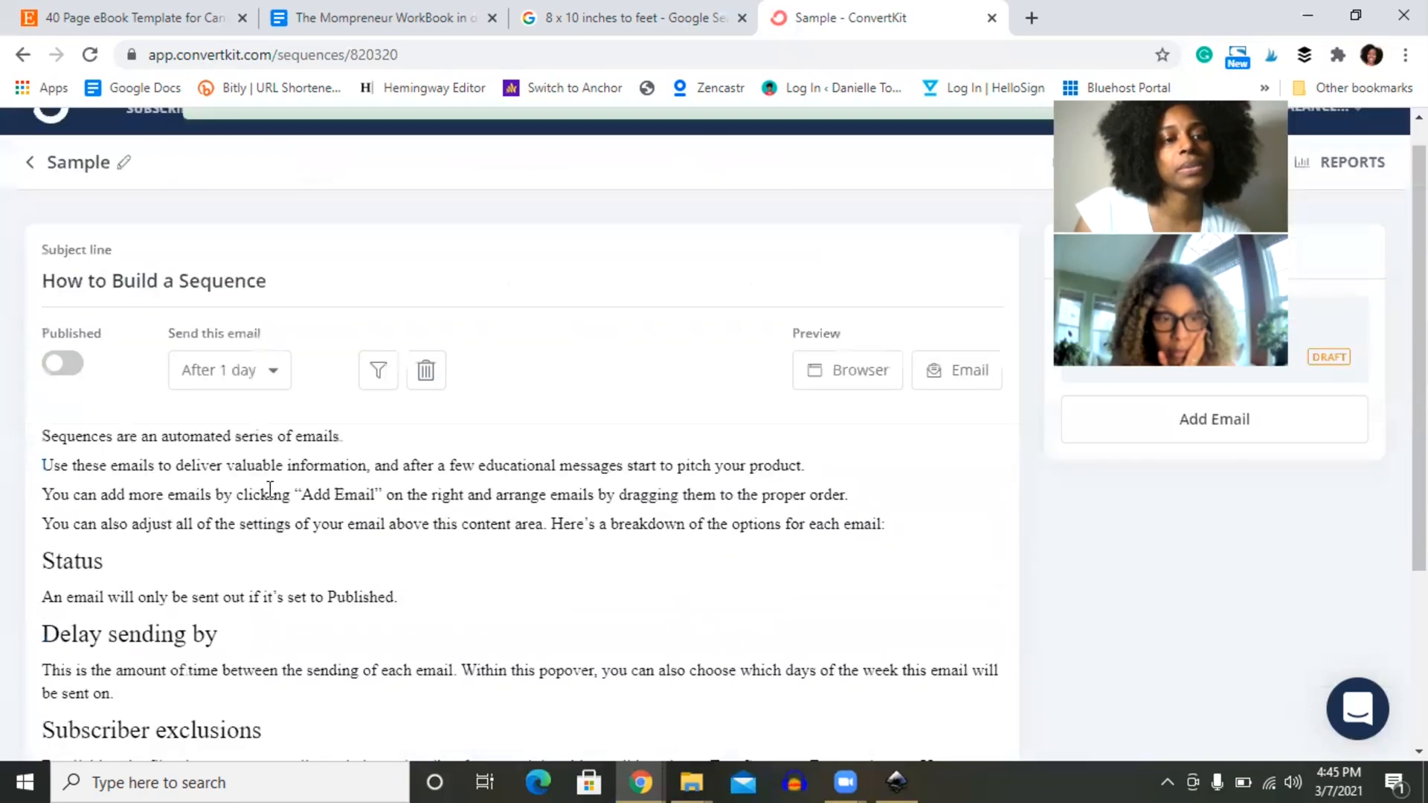
scroll(271, 418, up, 1)
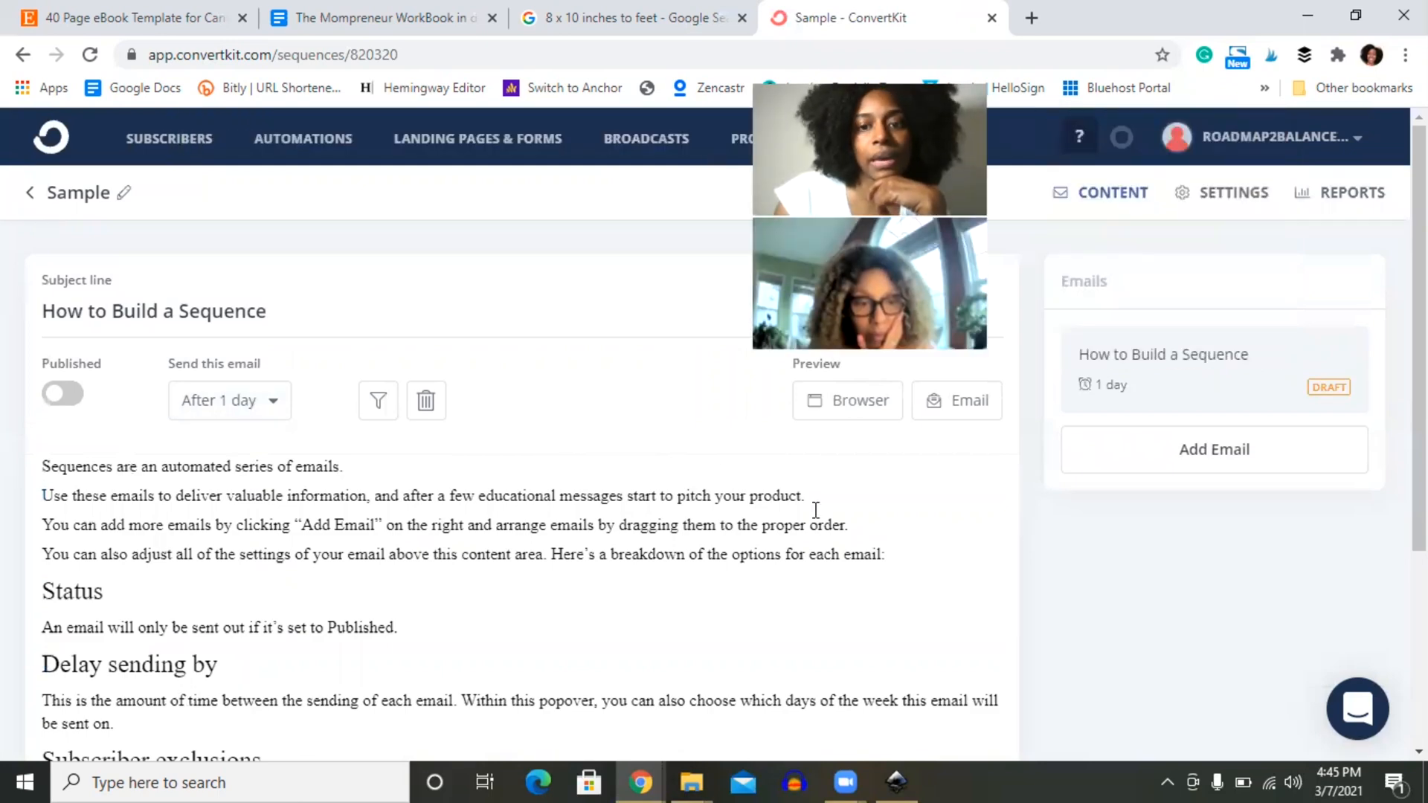
scroll(816, 511, down, 4)
scroll(815, 511, up, 4)
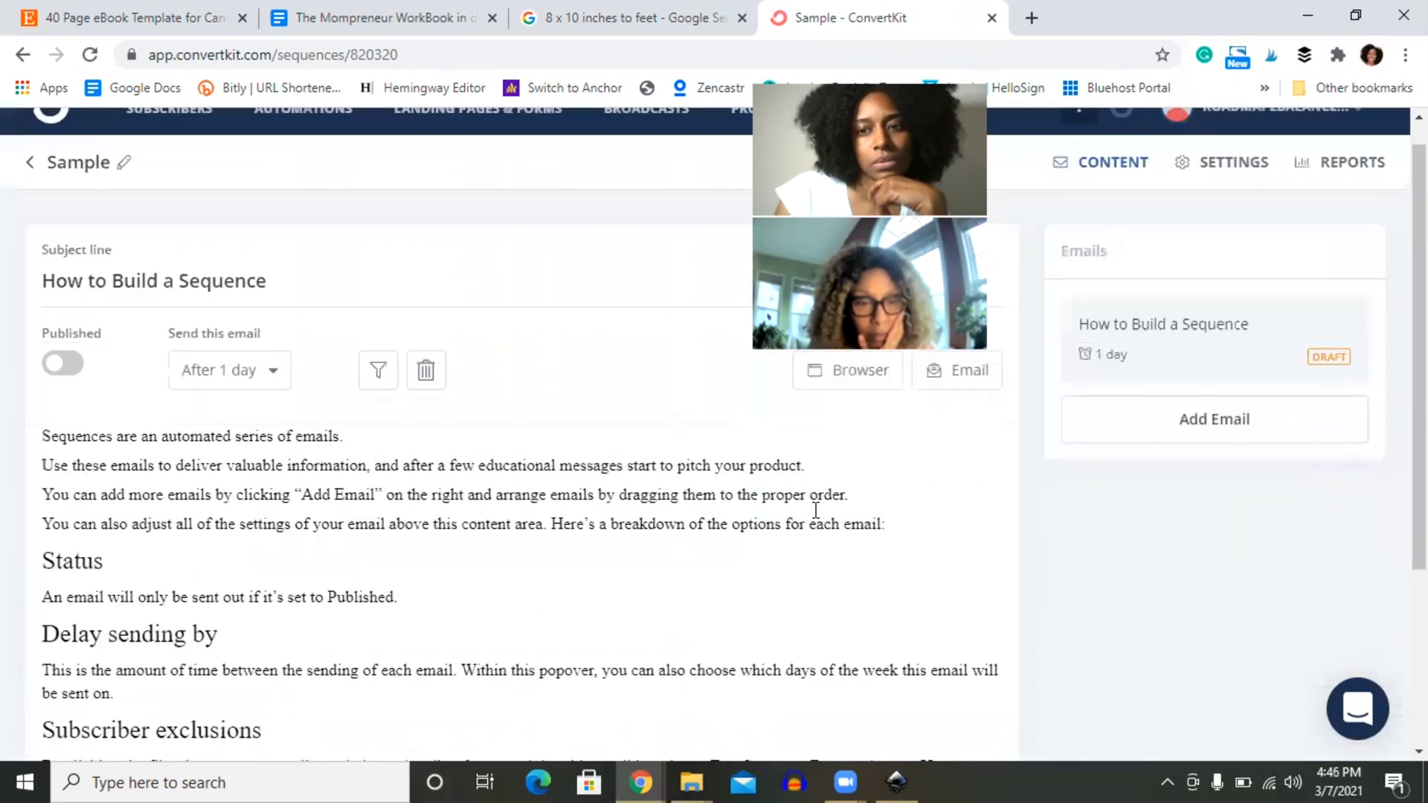
scroll(825, 461, up, 1)
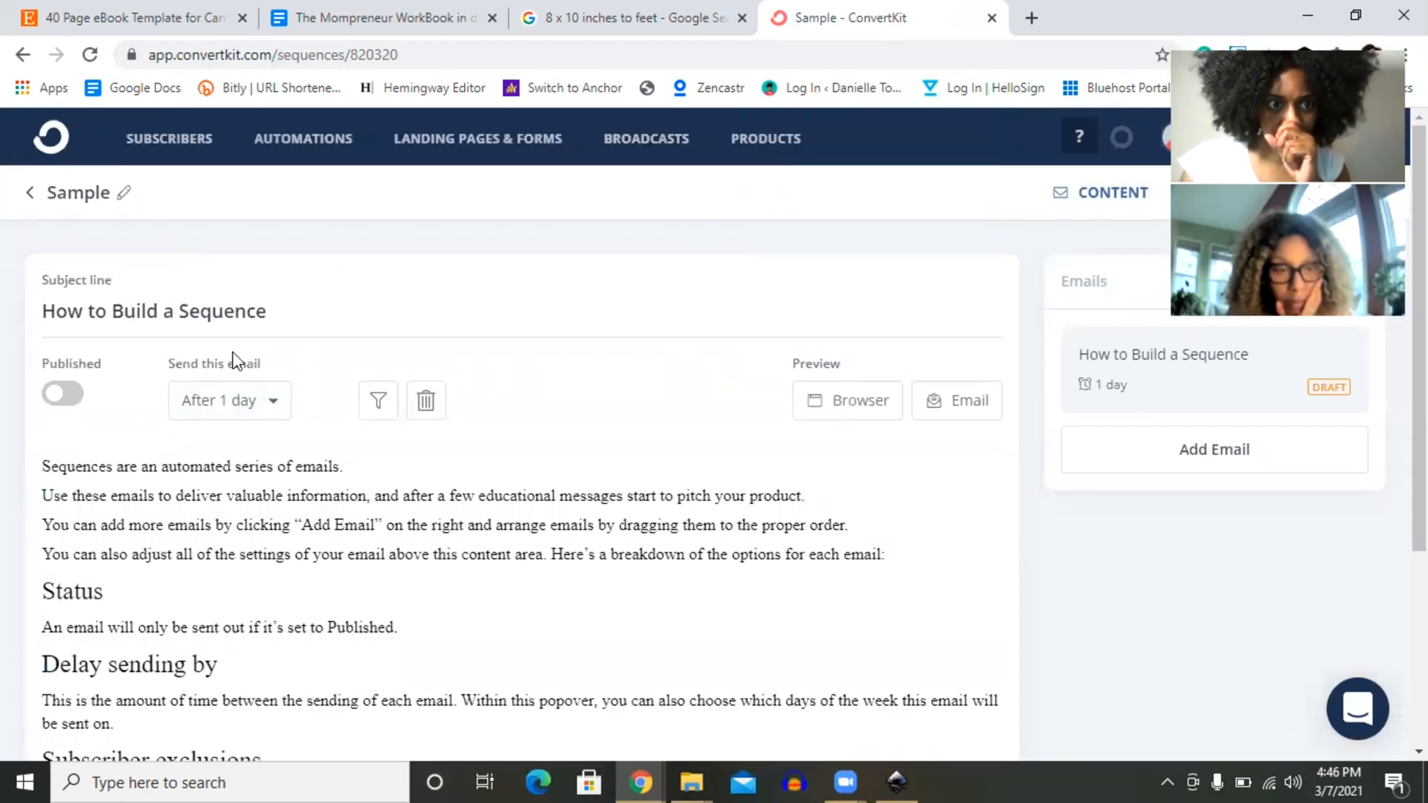
scroll(231, 359, down, 1)
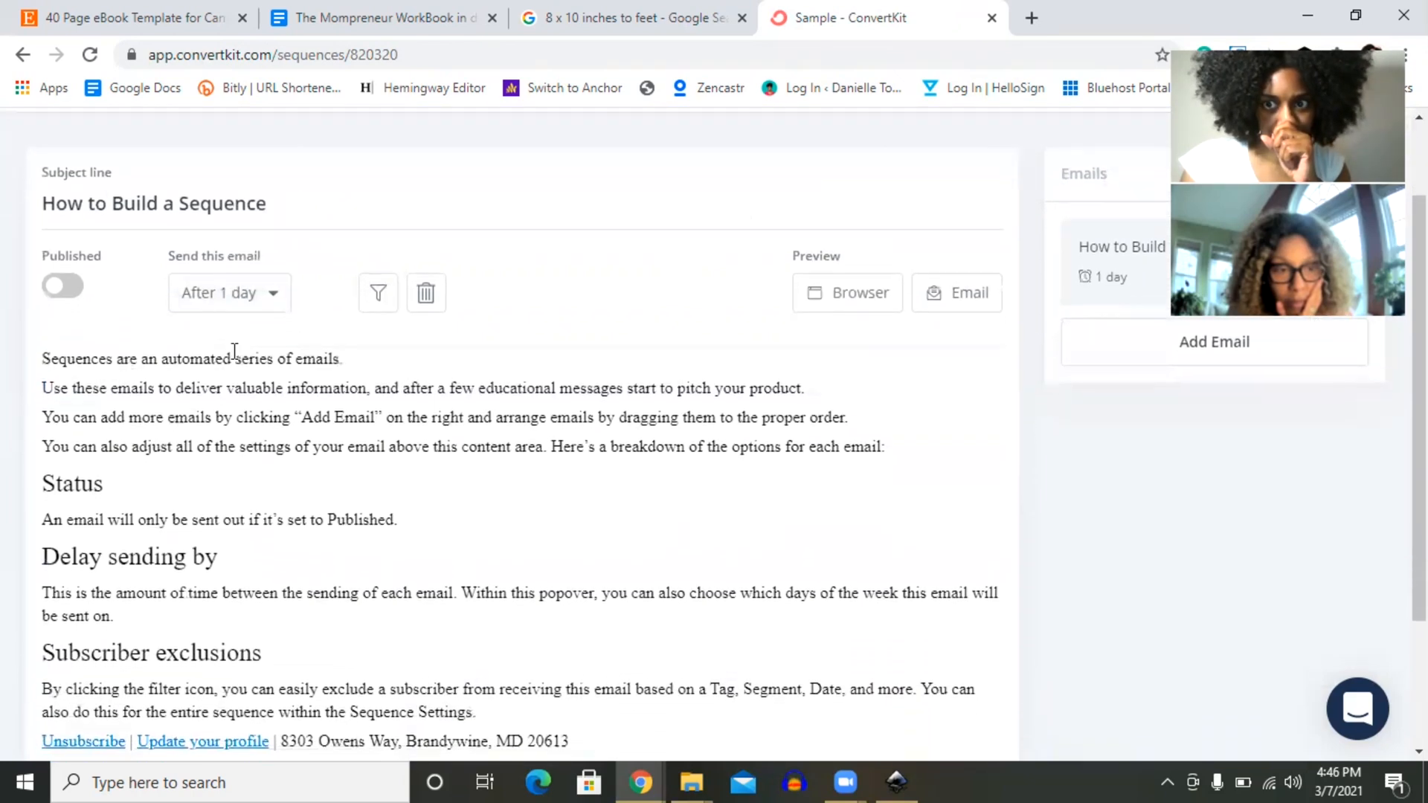
scroll(757, 453, up, 2)
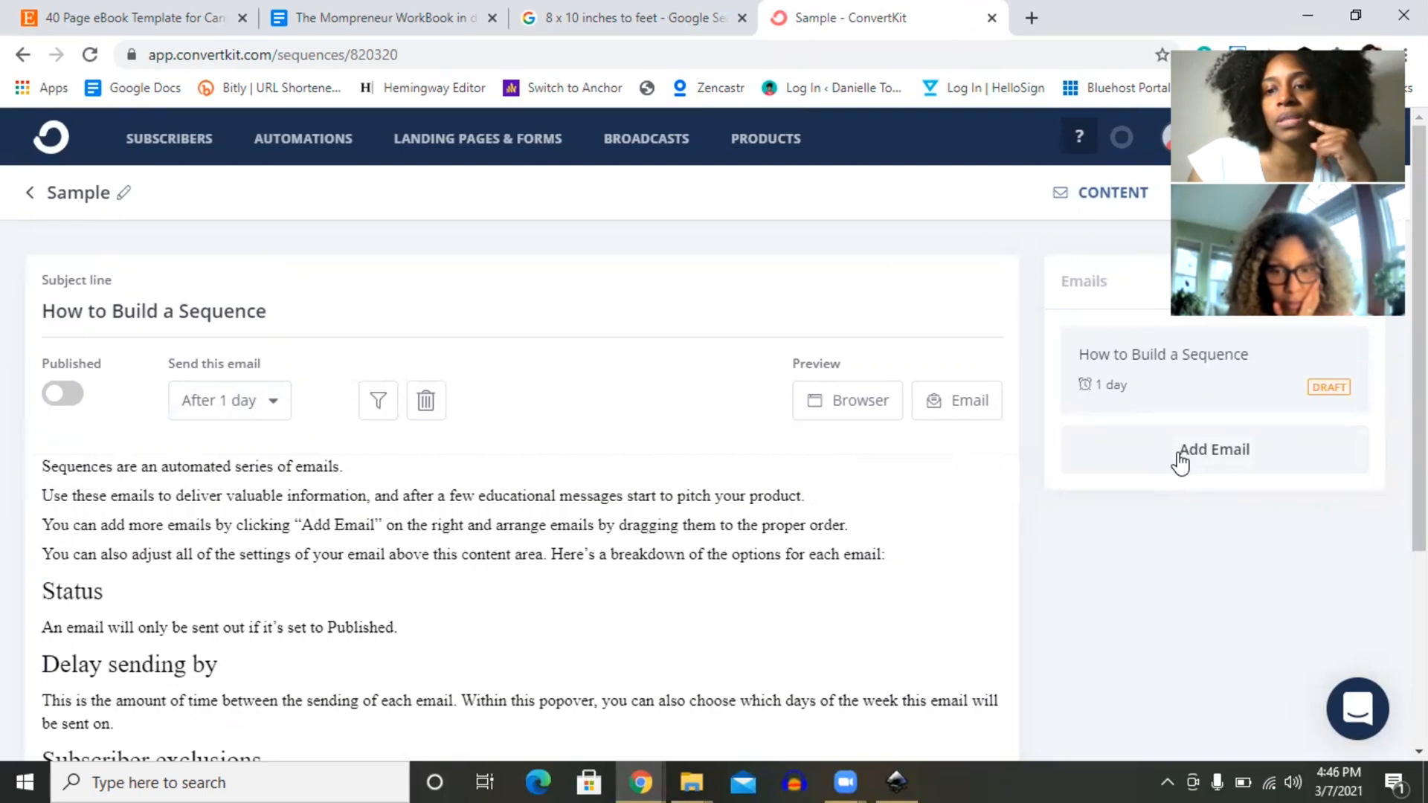
Step: Add a second email to the Sample sequence and look over its body text
click(1180, 461)
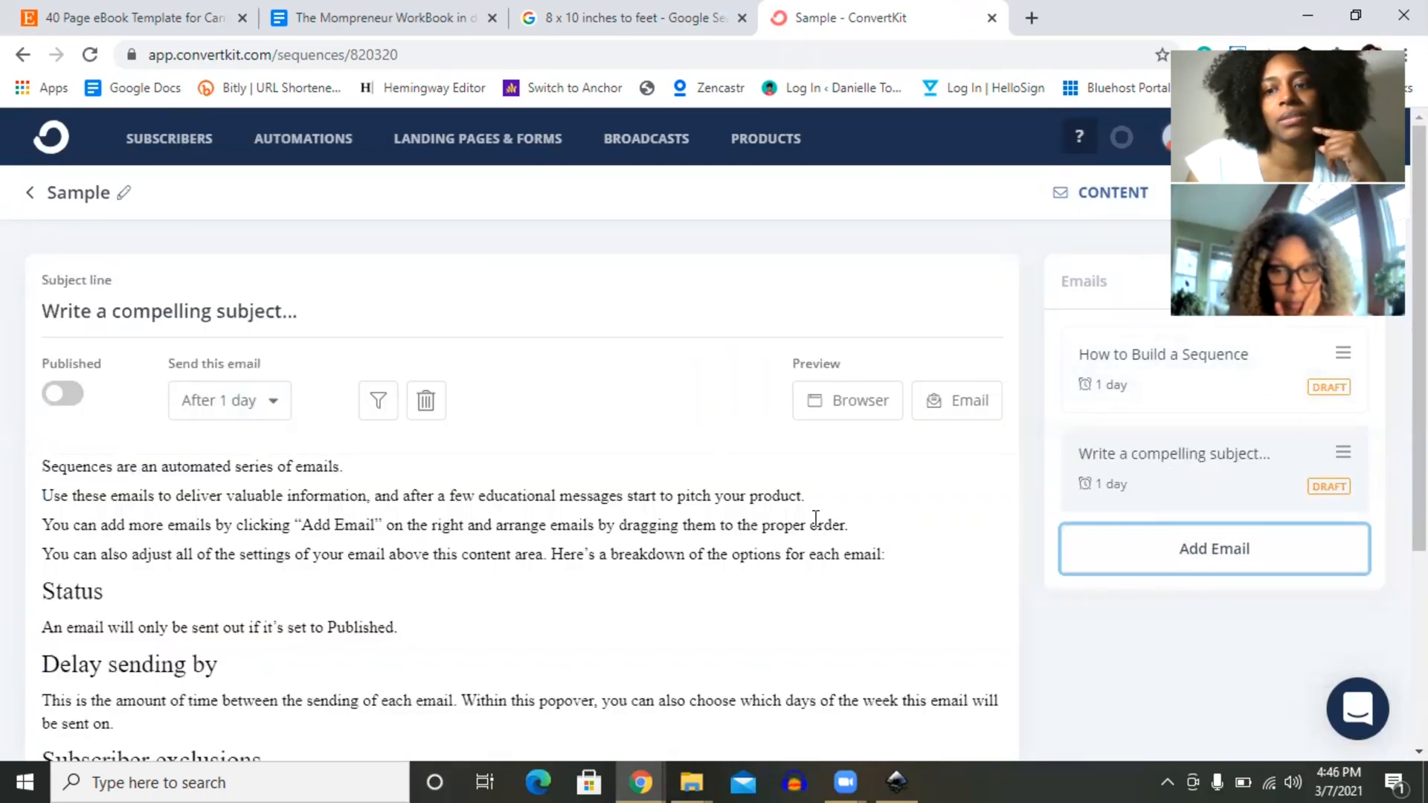
scroll(540, 525, down, 2)
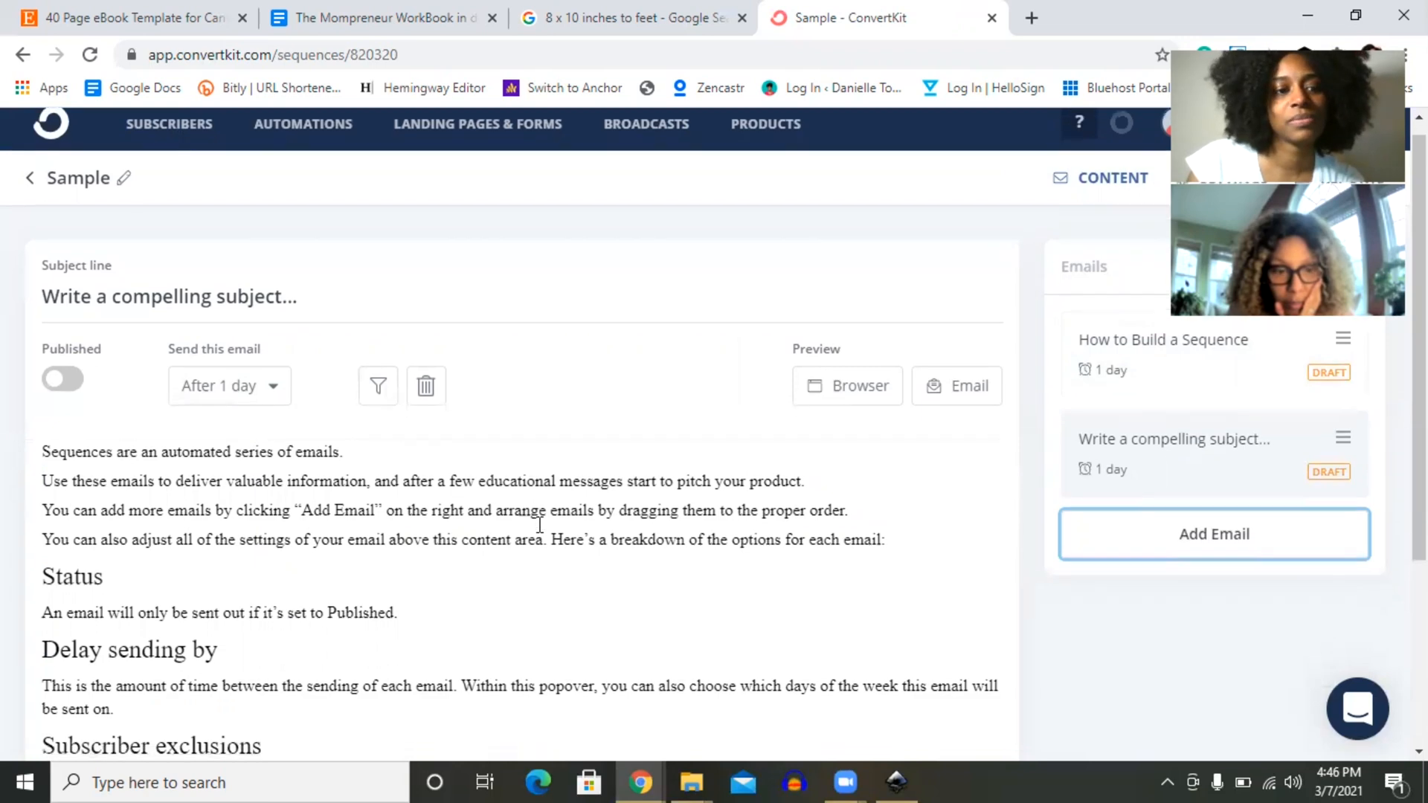
scroll(540, 525, down, 2)
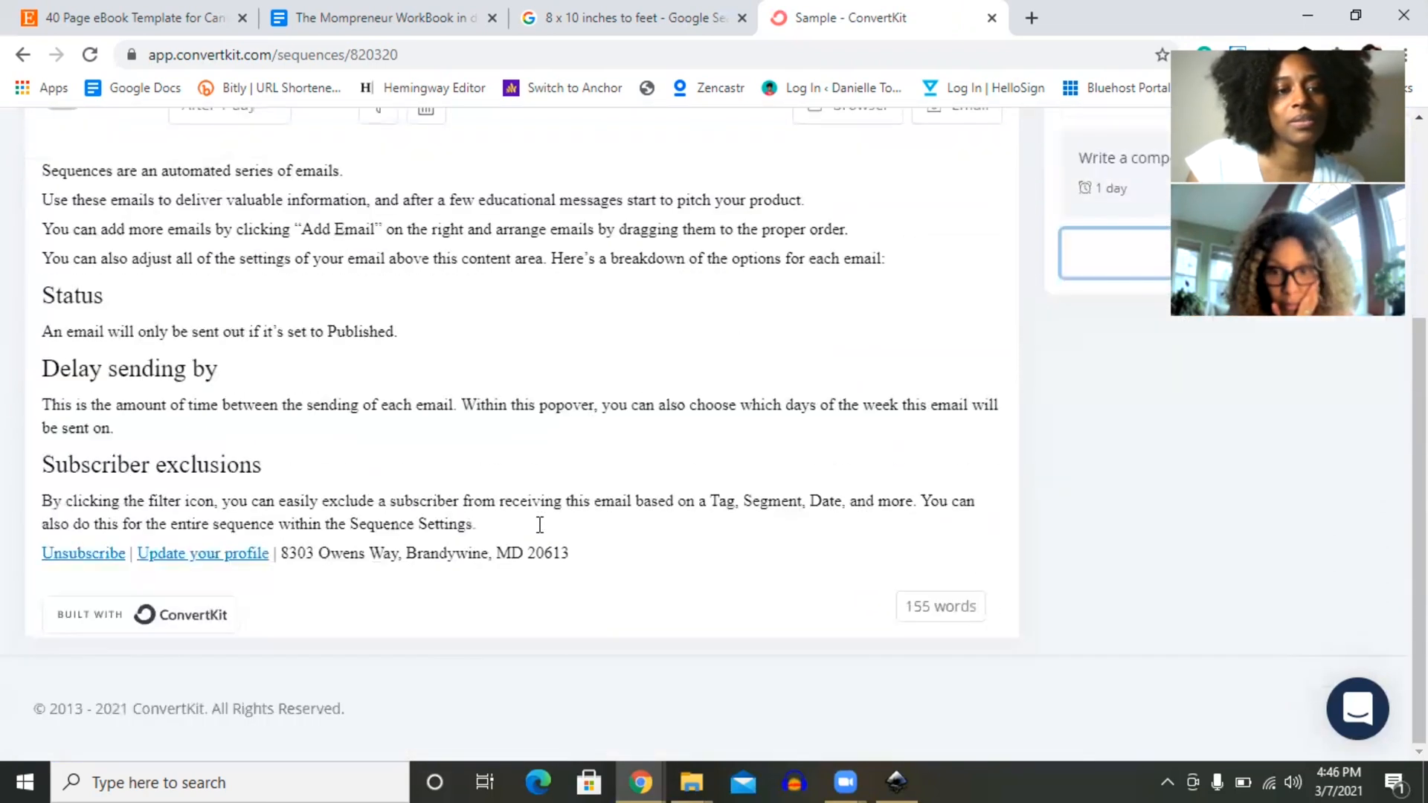
scroll(540, 525, up, 4)
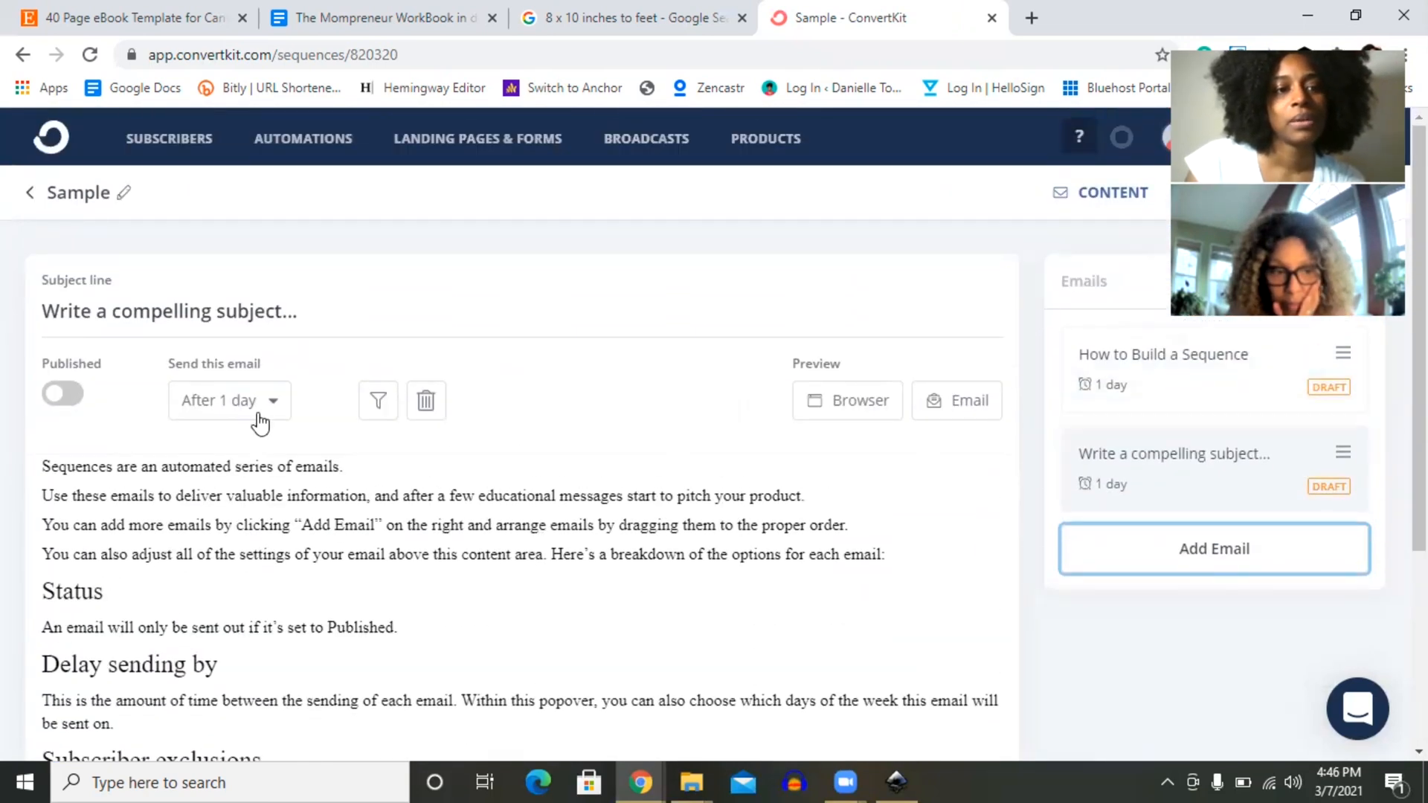
Step: Set the second email to send 12 days after the last email
click(238, 413)
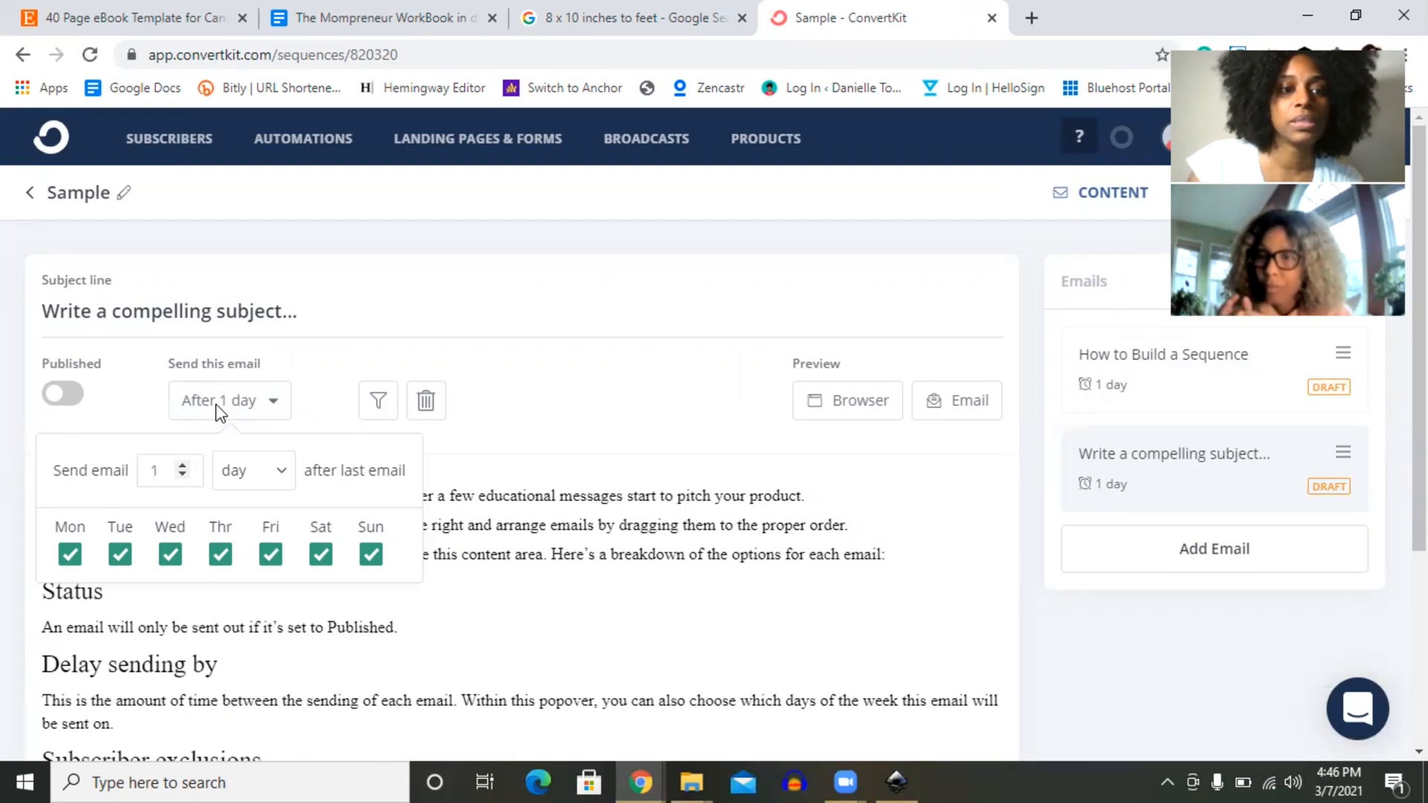
click(181, 466)
click(182, 466)
click(181, 466)
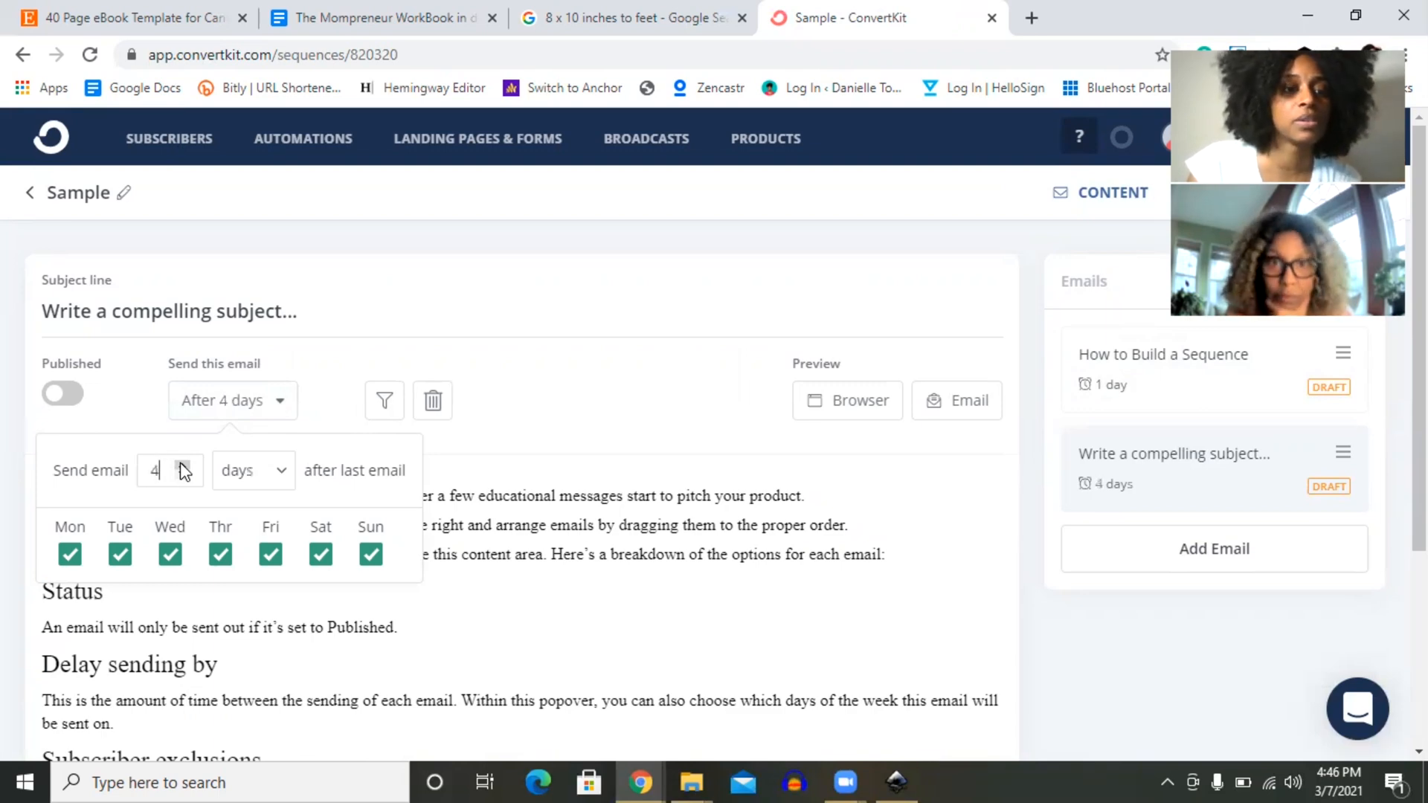
click(182, 467)
click(181, 467)
click(182, 466)
click(181, 466)
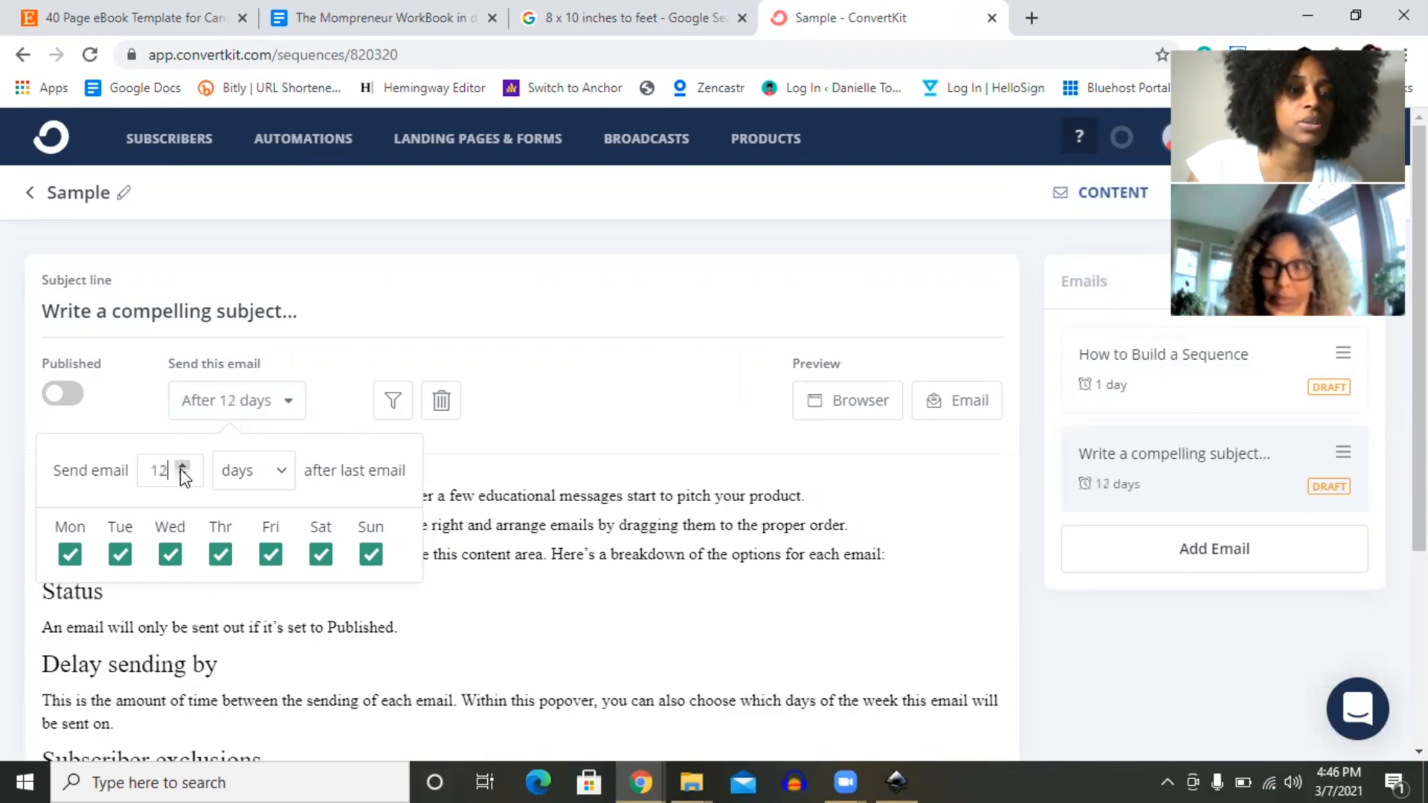
Step: Reduce the second email's delay to 4 days, check the available time units, and save the send time
click(184, 479)
click(185, 479)
click(184, 479)
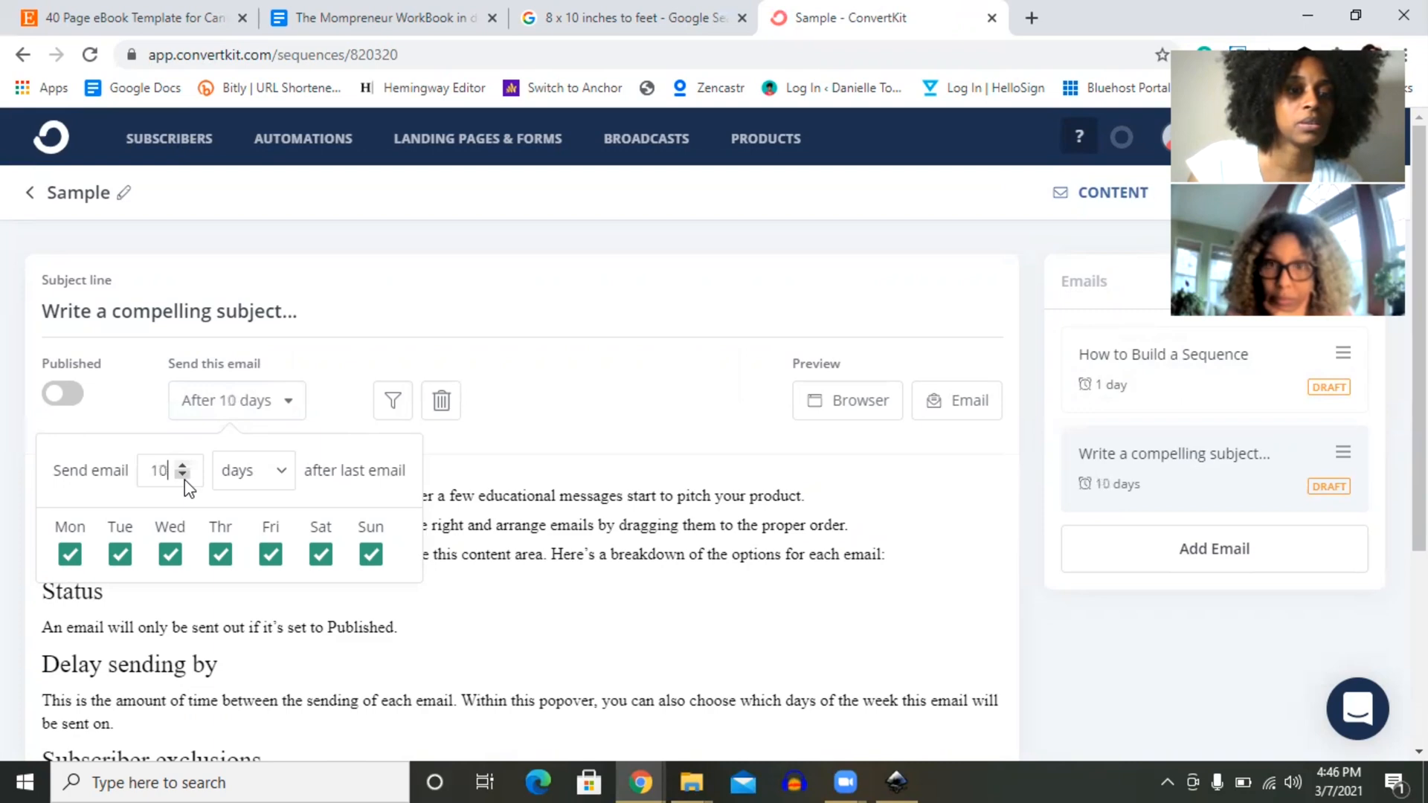
double_click(184, 479)
click(184, 479)
double_click(185, 479)
click(184, 479)
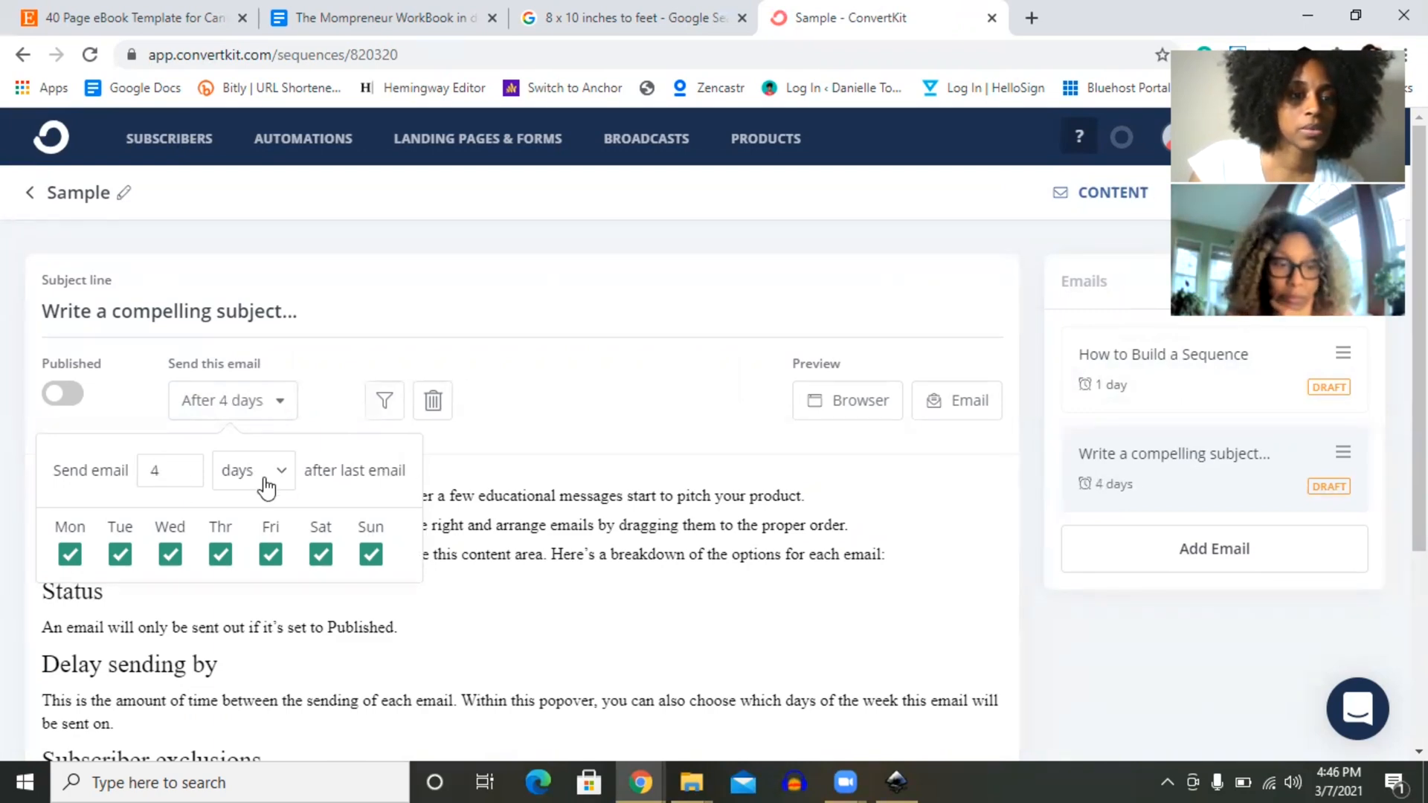
click(237, 487)
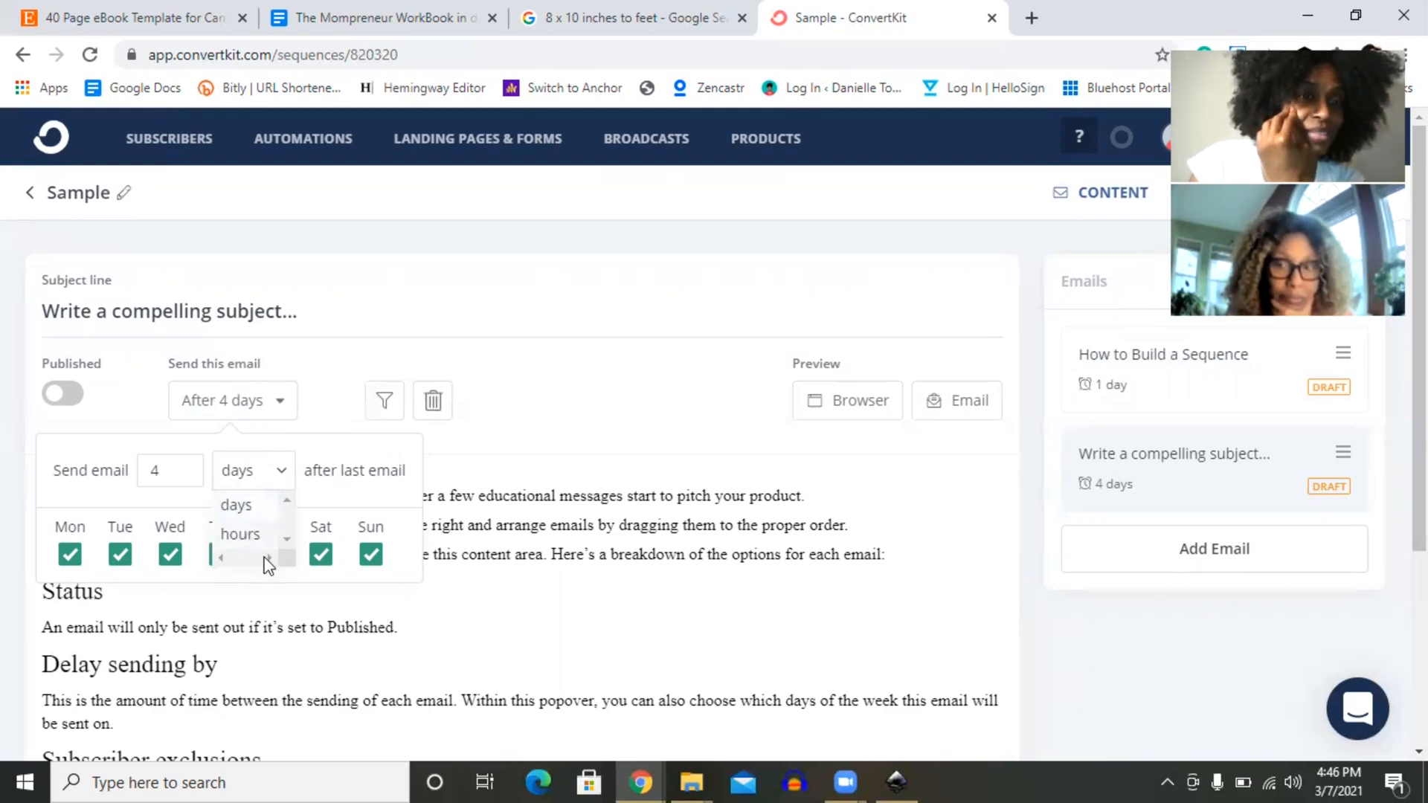
click(151, 429)
Step: Set the second email to send 1 day after the last email and save the send time
click(242, 399)
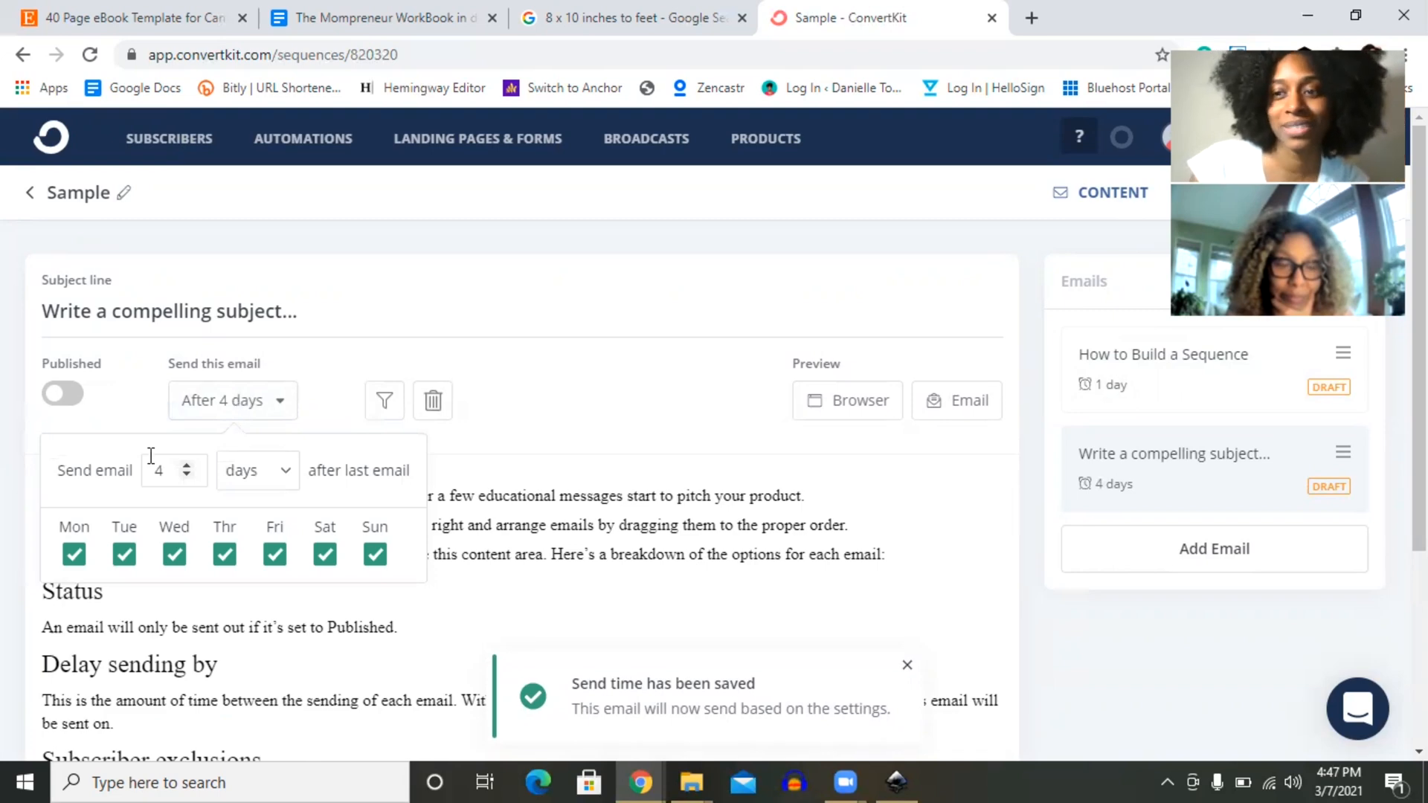
click(186, 476)
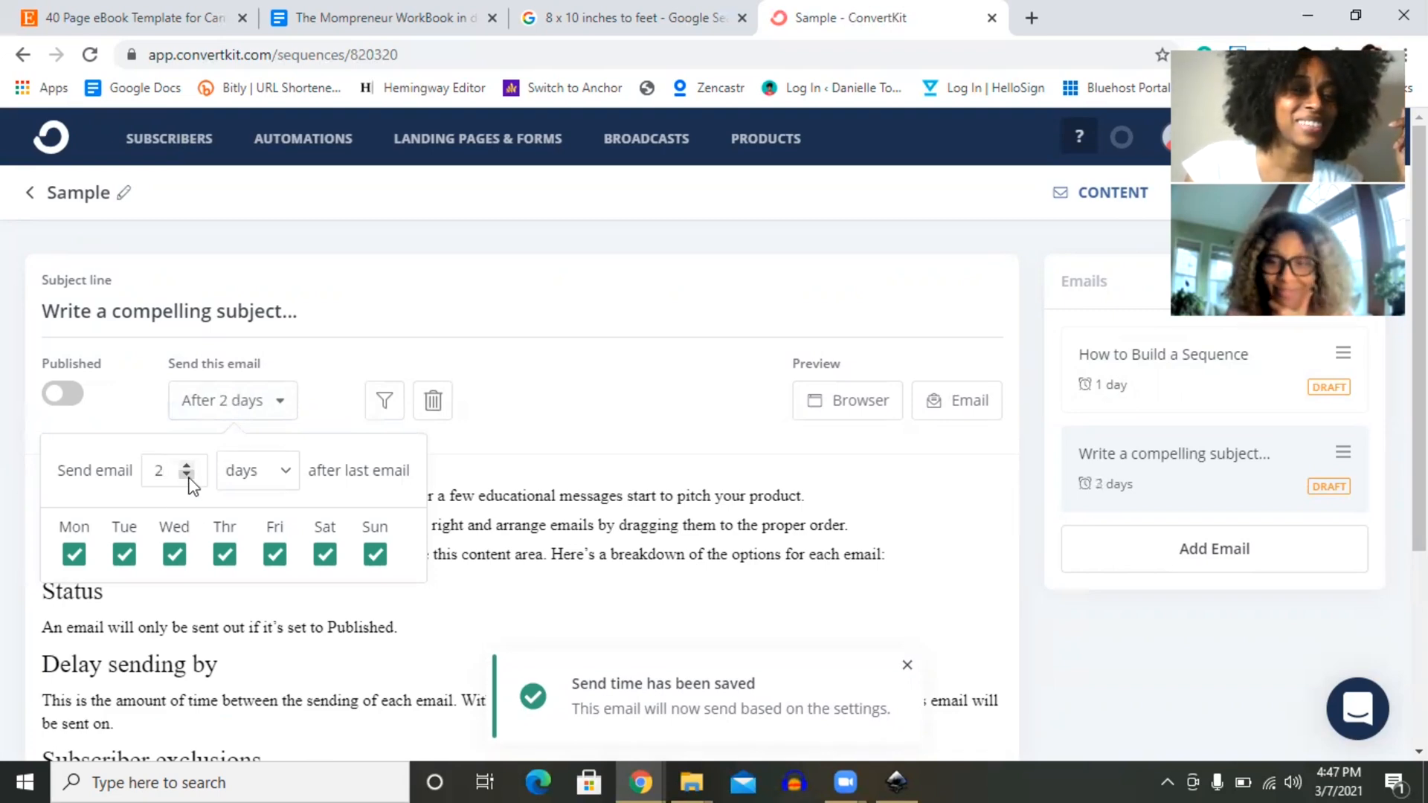
click(187, 476)
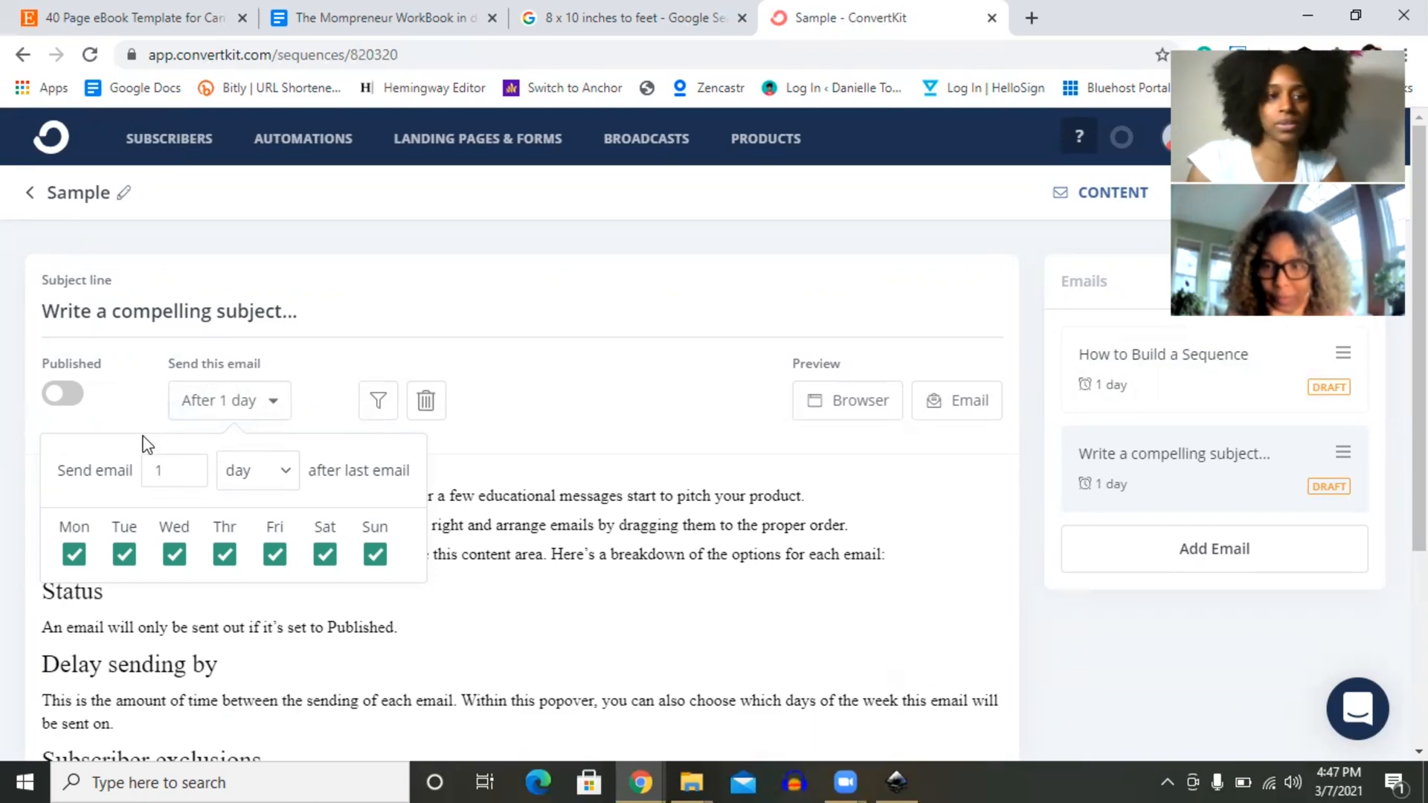
click(128, 389)
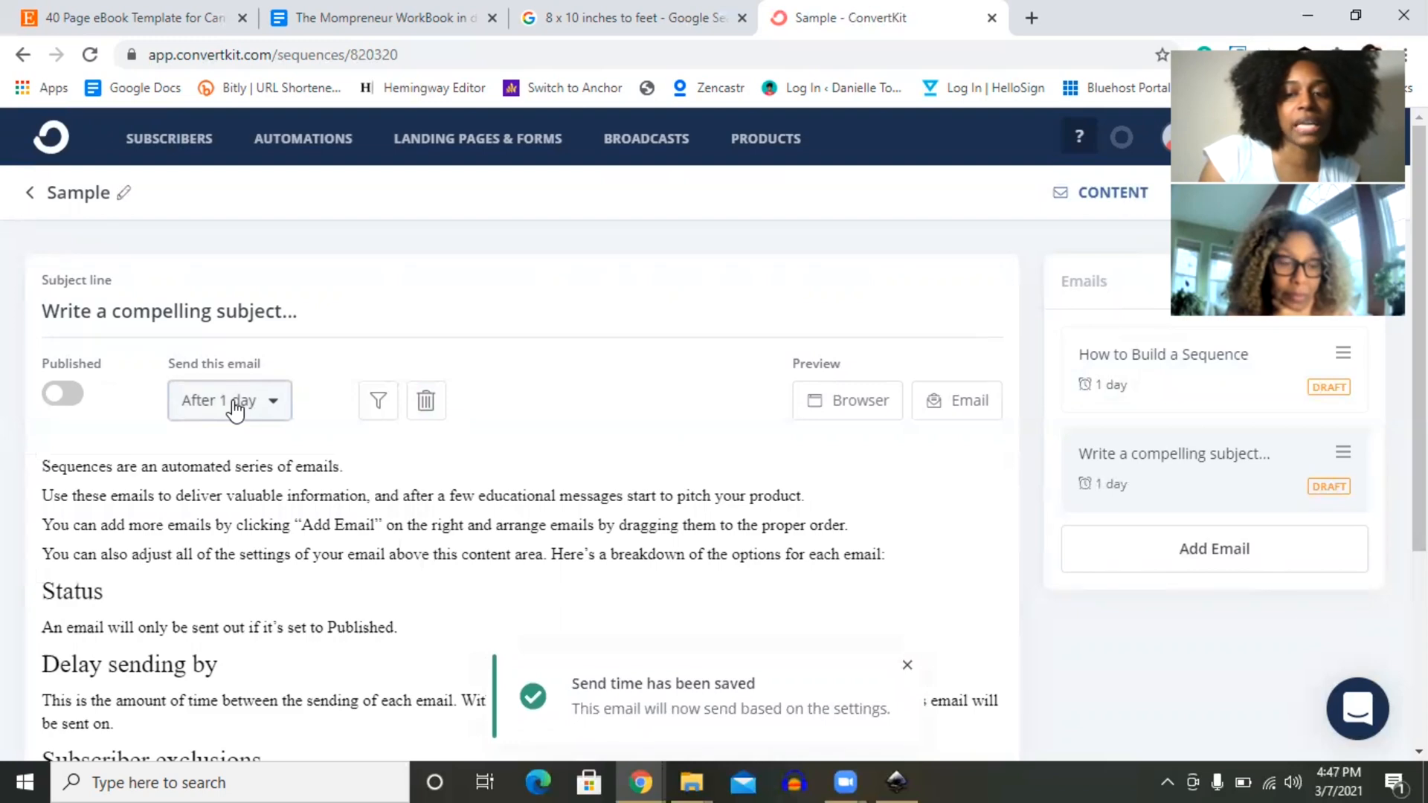
Step: Look over the second email's content and reopen the "How to Build a Sequence" email
scroll(804, 405, down, 3)
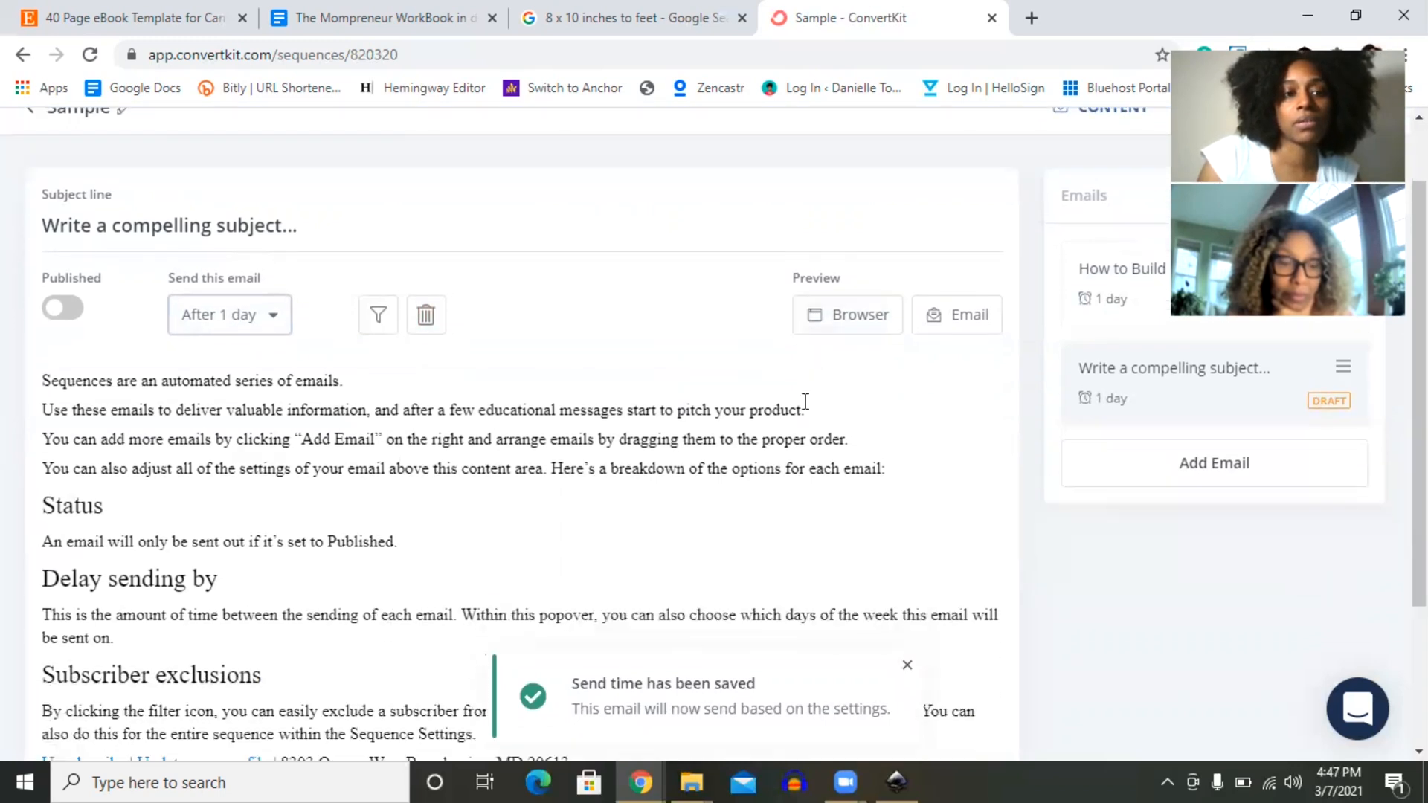
scroll(805, 402, down, 1)
scroll(805, 409, up, 4)
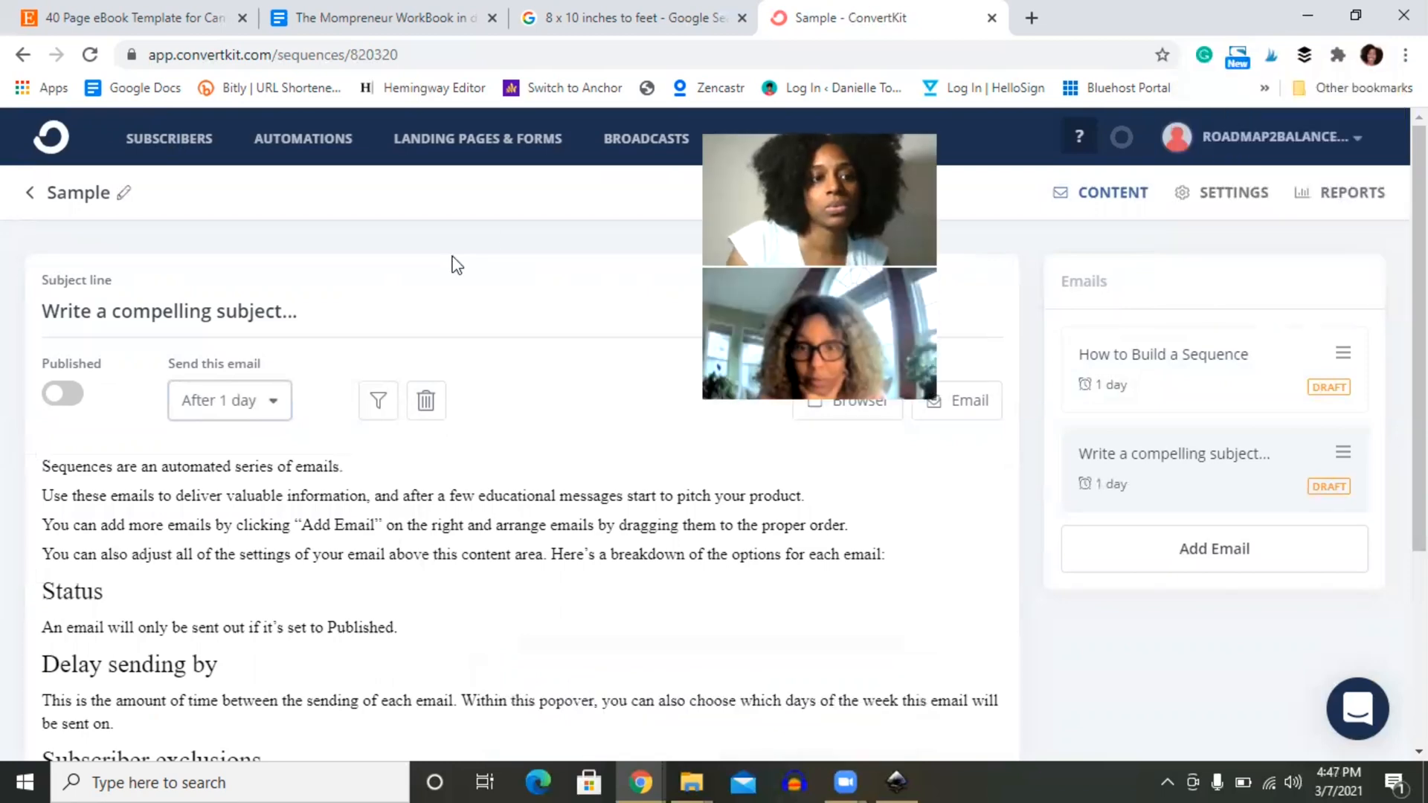
click(1346, 357)
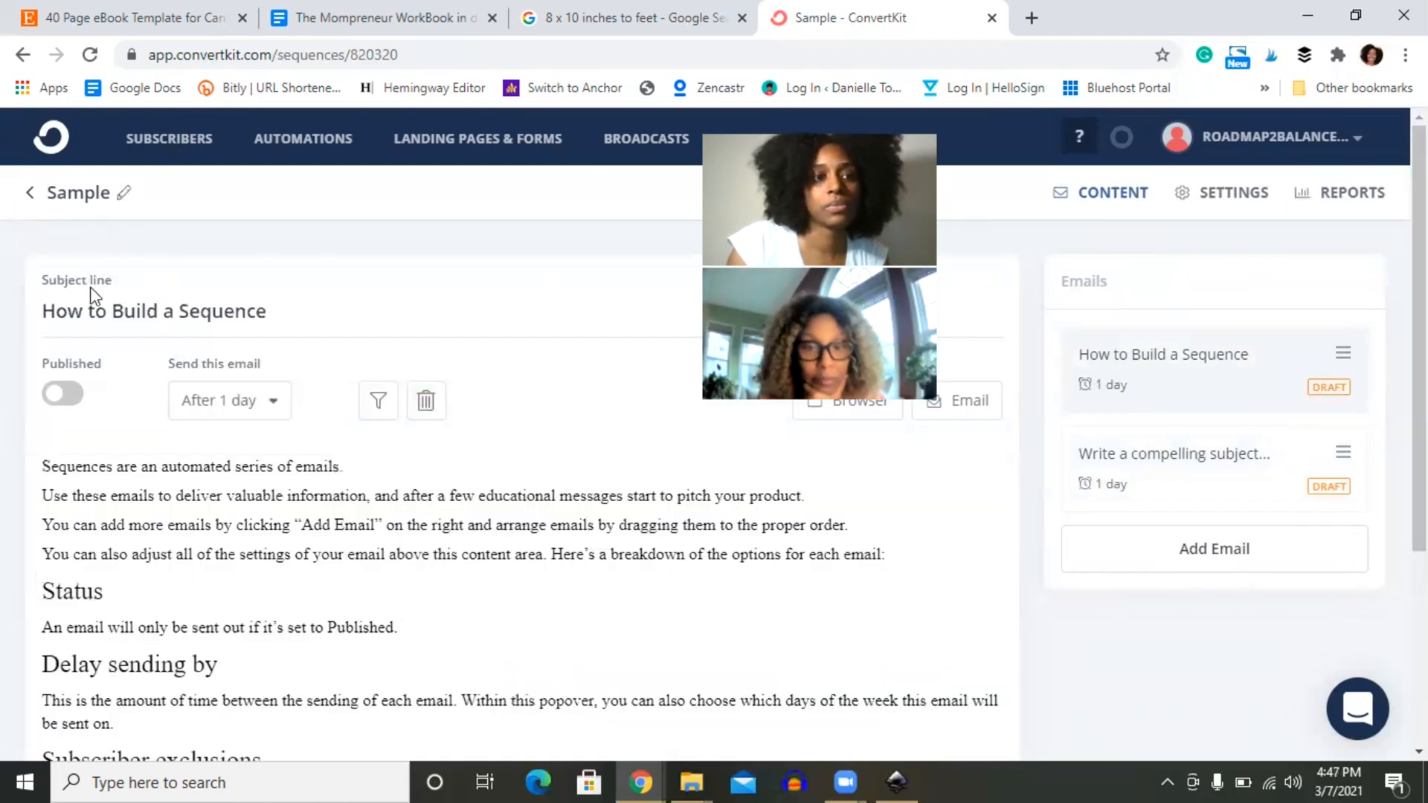
Step: Return to the overview of all sequences and look over the listed sequences
click(32, 196)
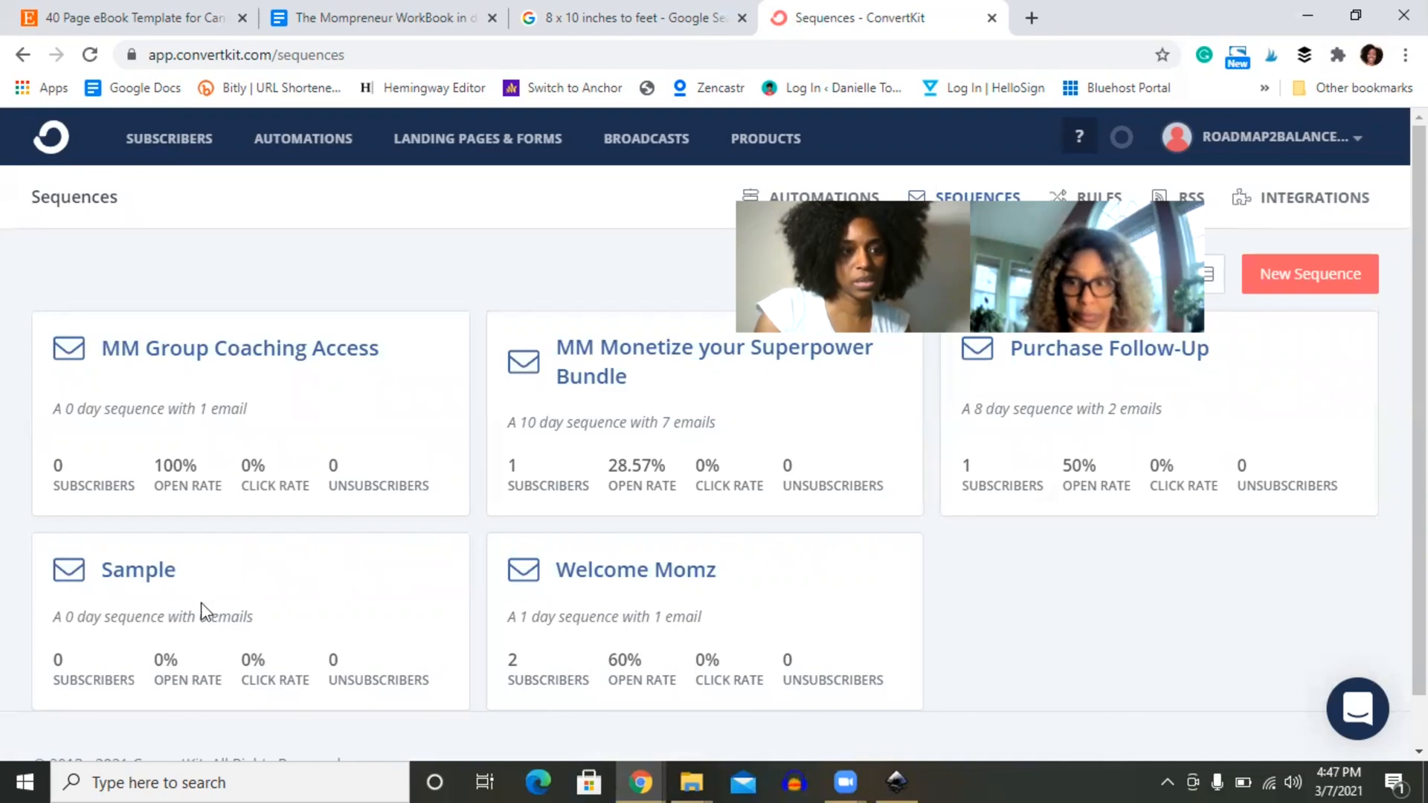
scroll(143, 617, down, 1)
scroll(233, 521, down, 1)
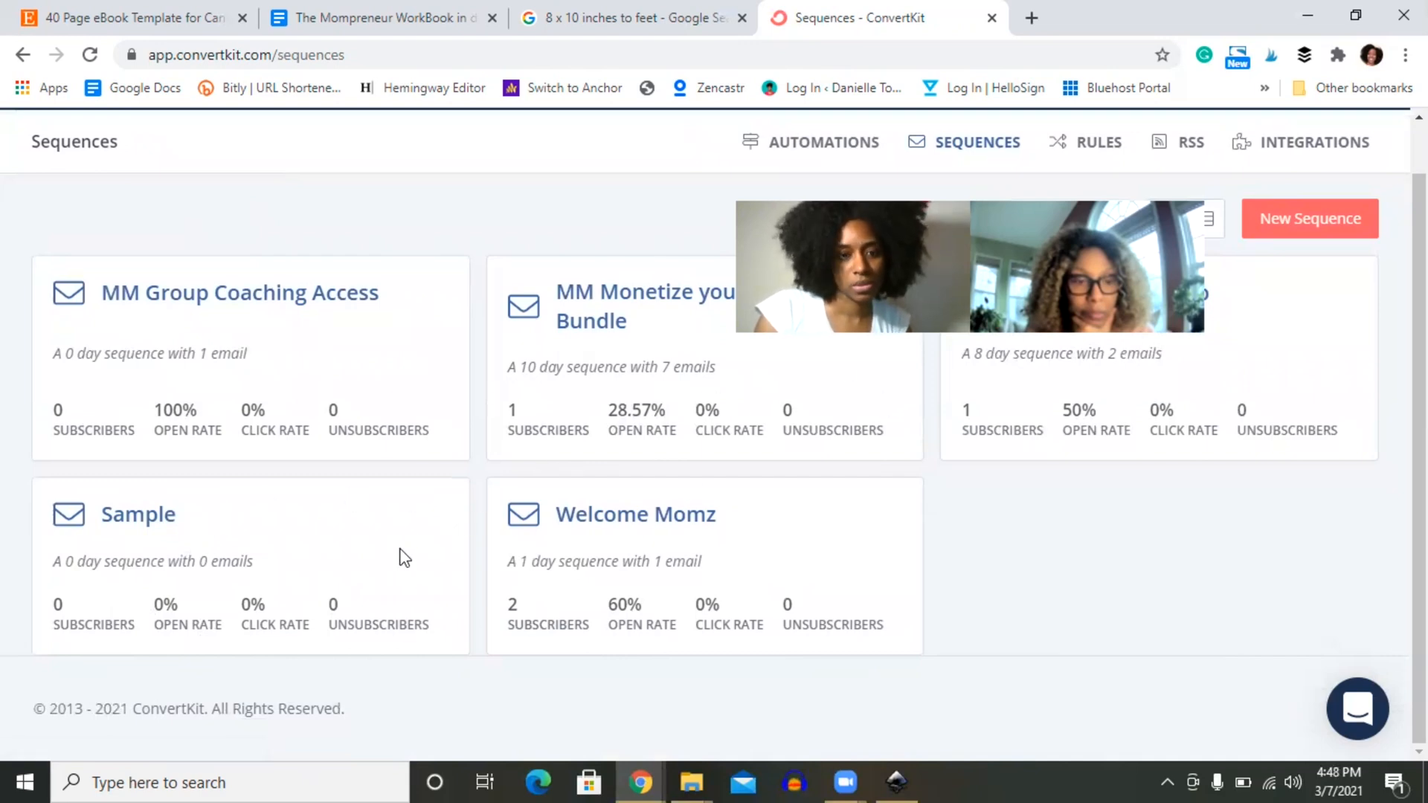
Step: Delete the Sample sequence through its sequence settings and confirm the deletion
click(108, 517)
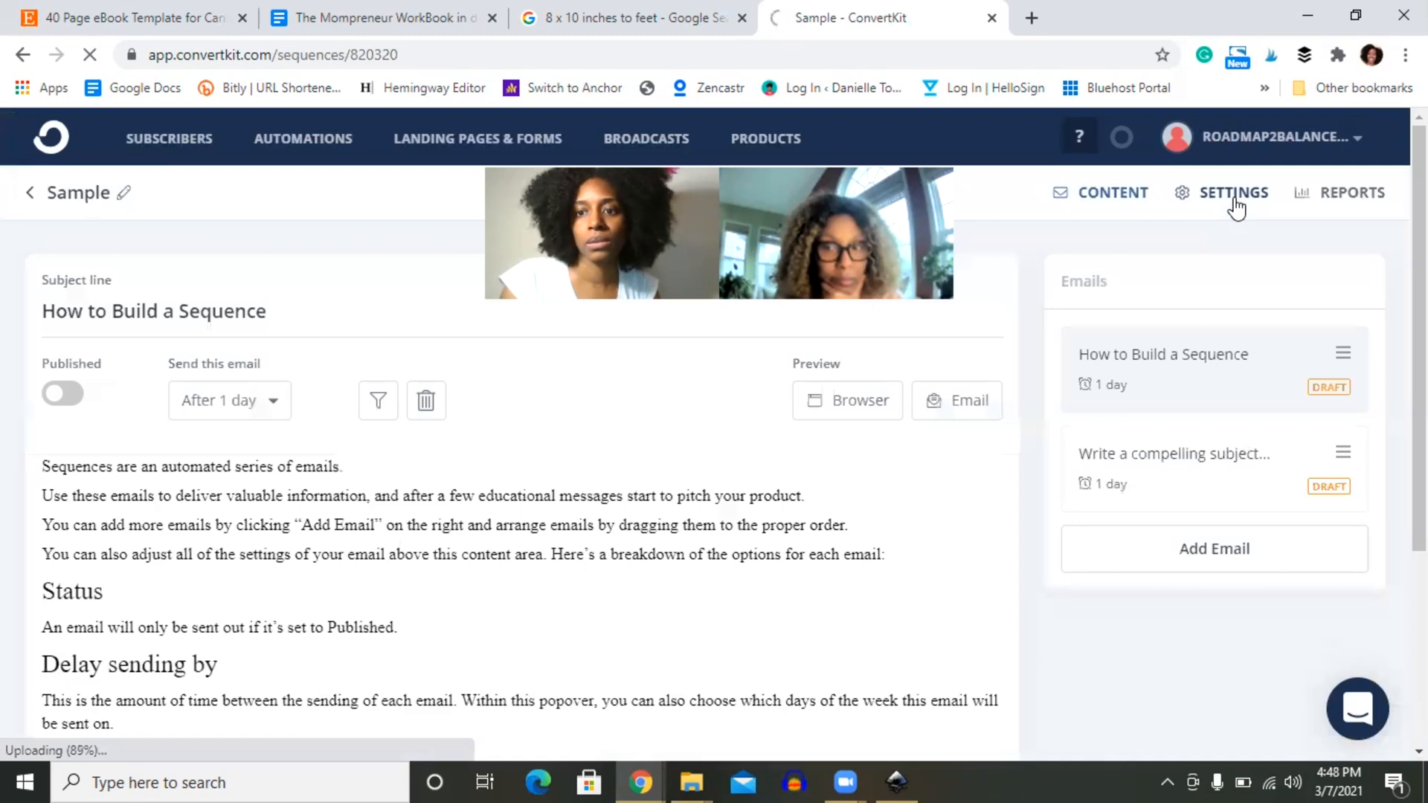
click(1233, 195)
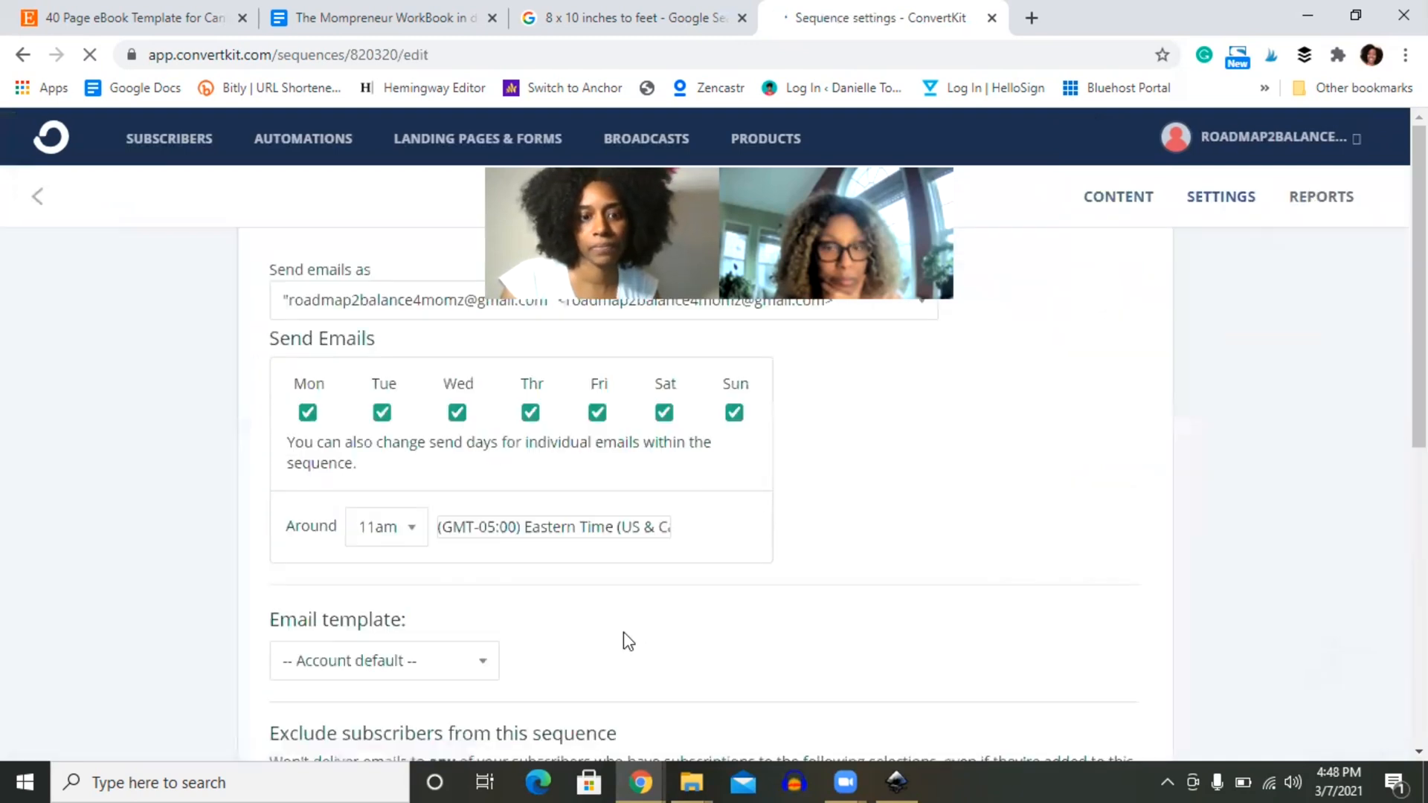
scroll(644, 491, down, 7)
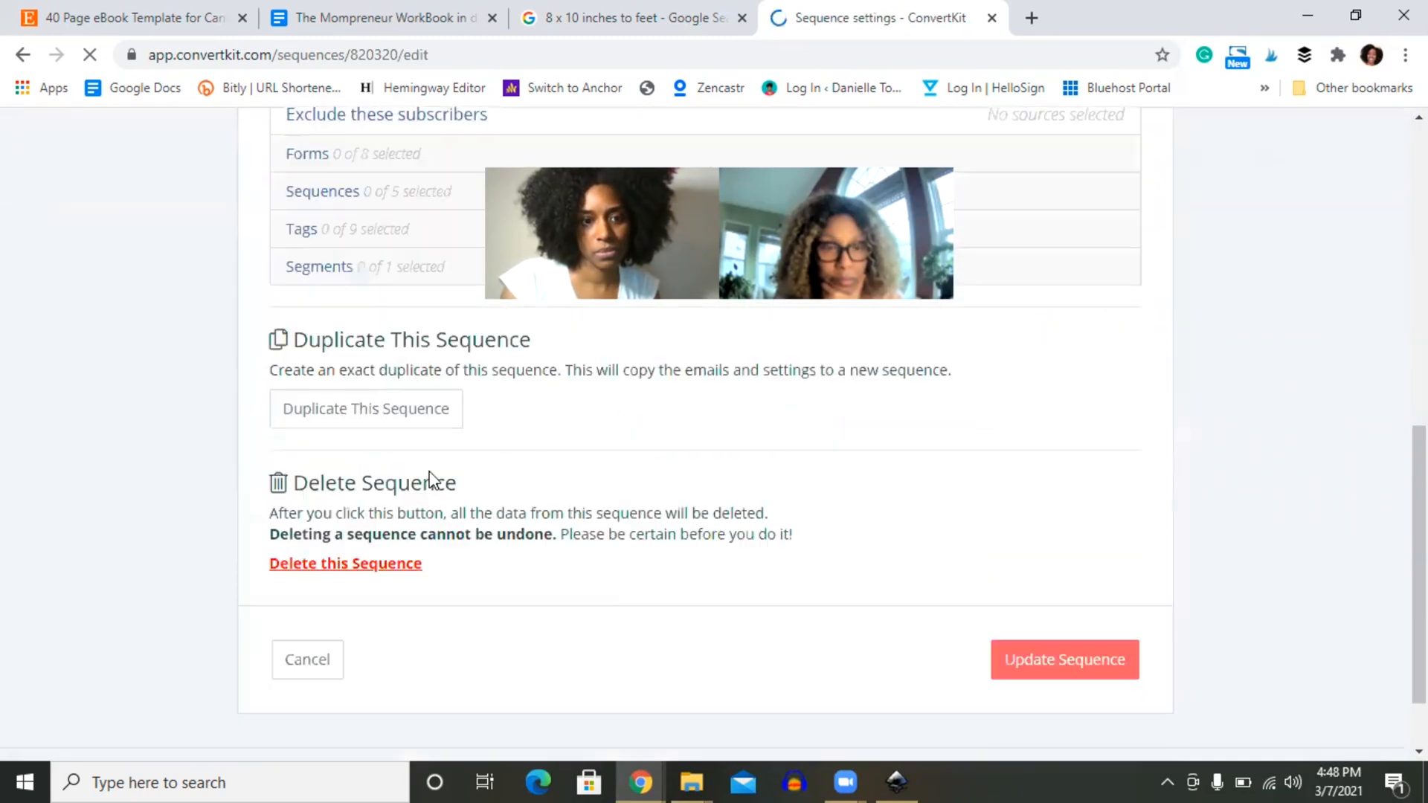
click(392, 563)
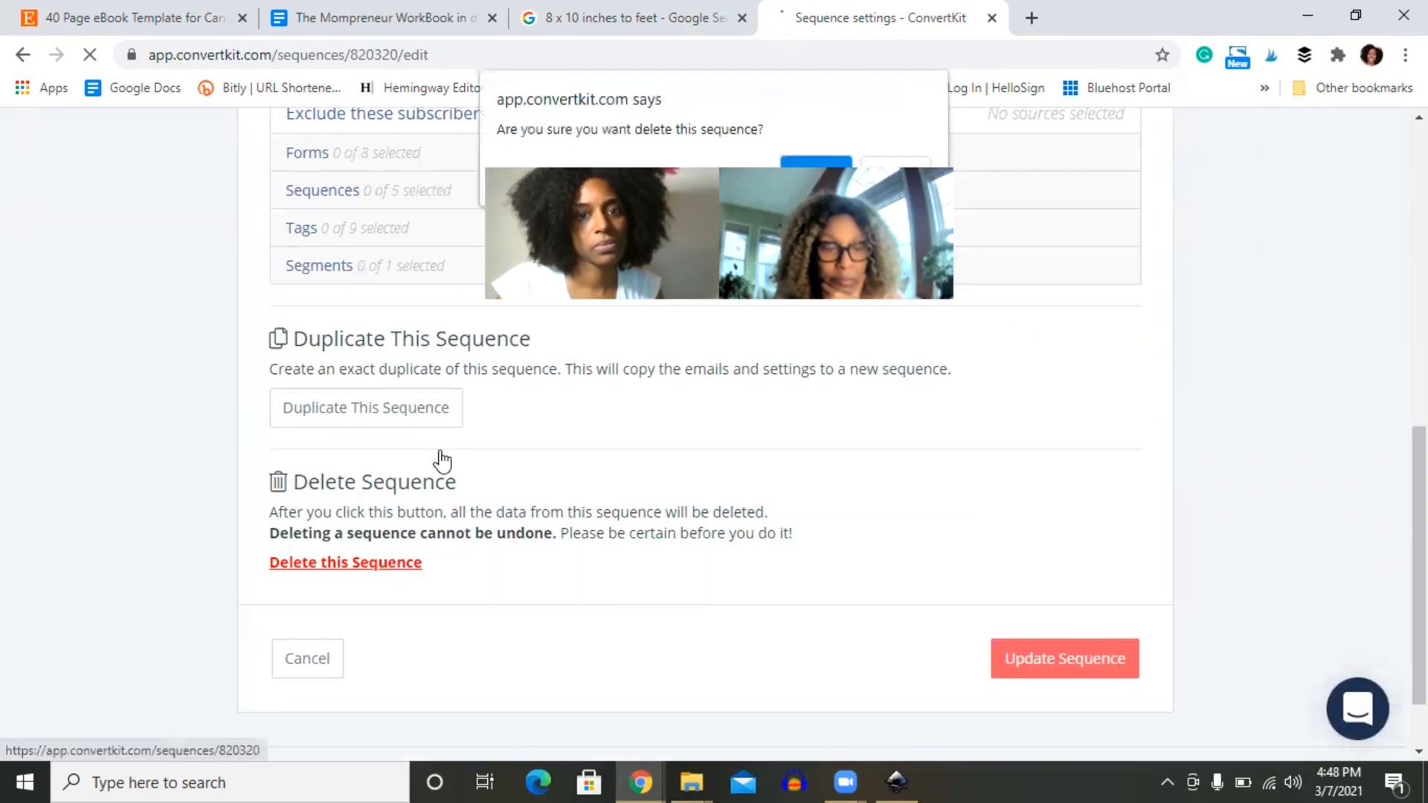
click(818, 160)
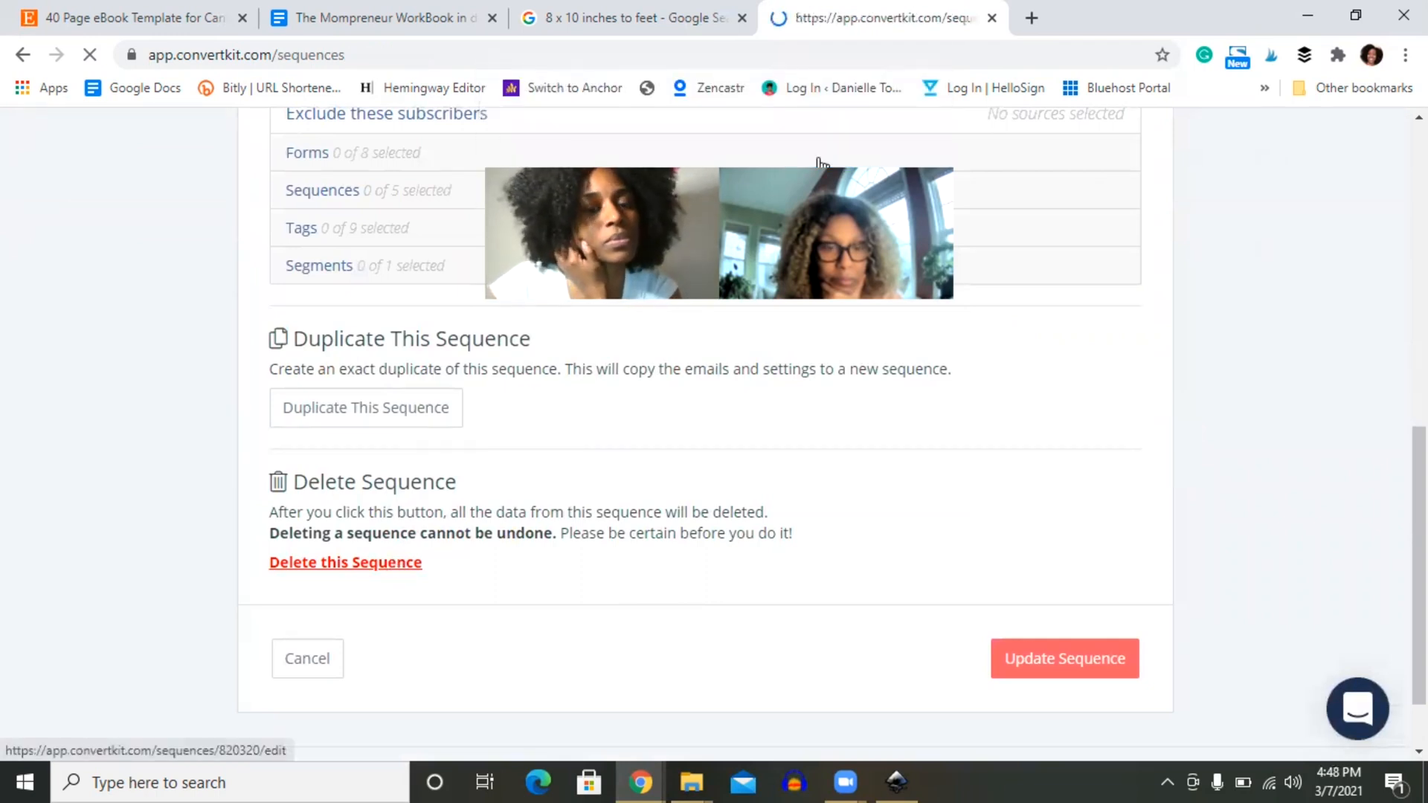